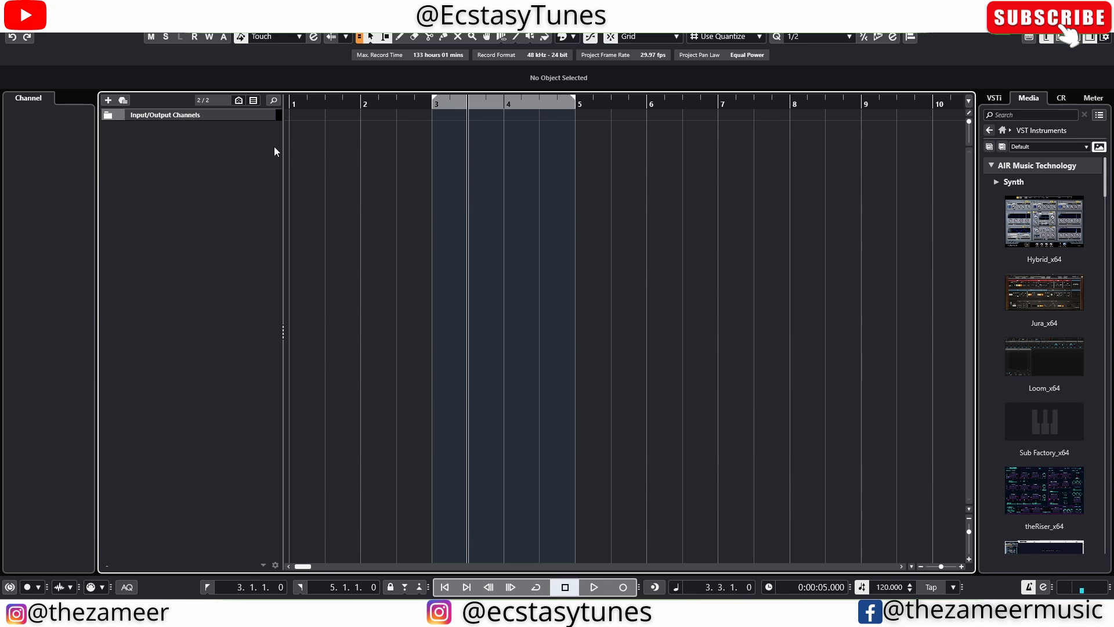
- Add an instrument track with Jura_x64 and place the project cursor at bar 3
{"action": "left_click_drag", "start_coordinate": [1027, 302], "coordinate": [203, 164]}
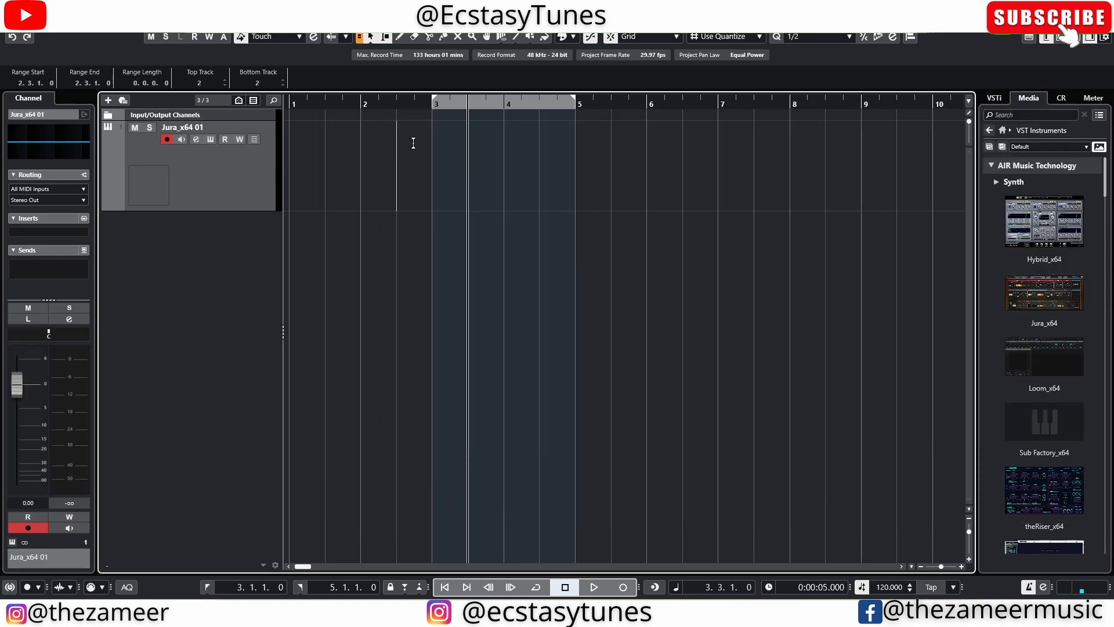
{"action": "left_click", "coordinate": [362, 103]}
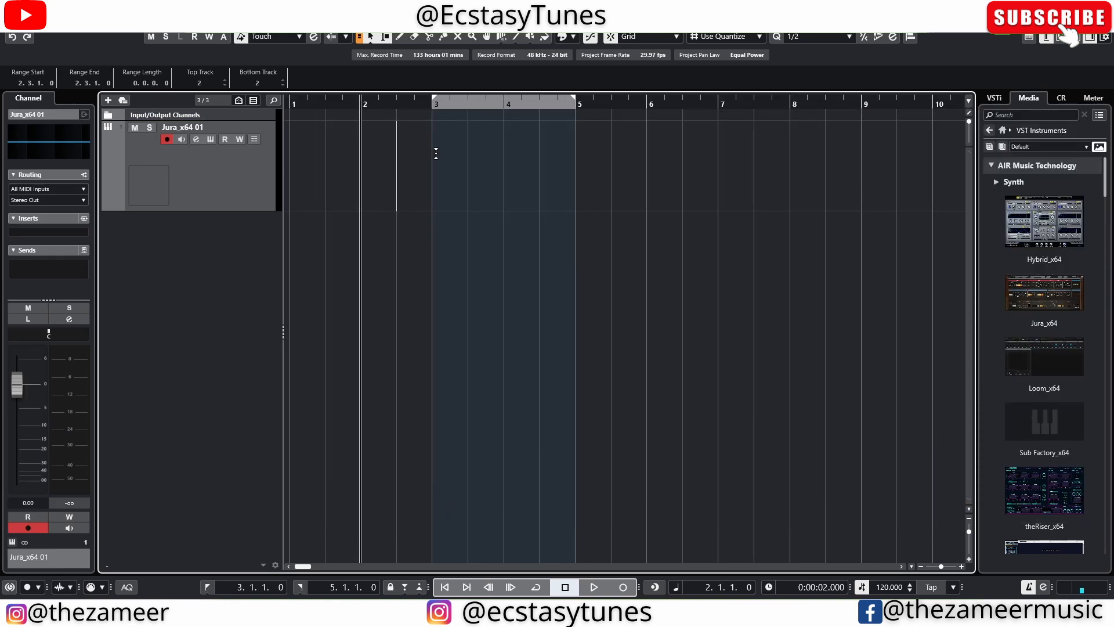
{"action": "left_click", "coordinate": [432, 104]}
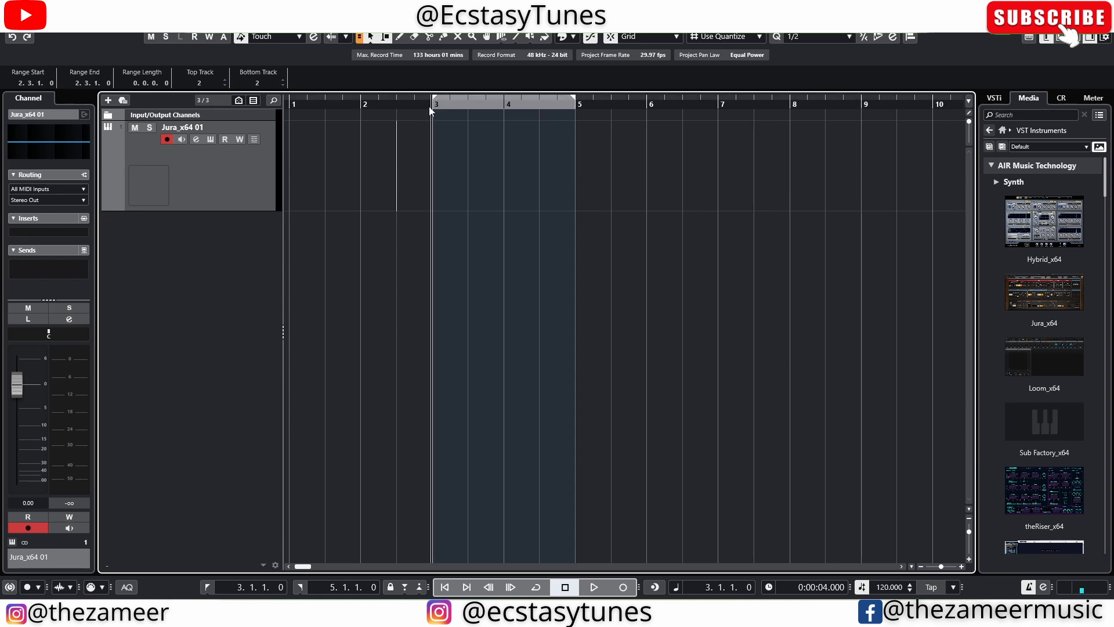
- Record a short MIDI part on the Jura track from bar 3 and delete it
{"action": "key", "text": "KP_Multiply"}
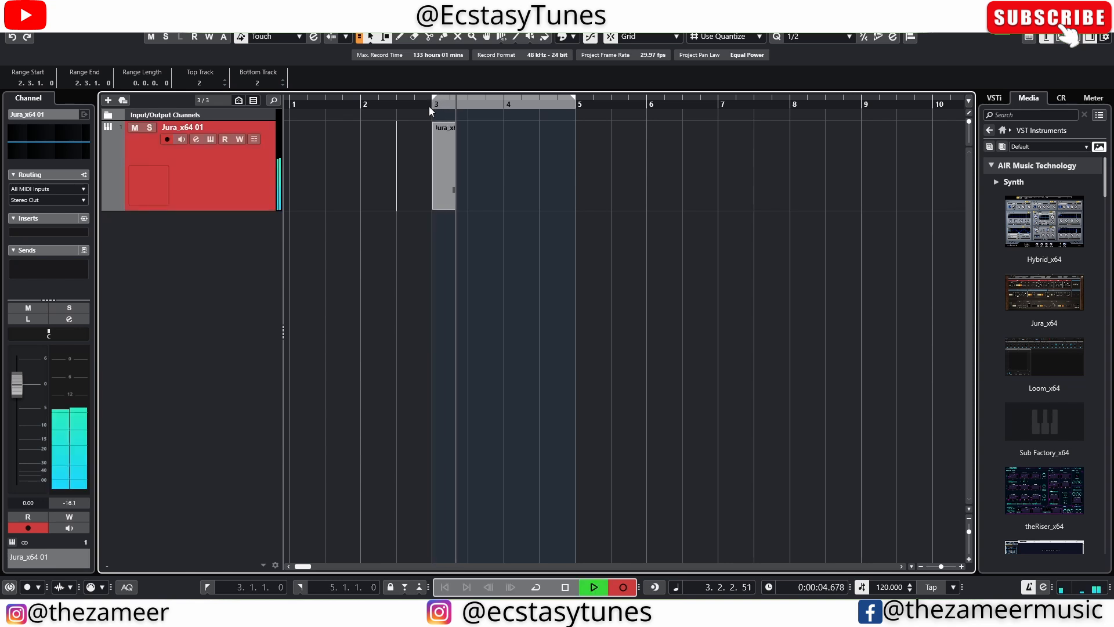
{"action": "key", "text": "space"}
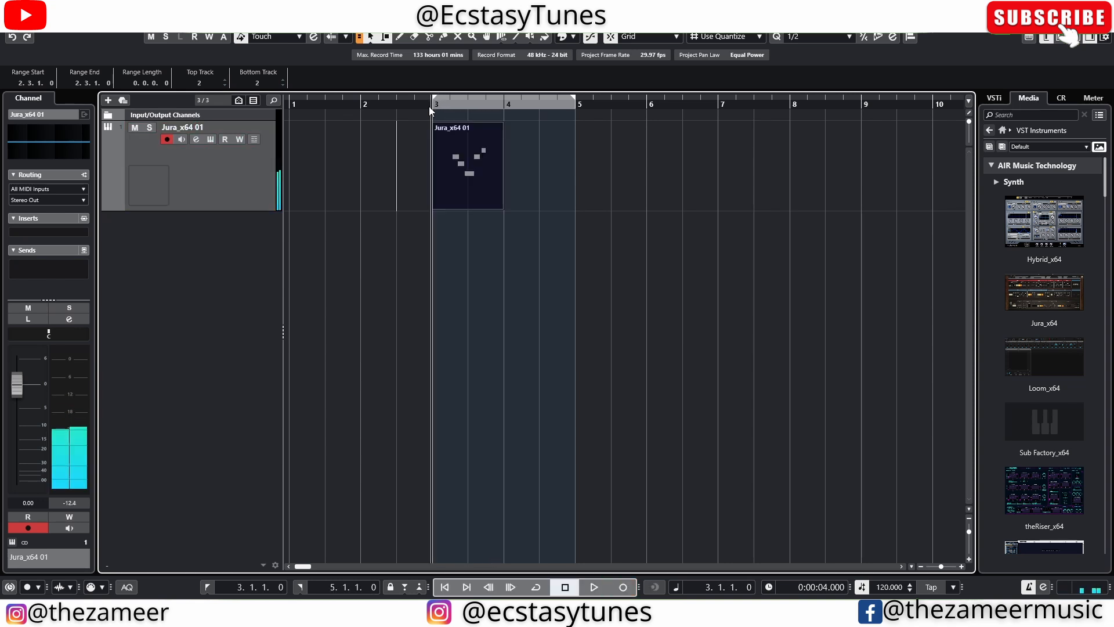
{"action": "key", "text": "Delete"}
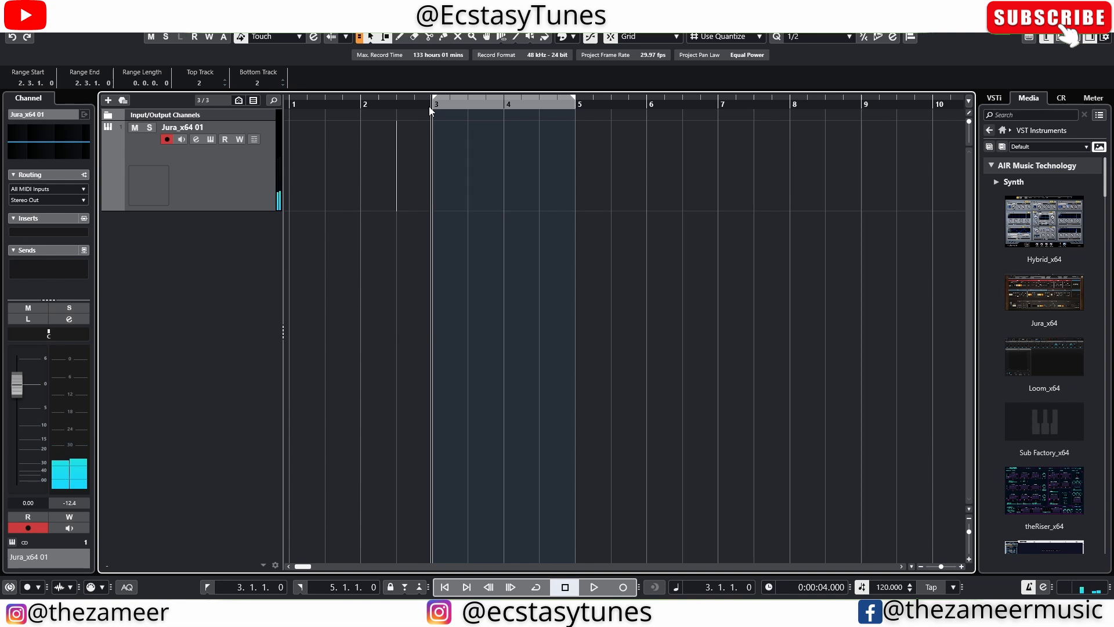
- Activate punch-in, set the punch-in point to 2.3.1.0 and place the project cursor at bar 2
{"action": "left_click", "coordinate": [358, 105]}
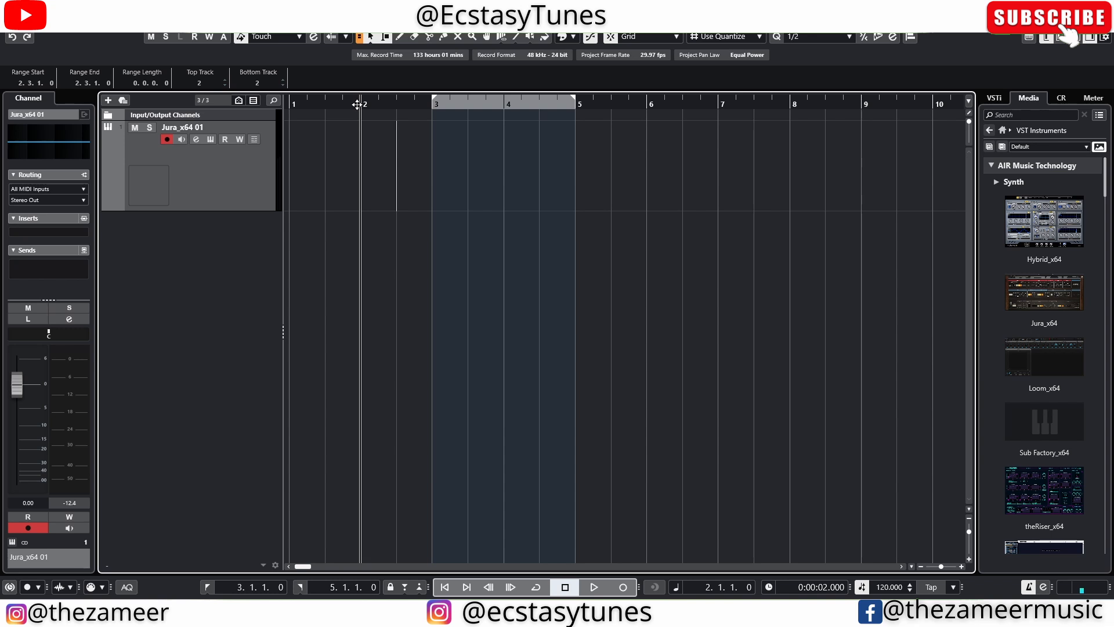
{"action": "left_click", "coordinate": [431, 146]}
{"action": "left_click", "coordinate": [404, 588]}
{"action": "left_click", "coordinate": [405, 587]}
{"action": "left_click", "coordinate": [405, 587]}
{"action": "left_click_drag", "start_coordinate": [294, 107], "coordinate": [389, 108]}
{"action": "left_click", "coordinate": [357, 105]}
{"action": "left_click", "coordinate": [356, 104]}
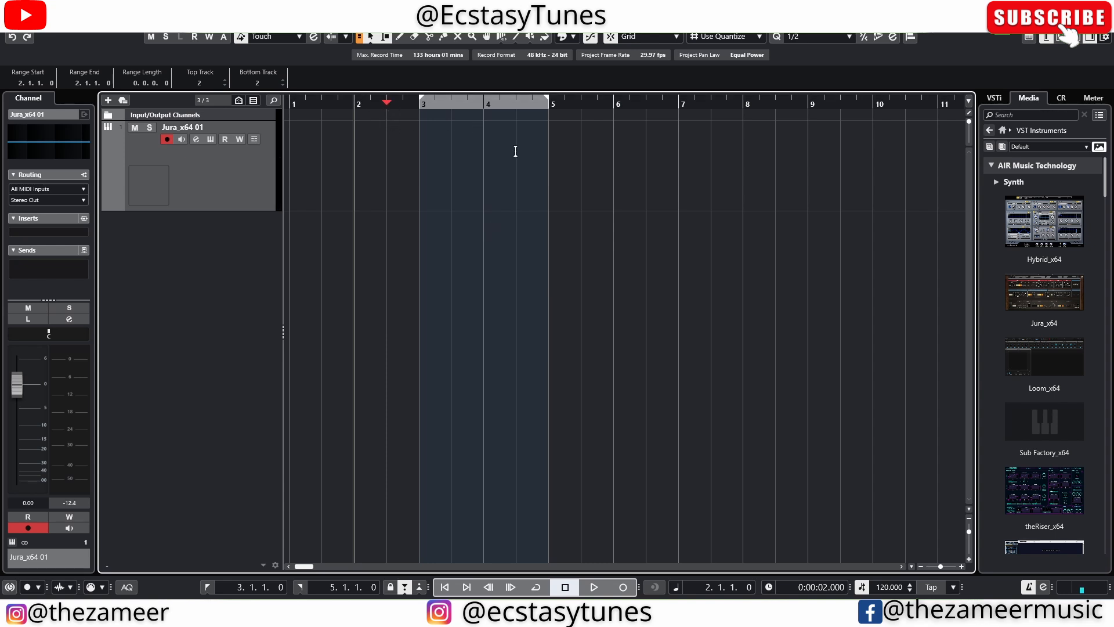
- Record MIDI takes on the Jura track from bar 2 with punch-in active
{"action": "key", "text": "KP_Multiply"}
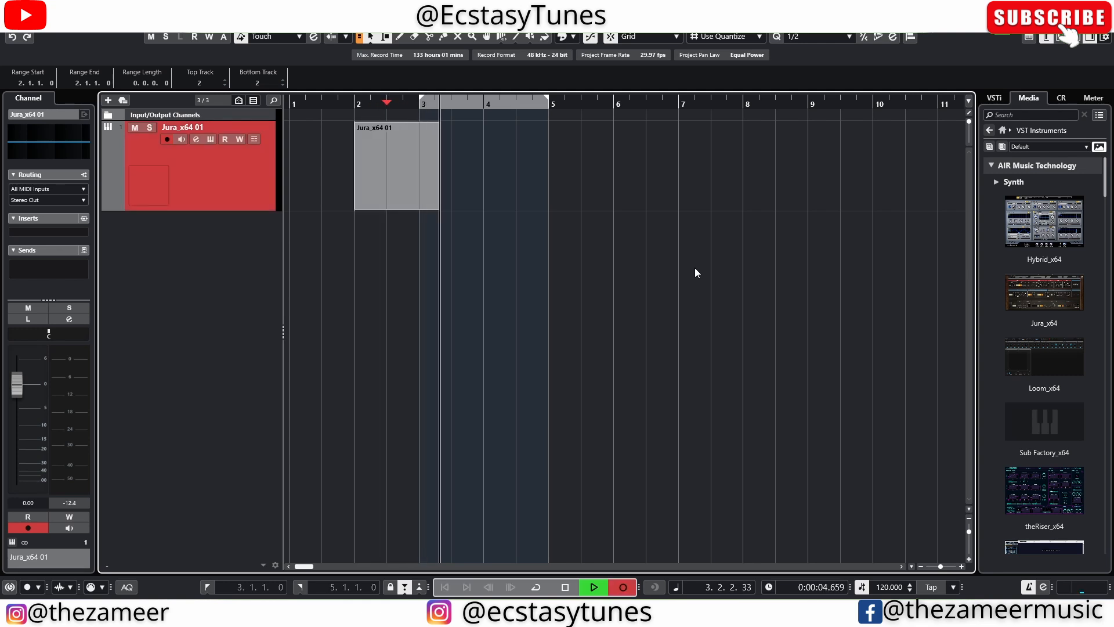
{"action": "key", "text": "space"}
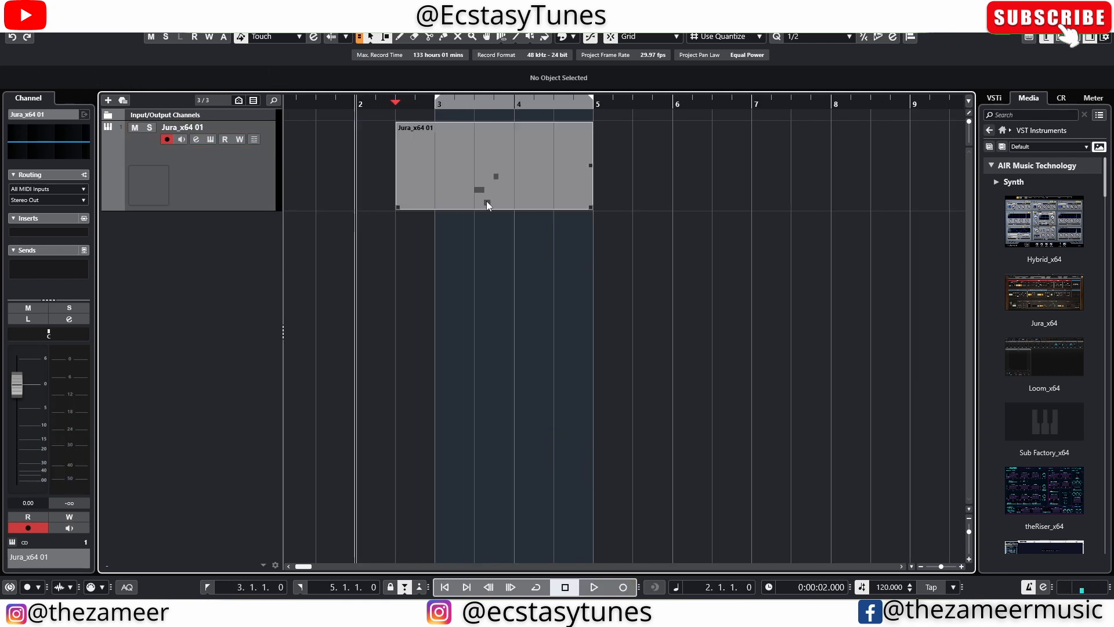
{"action": "left_click", "coordinate": [486, 201]}
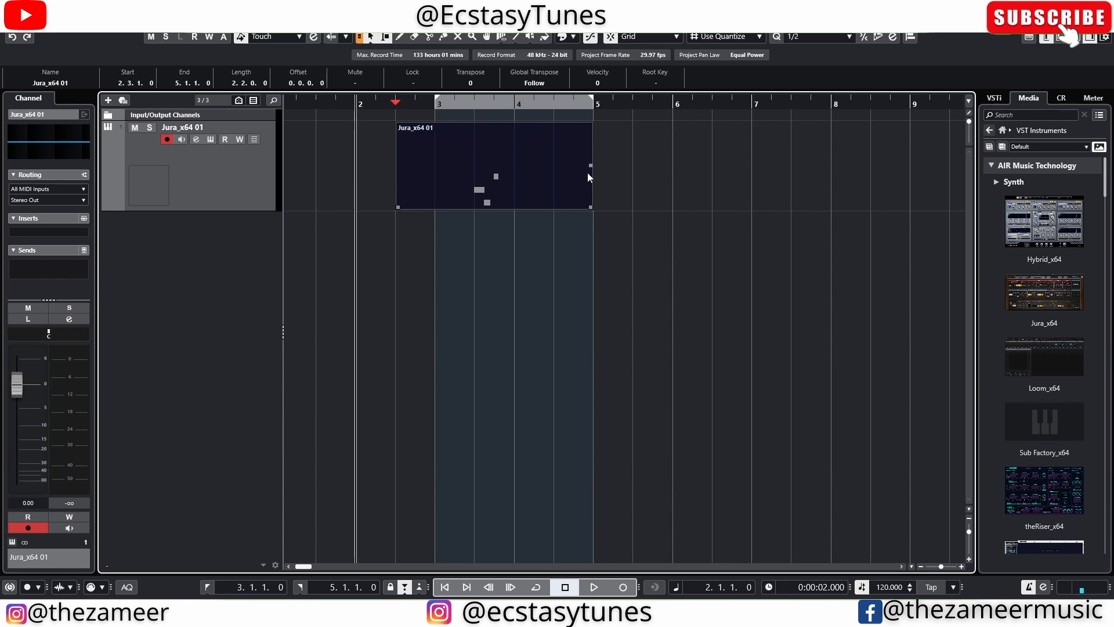
{"action": "key", "text": "KP_Multiply"}
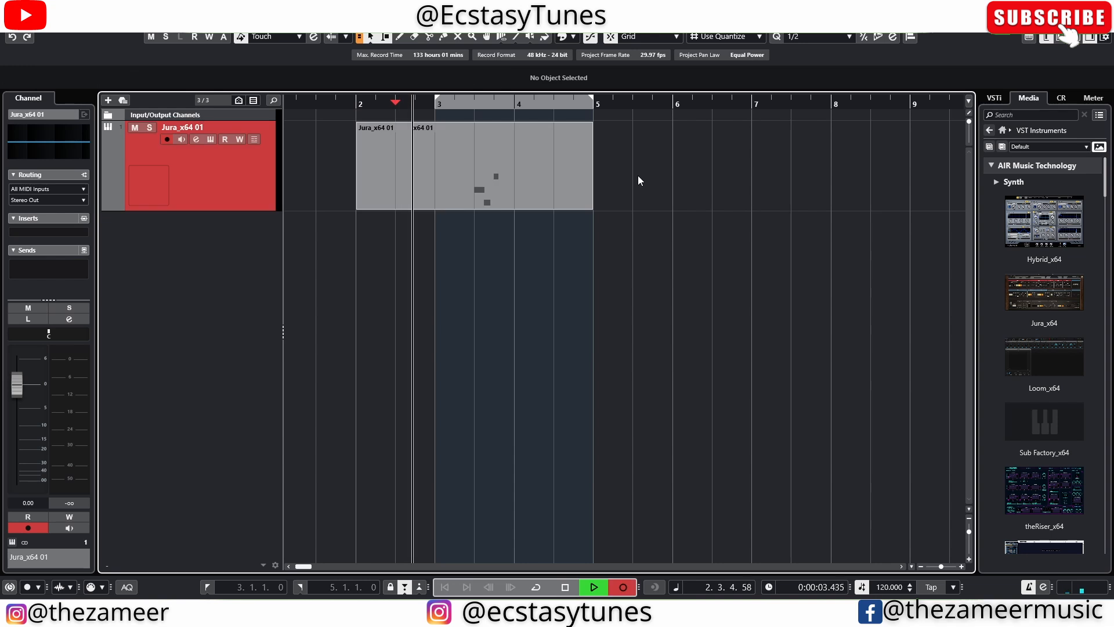
{"action": "key", "text": "space"}
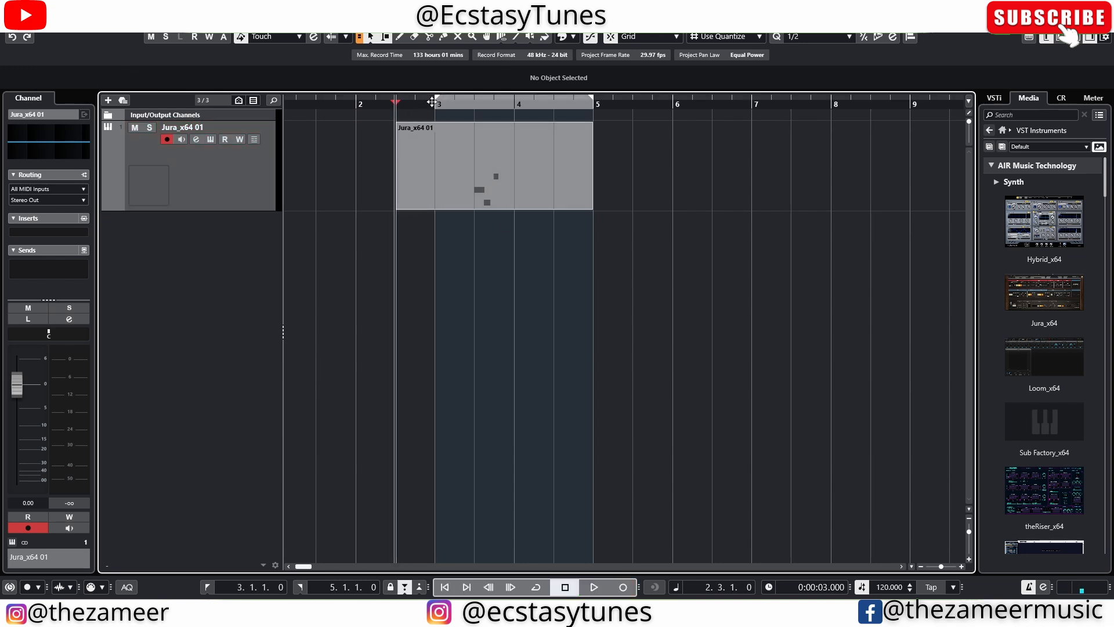
- Turn punch-in off and try playback and recording on the Jura track from 2.3.1.0
{"action": "key", "text": "i"}
{"action": "key", "text": "space"}
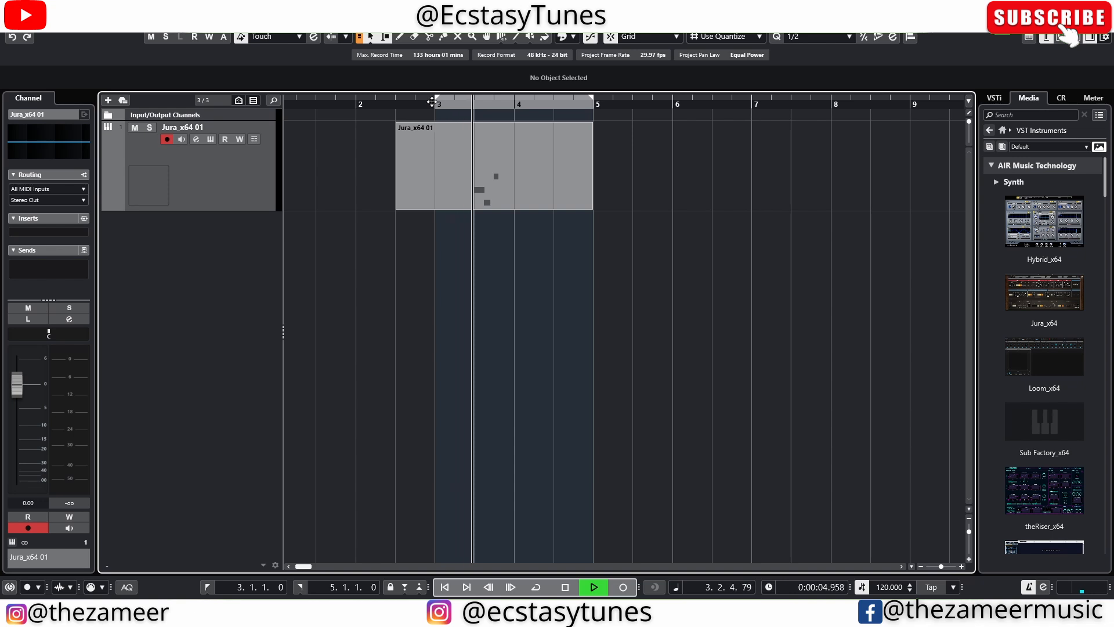
{"action": "key", "text": "space"}
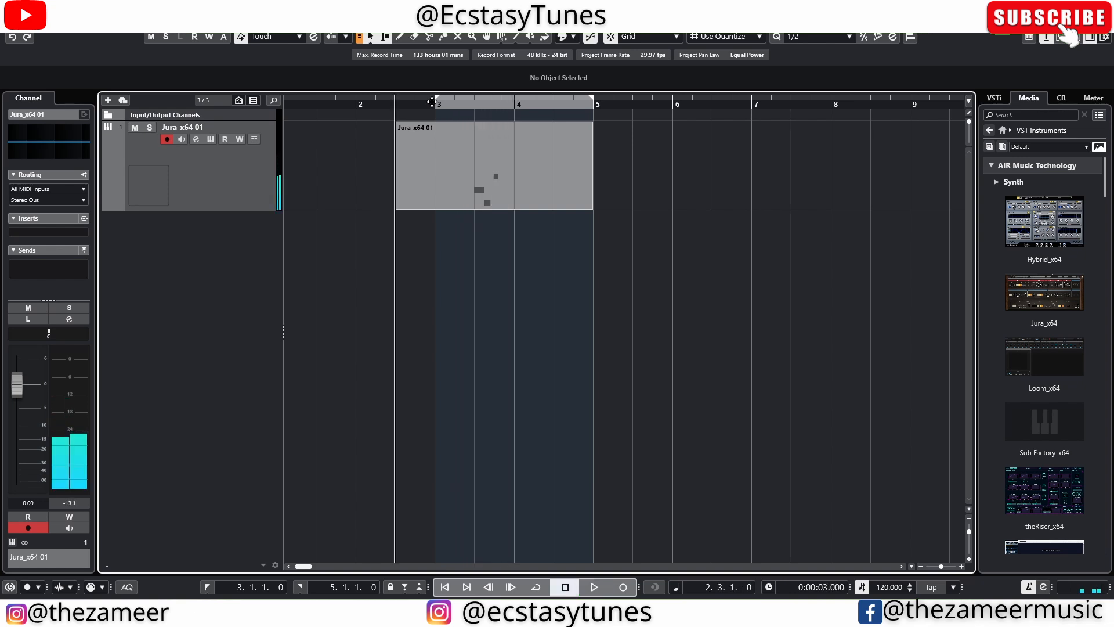
{"action": "key", "text": "KP_Multiply"}
{"action": "key", "text": "space"}
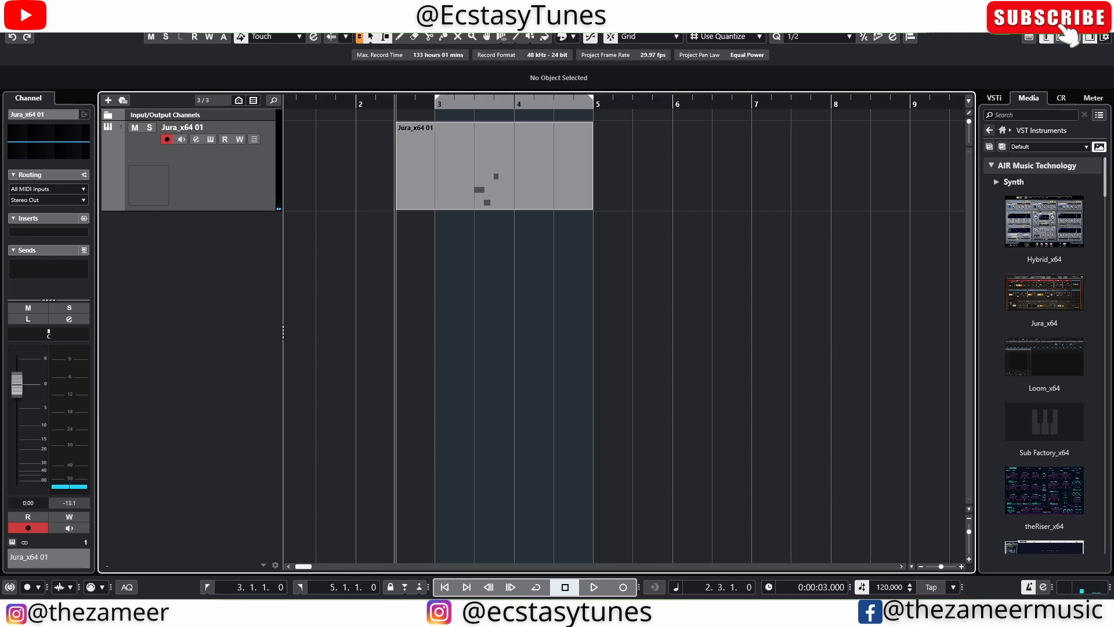
- Add one stereo audio track routed to Stereo Out
{"action": "left_click", "coordinate": [109, 101]}
{"action": "left_click", "coordinate": [478, 192]}
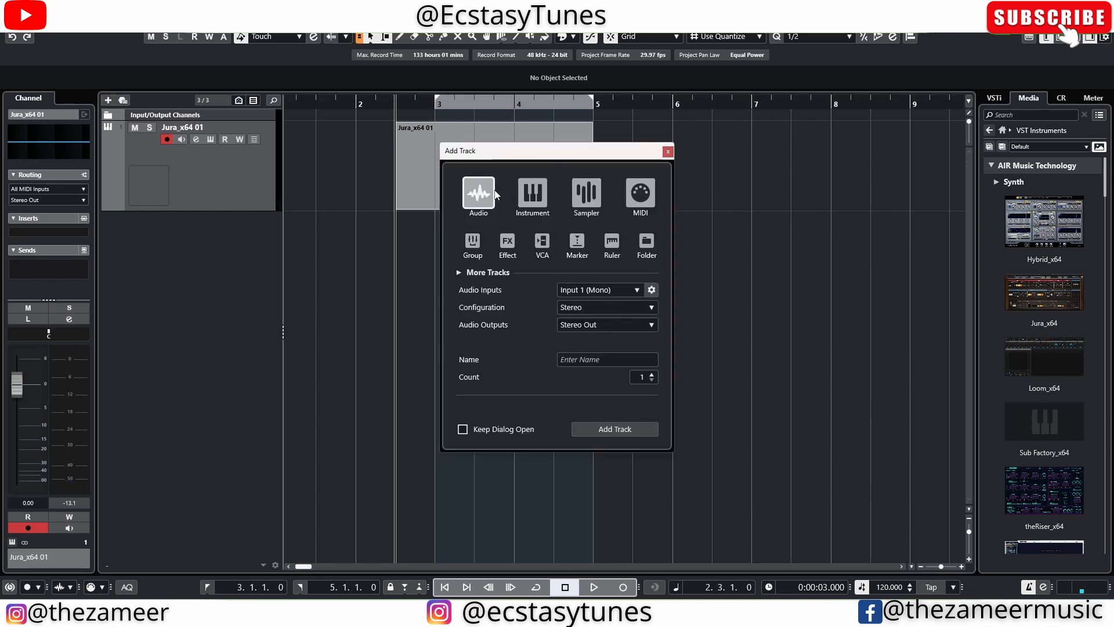
{"action": "left_click", "coordinate": [637, 435]}
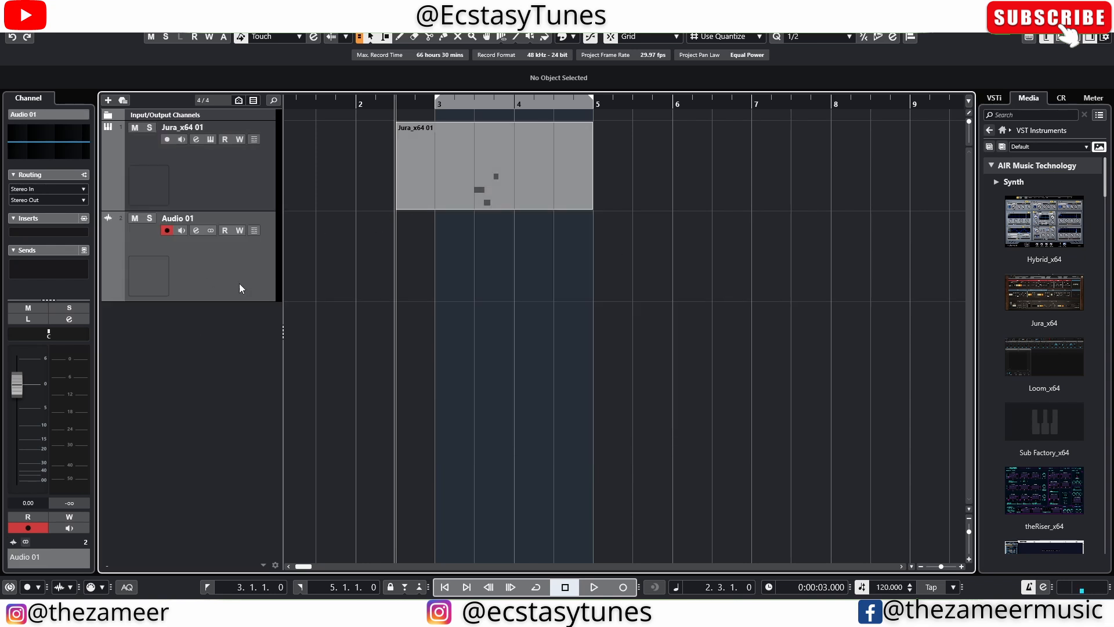
- Turn punch-in on and record a take on the audio track from 2.3.1.0
{"action": "key", "text": "i"}
{"action": "key", "text": "KP_Multiply"}
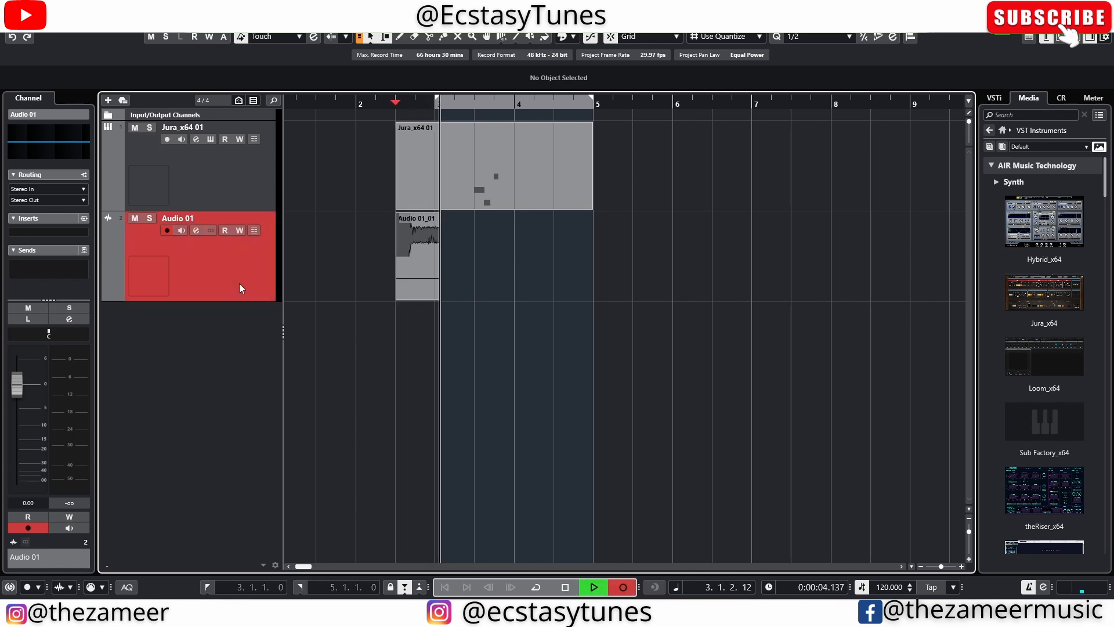
{"action": "key", "text": "space"}
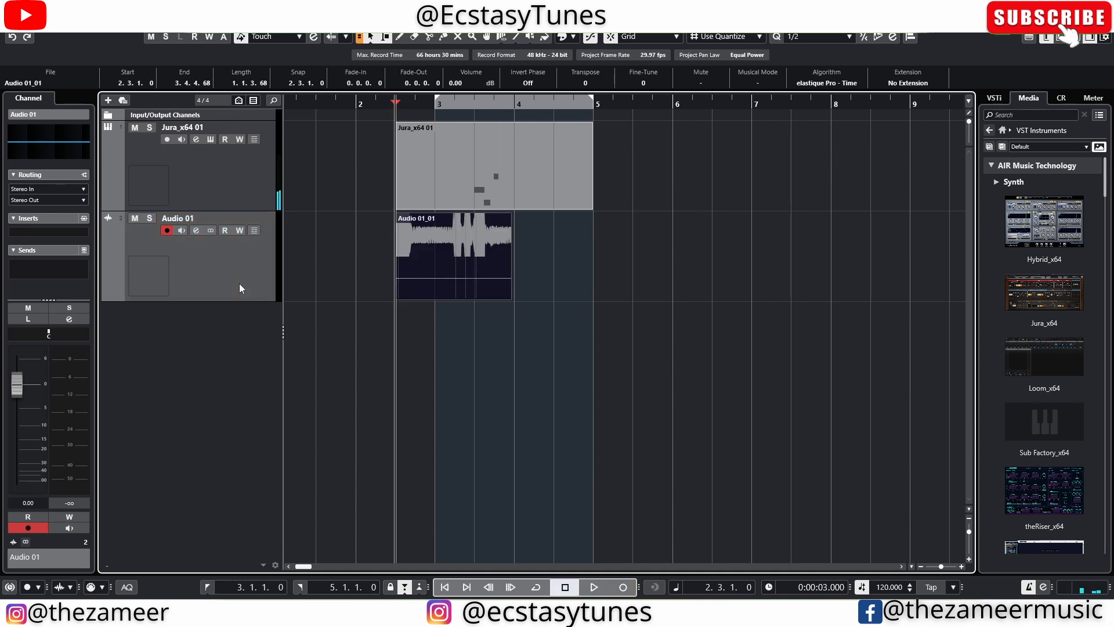
- Rewind to before the punch-in point, try another recording on the audio track and undo it
{"action": "key", "text": "KP_Subtract"}
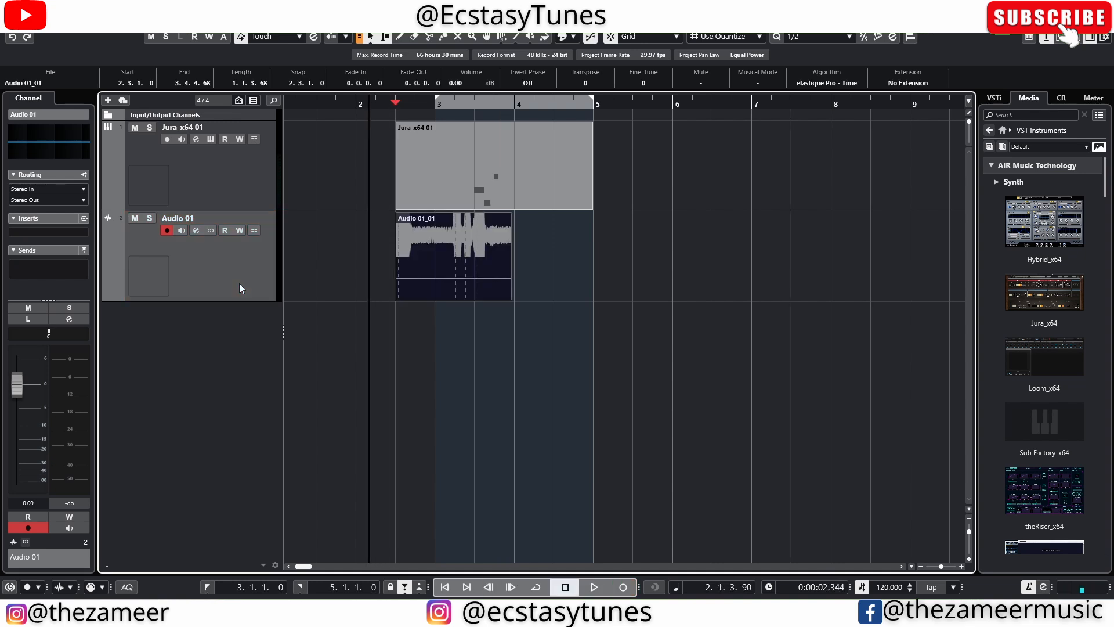
{"action": "key", "text": "KP_Multiply"}
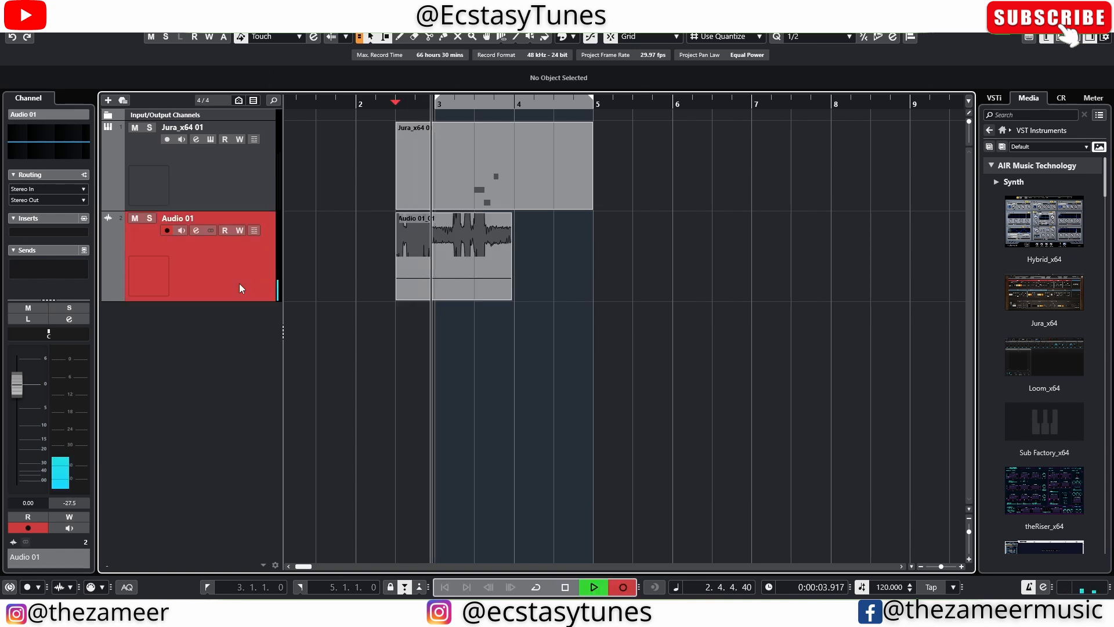
{"action": "key", "text": "space"}
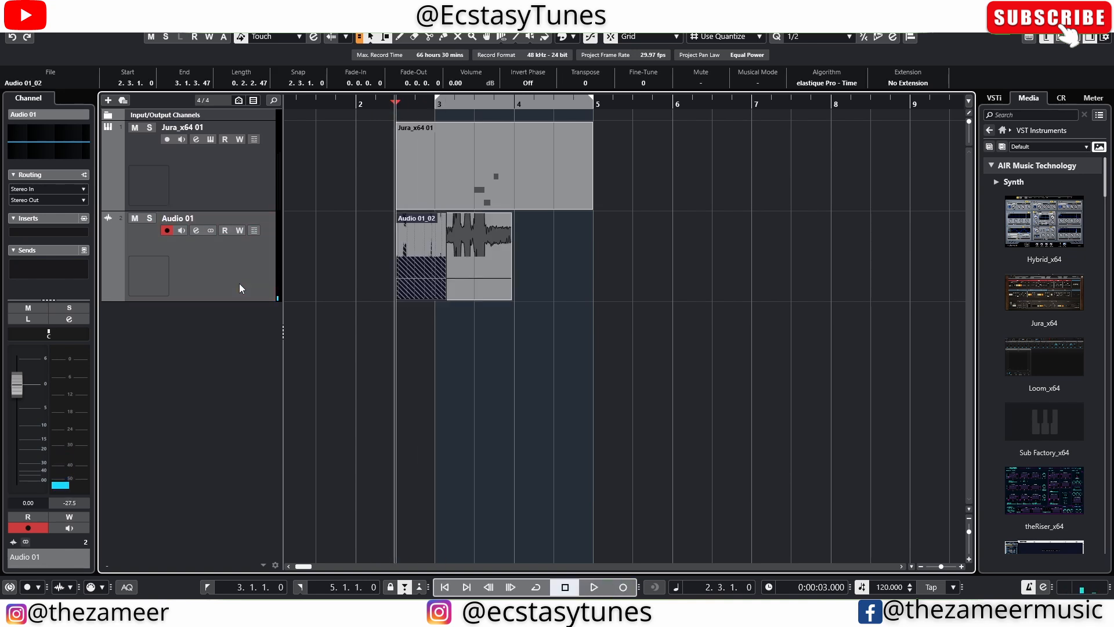
{"action": "key", "text": "ctrl+z"}
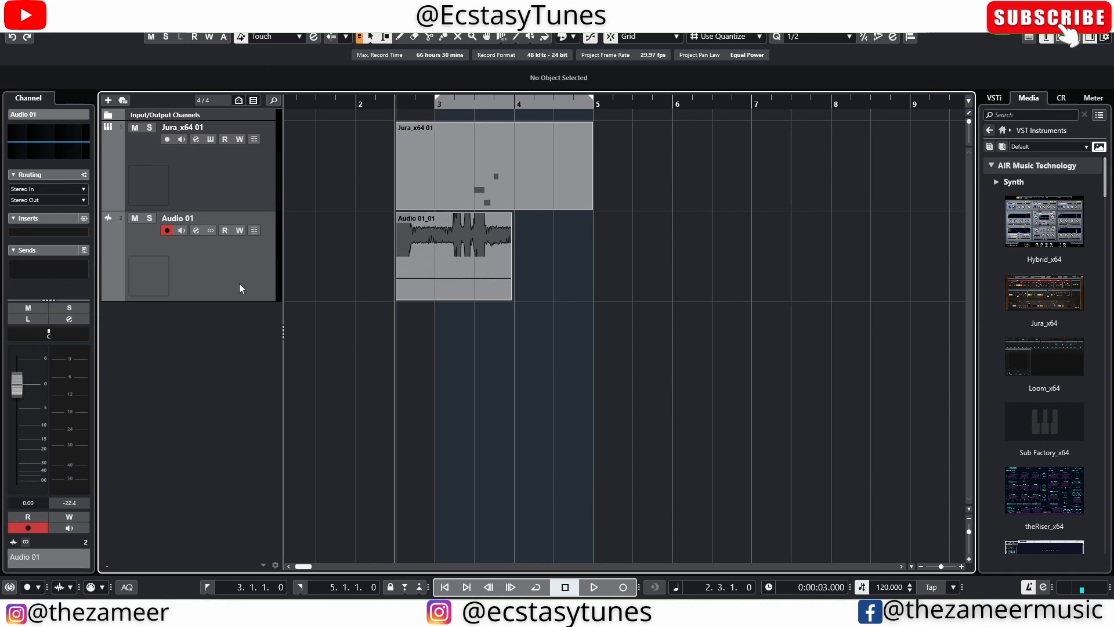
- Play back both tracks from 2.3.1.0 with punch-in off
{"action": "key", "text": "space"}
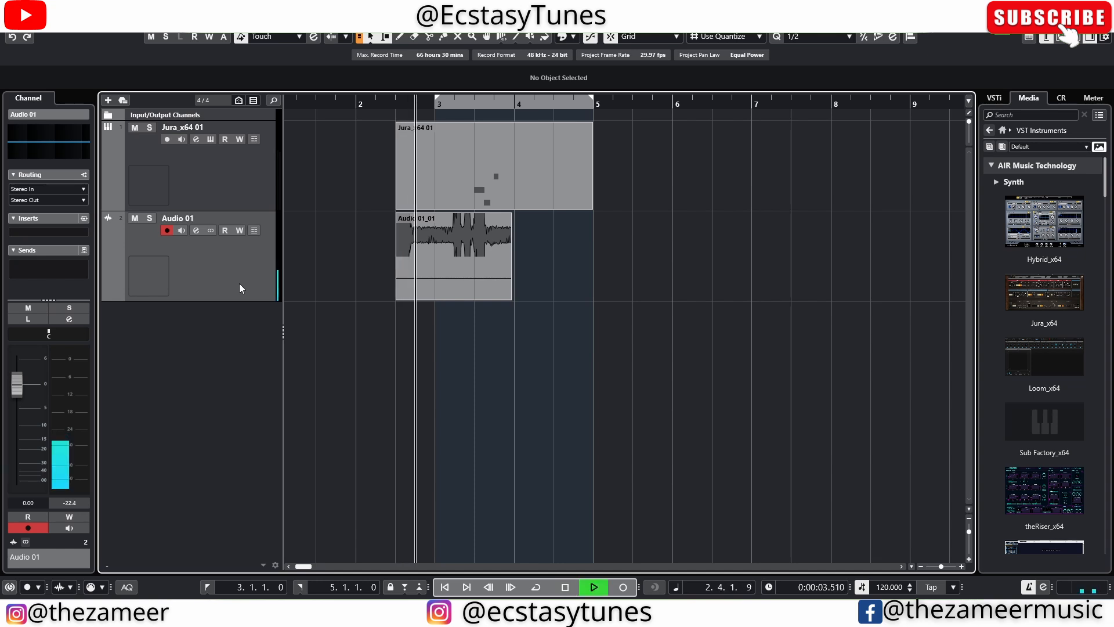
{"action": "key", "text": "space"}
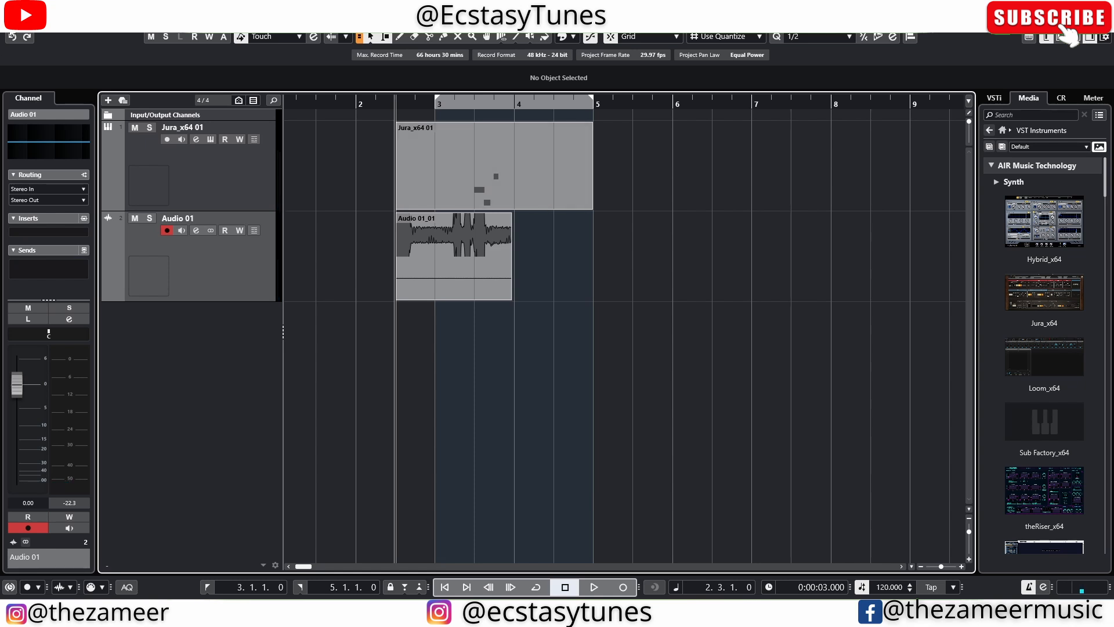
- Toggle the Deactivate Punch In on Stop option in the Record preferences and accept the settings
{"action": "left_click", "coordinate": [26, 20]}
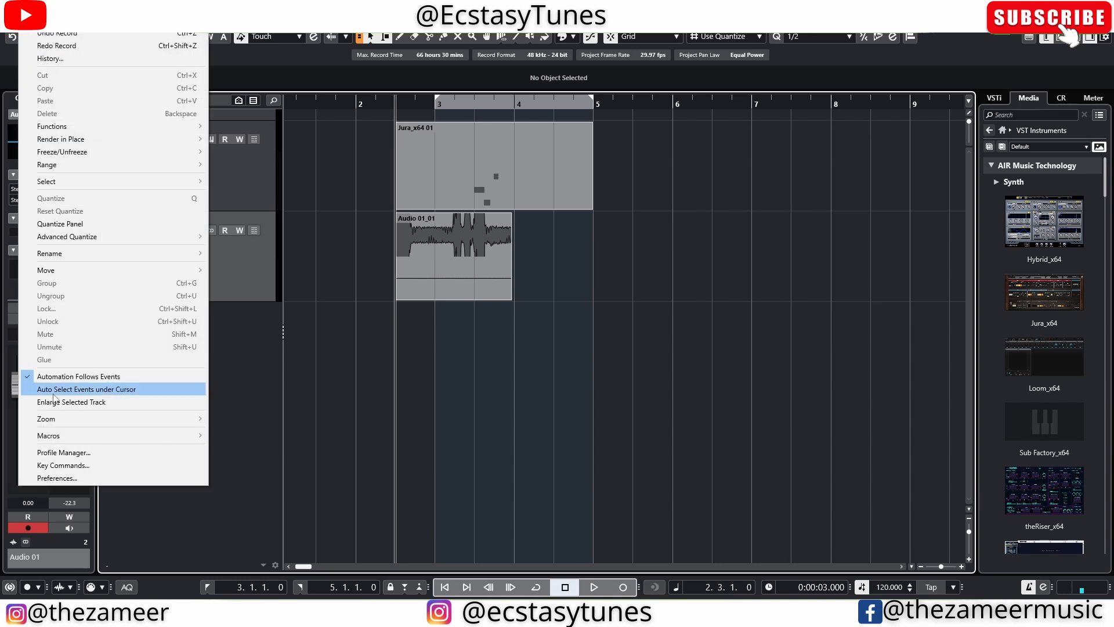
{"action": "left_click", "coordinate": [65, 477]}
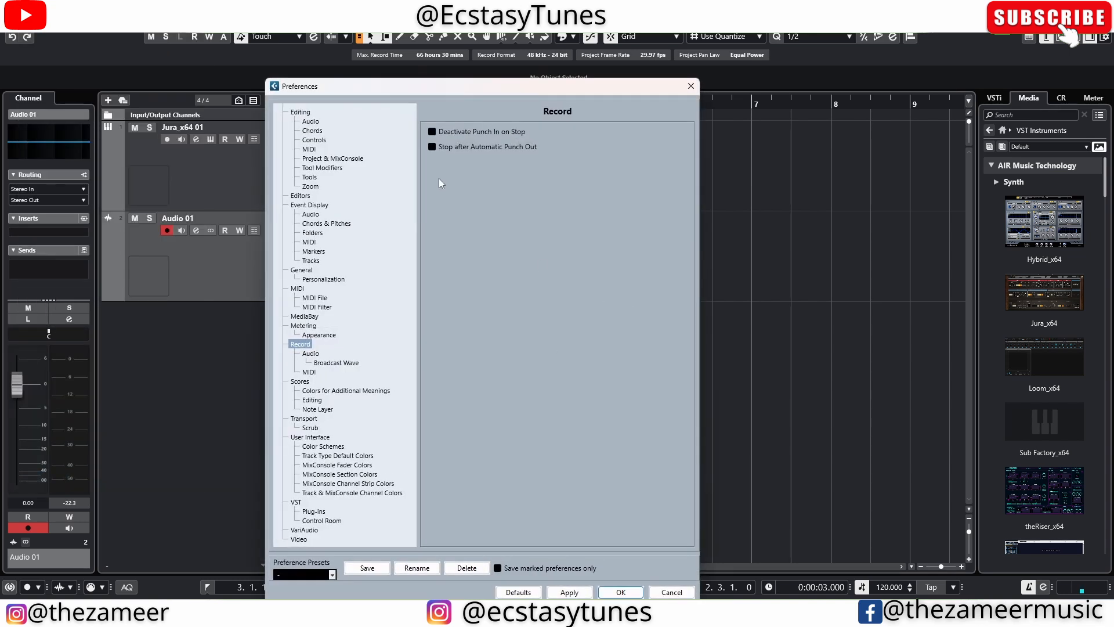
{"action": "left_click", "coordinate": [431, 131]}
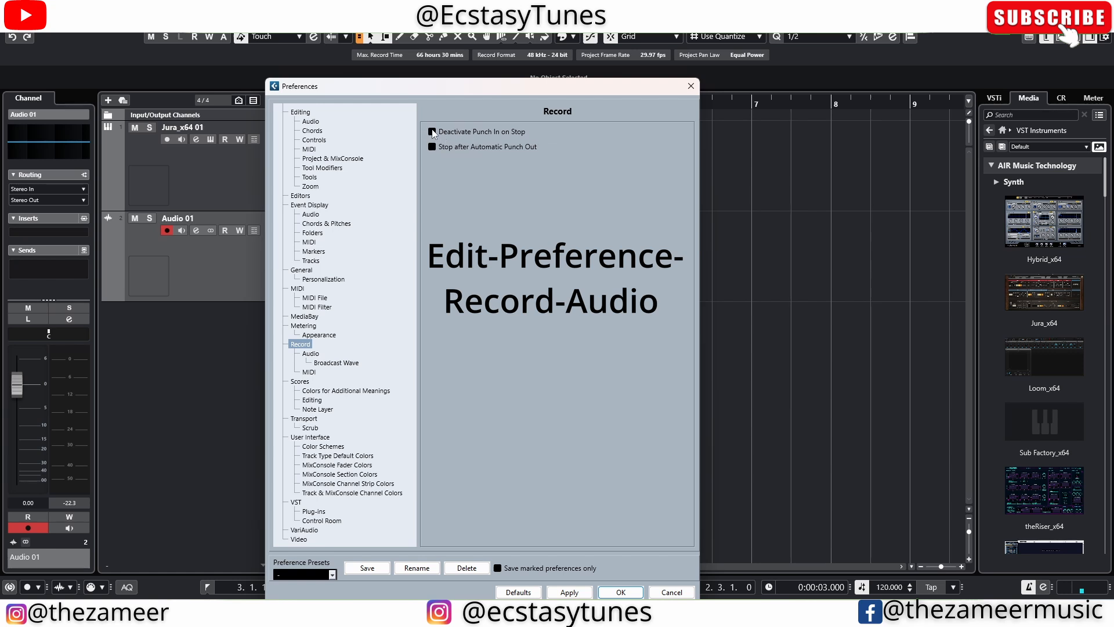
{"action": "left_click", "coordinate": [621, 591]}
- Turn punch-in on and mute the Jura track
{"action": "left_click", "coordinate": [430, 263]}
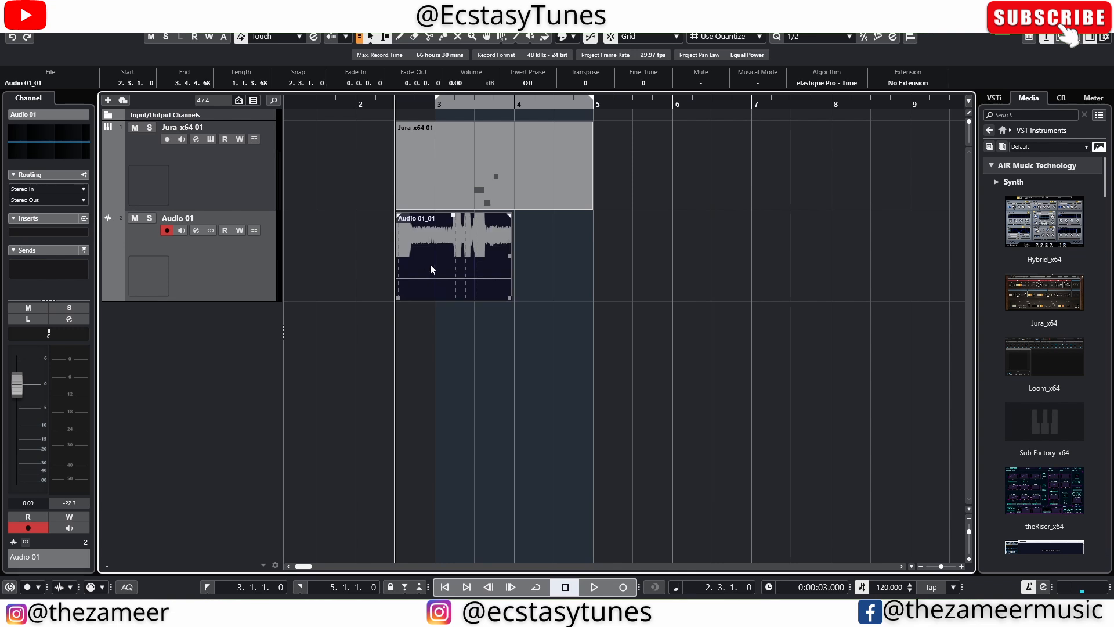
{"action": "key", "text": "i"}
{"action": "left_click", "coordinate": [360, 116]}
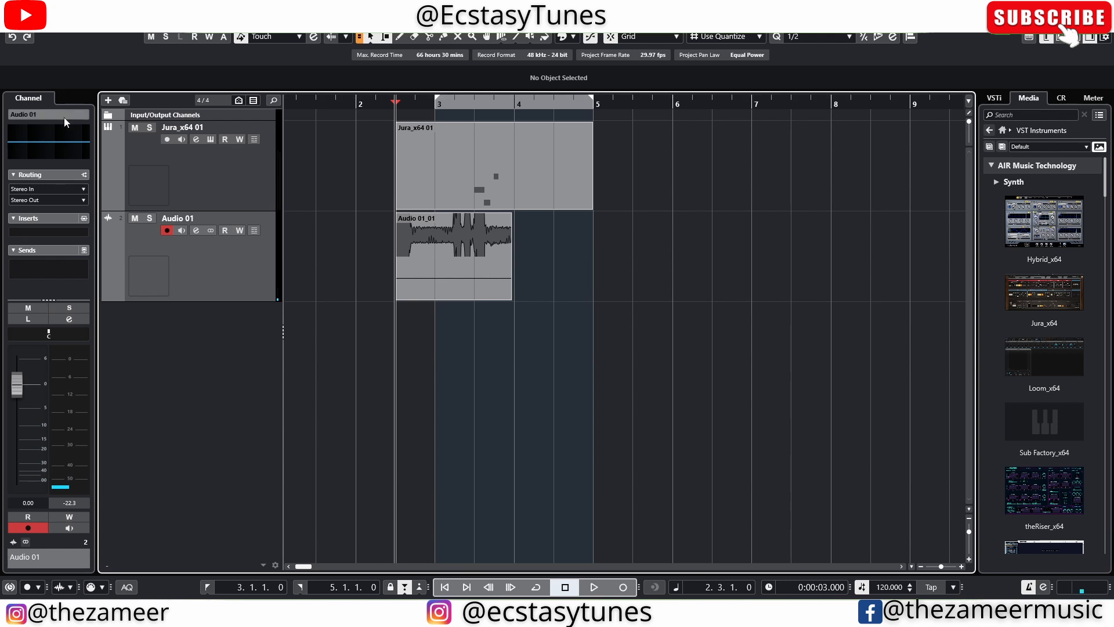
{"action": "left_click", "coordinate": [134, 127]}
- Start playback at bar 2 so the audio track records a new take automatically from the punch-in point
{"action": "left_click", "coordinate": [368, 103]}
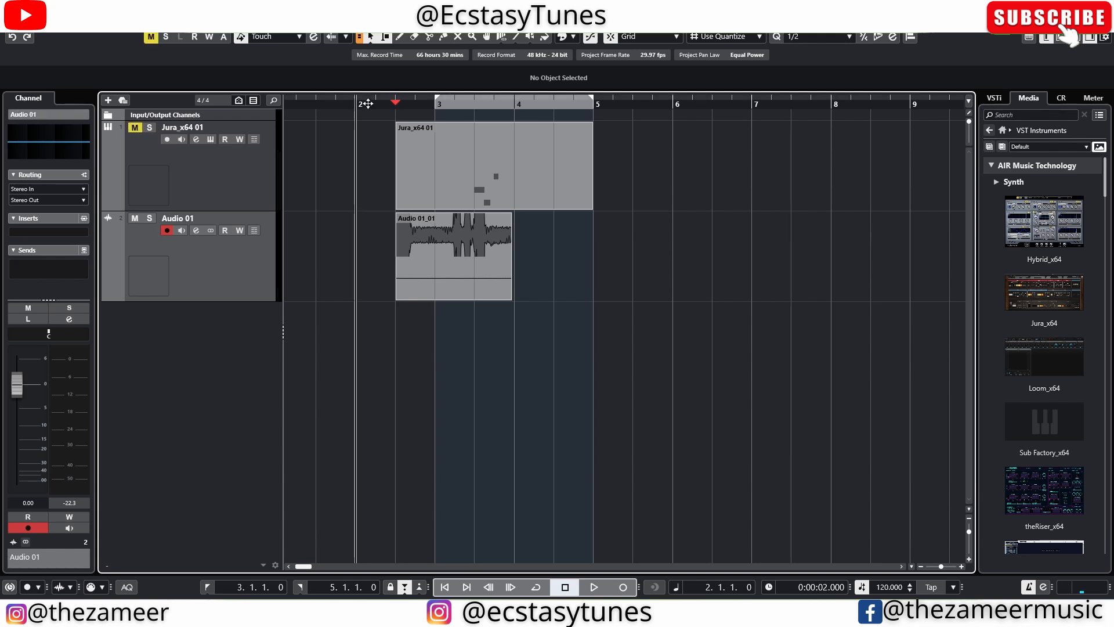
{"action": "key", "text": "space"}
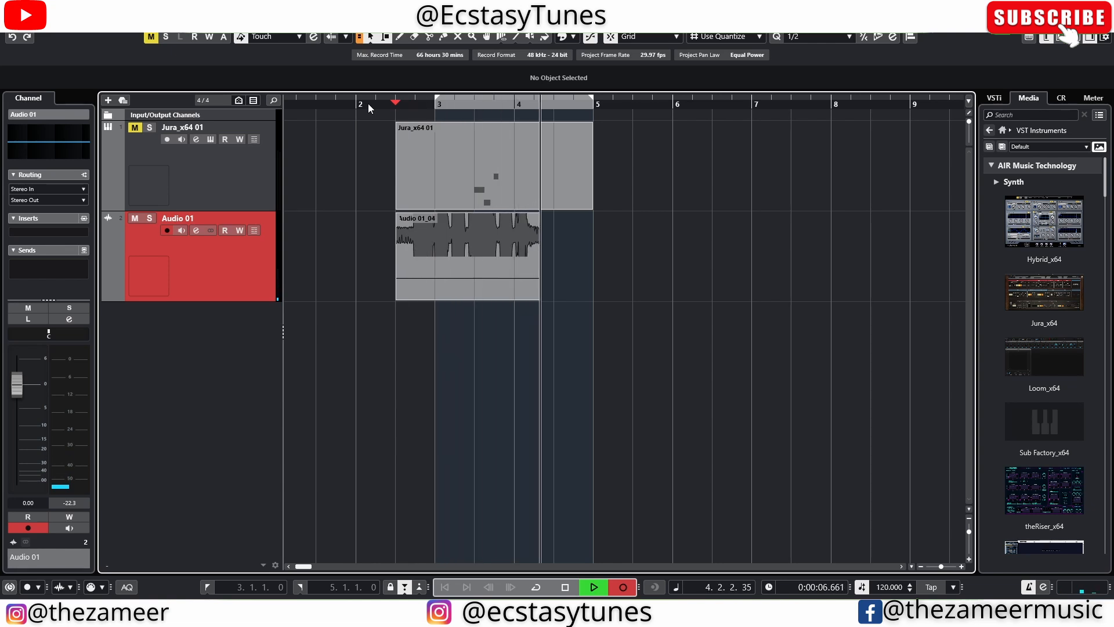
{"action": "key", "text": "space"}
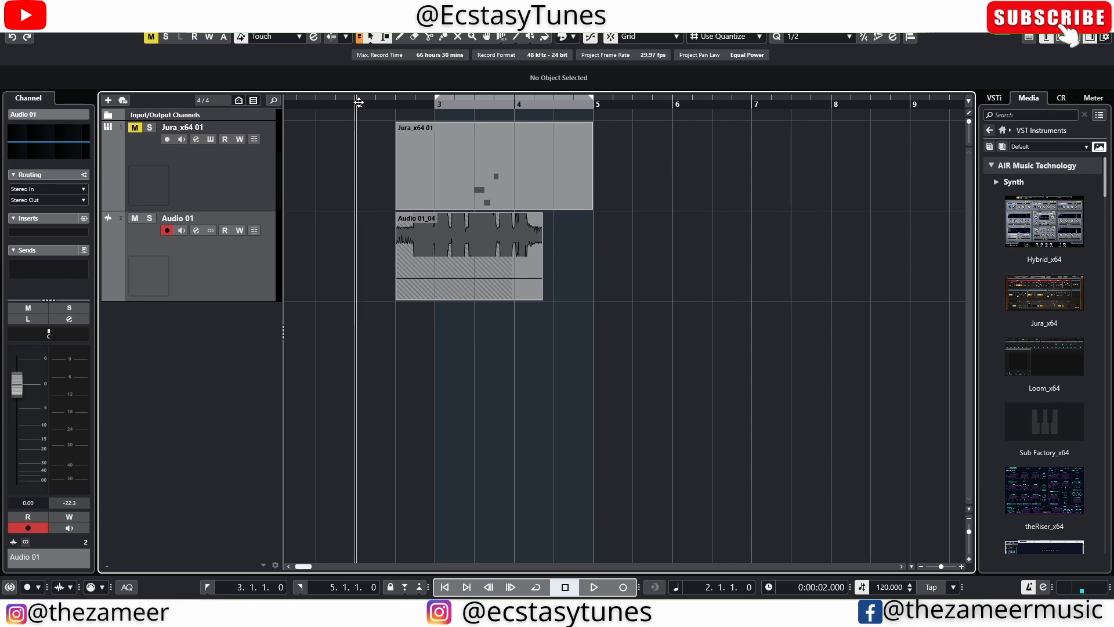
- Record another take on the audio track from the 2.3.1.0 punch-in point, and play it back from bar 2 without punch-in
{"action": "key", "text": "space"}
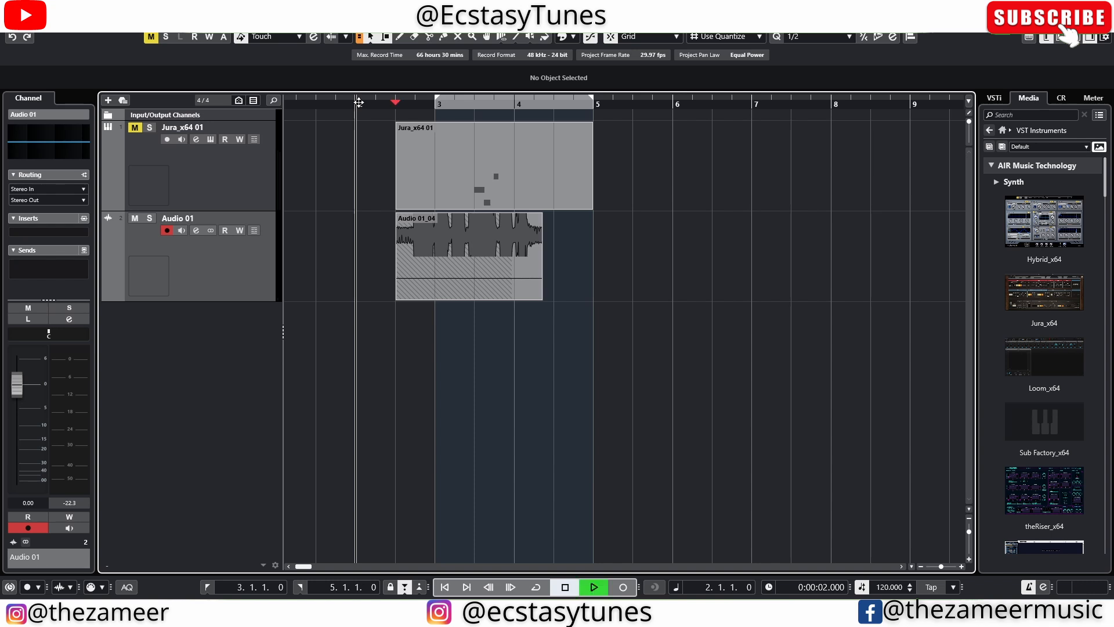
{"action": "key", "text": "KP_Multiply"}
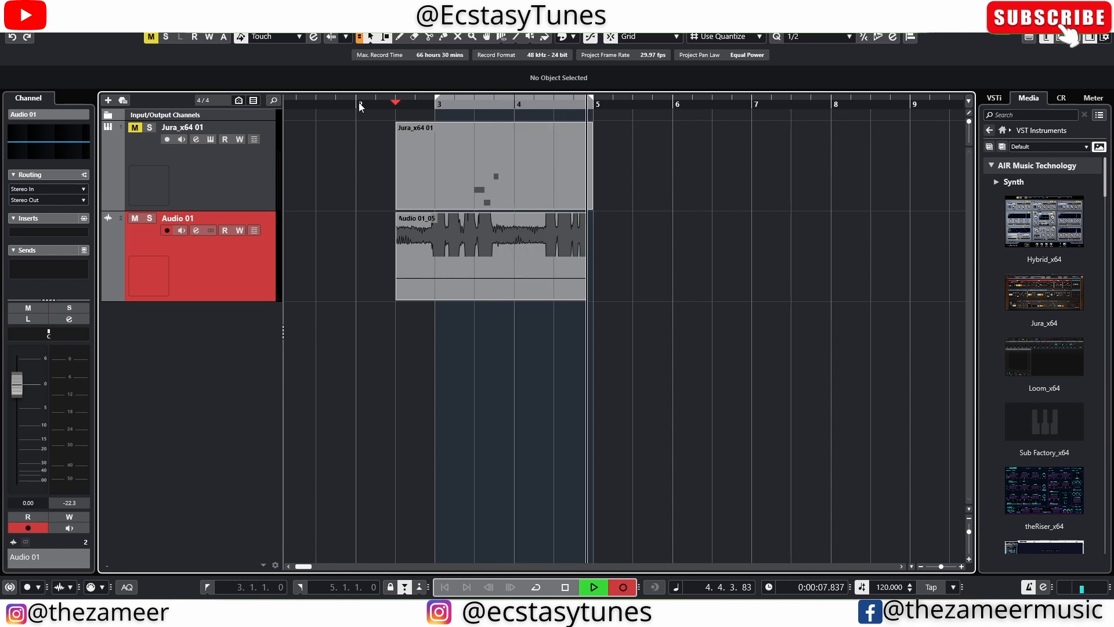
{"action": "key", "text": "space"}
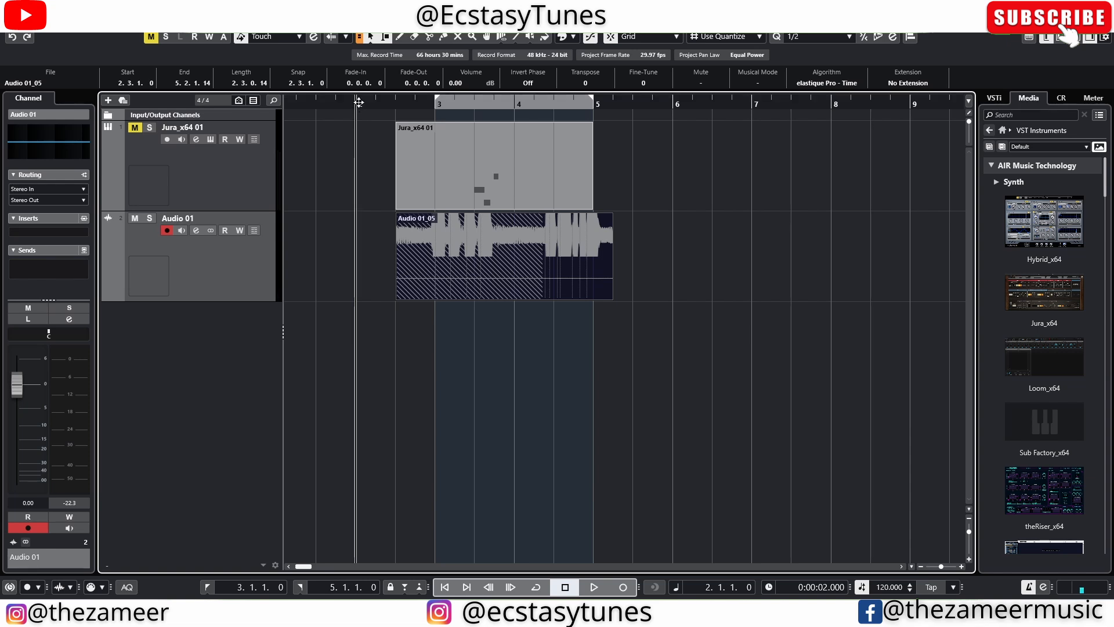
{"action": "key", "text": "space"}
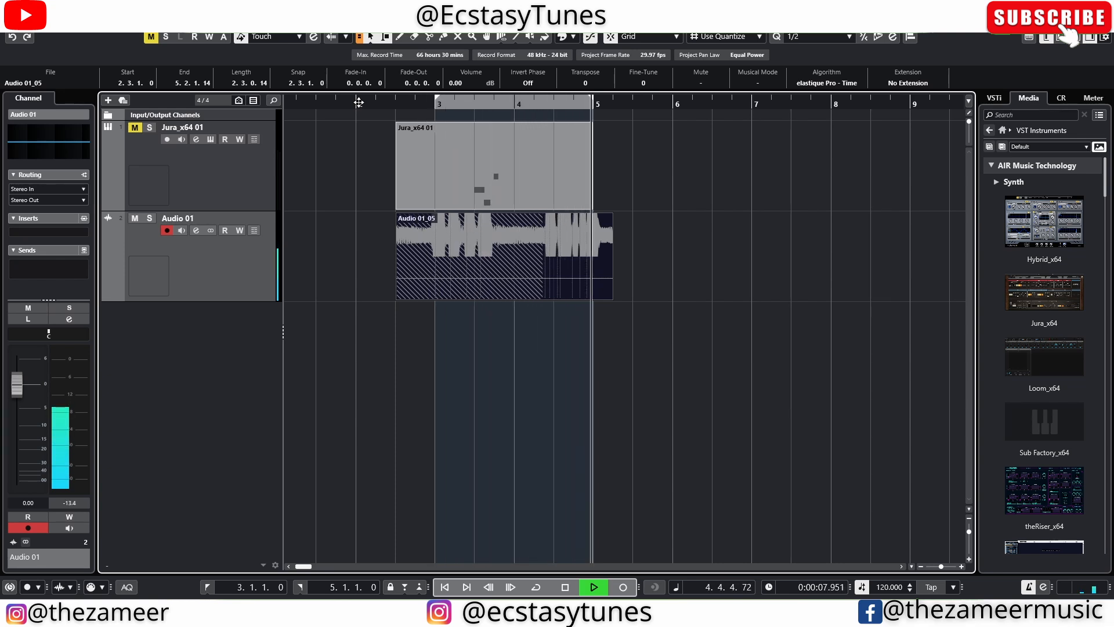
{"action": "key", "text": "space"}
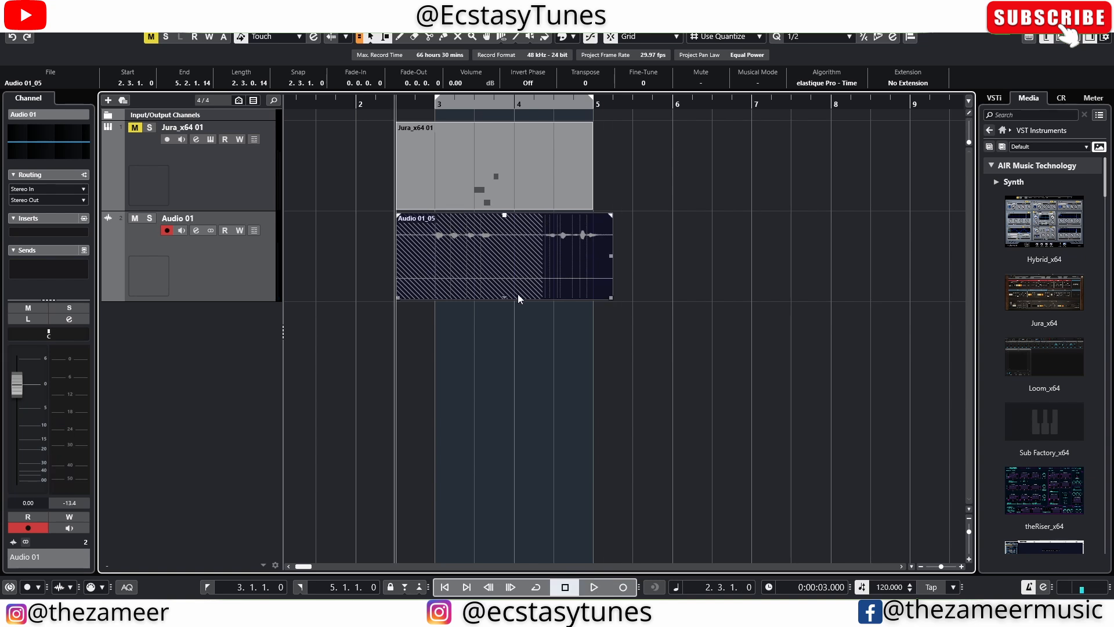
- Enable Stop after Automatic Punch Out in the Record preferences and accept the settings
{"action": "left_click", "coordinate": [28, 8]}
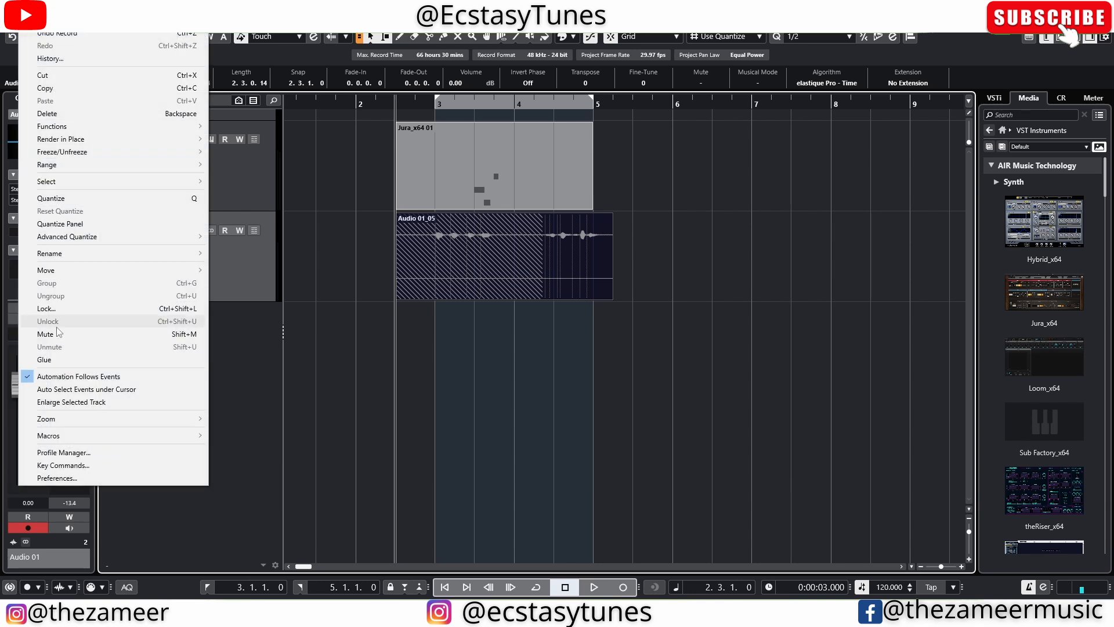
{"action": "left_click", "coordinate": [52, 474]}
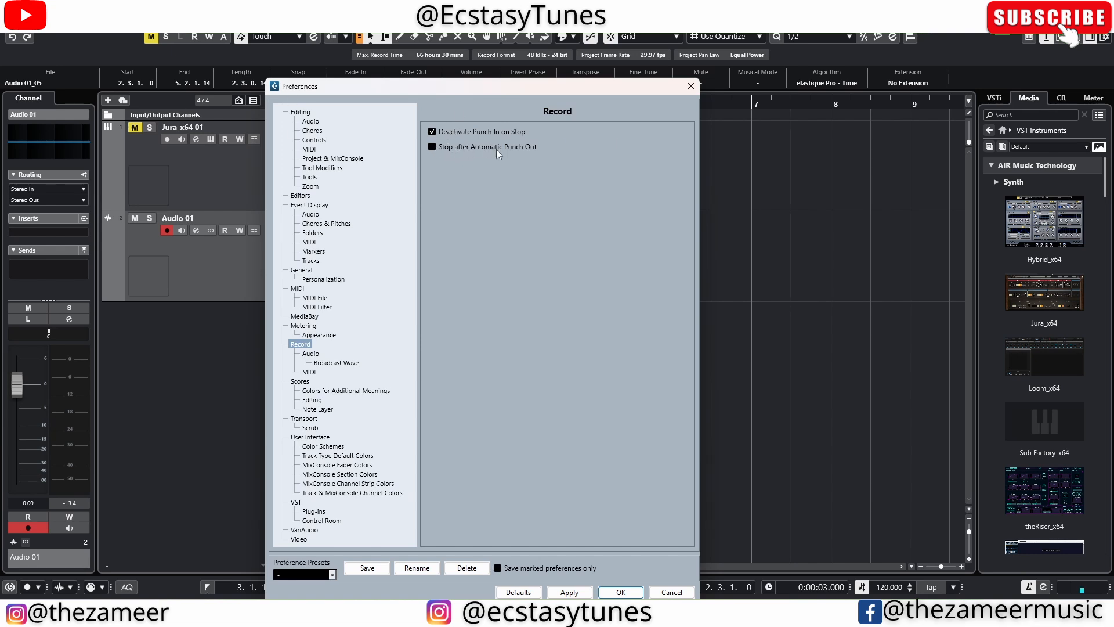
{"action": "left_click", "coordinate": [433, 148]}
{"action": "left_click", "coordinate": [620, 593]}
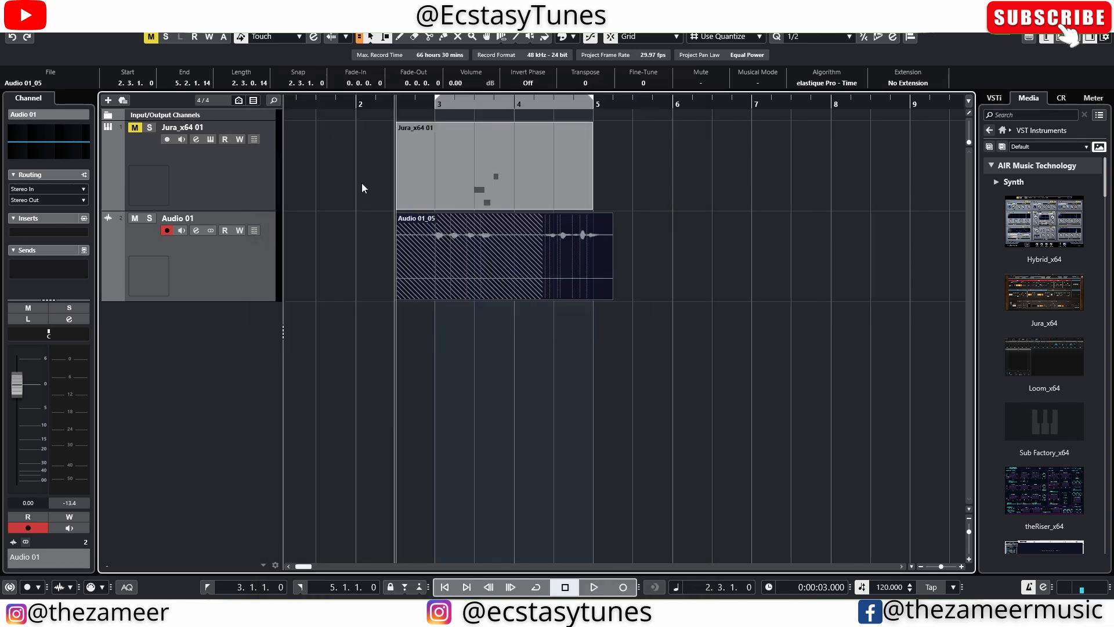
- Turn on punch-in at 3.1.1.0 and punch-out at 5.1.1.0, and record an audio take between them starting playback from 2.3.1.0
{"action": "key", "text": "i"}
{"action": "key", "text": "o"}
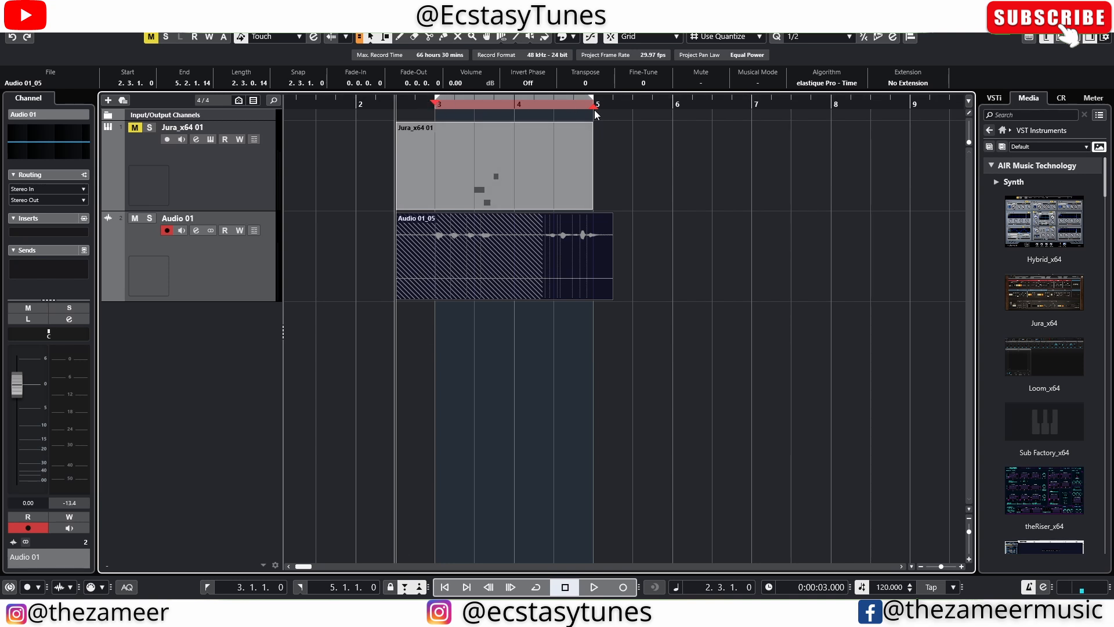
{"action": "left_click", "coordinate": [806, 348]}
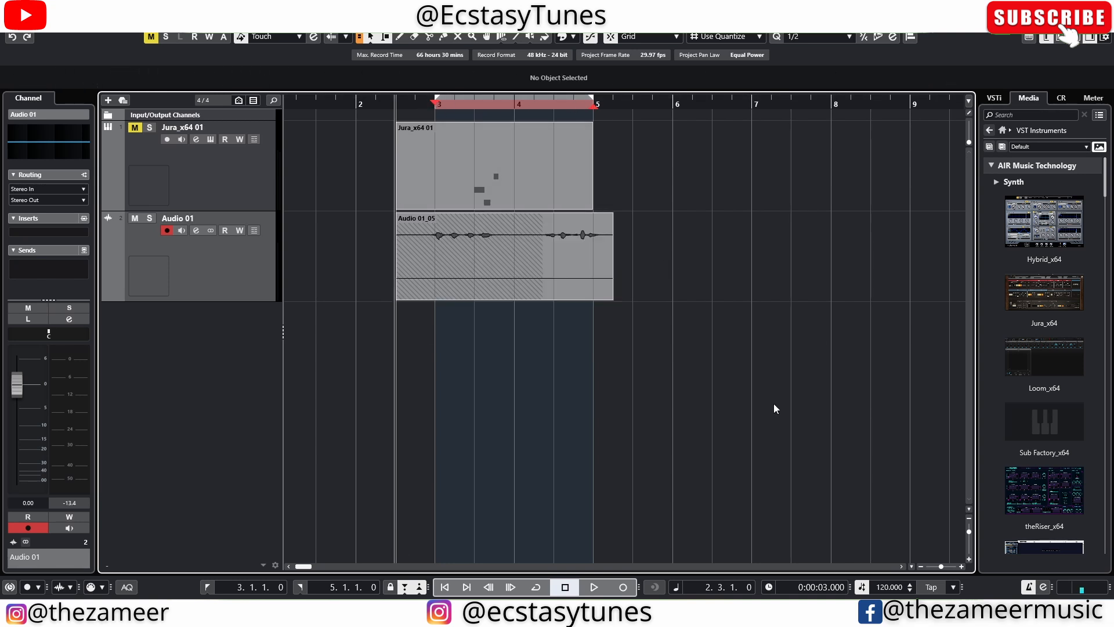
{"action": "key", "text": "space"}
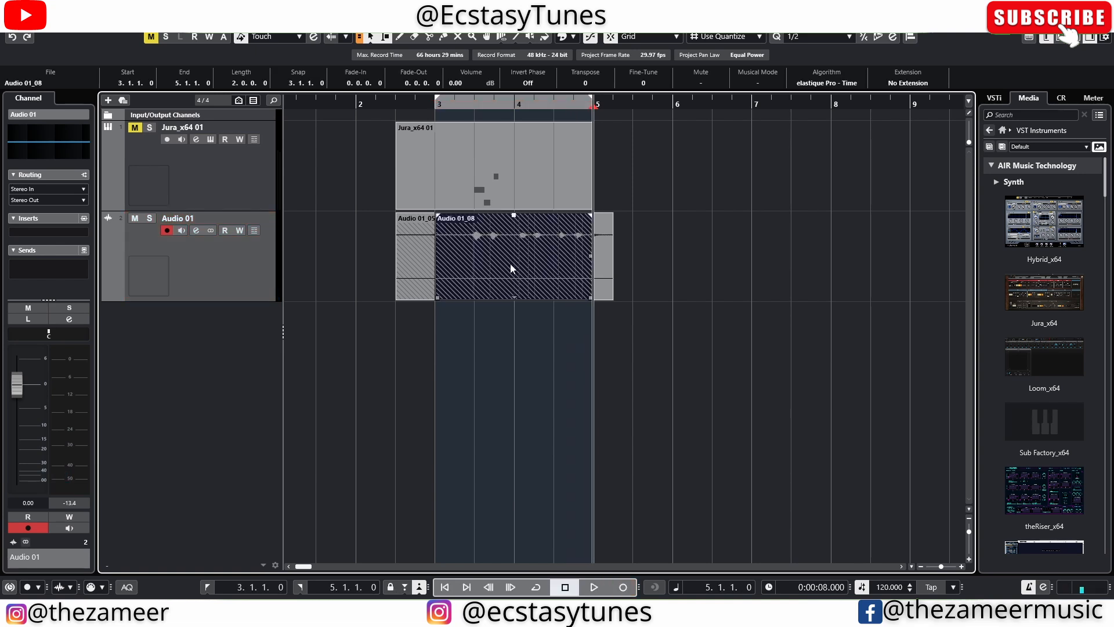
{"action": "left_click", "coordinate": [592, 110]}
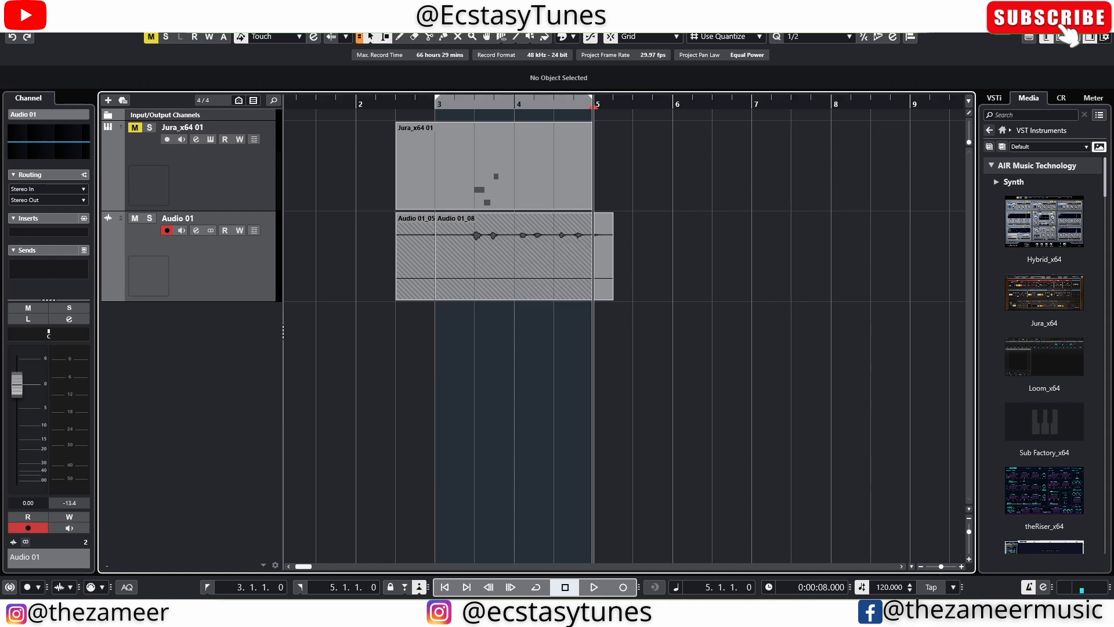
- Review the punch-in and punch-out options in the Record preferences and close them
{"action": "left_click", "coordinate": [29, 7]}
{"action": "left_click", "coordinate": [75, 477]}
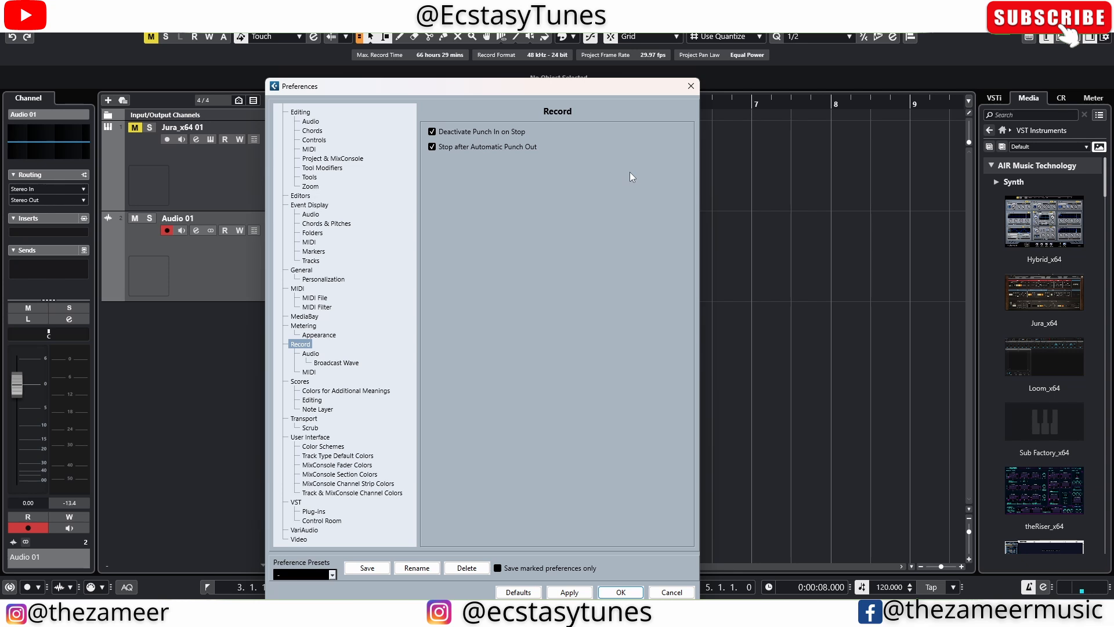
{"action": "left_click", "coordinate": [620, 592]}
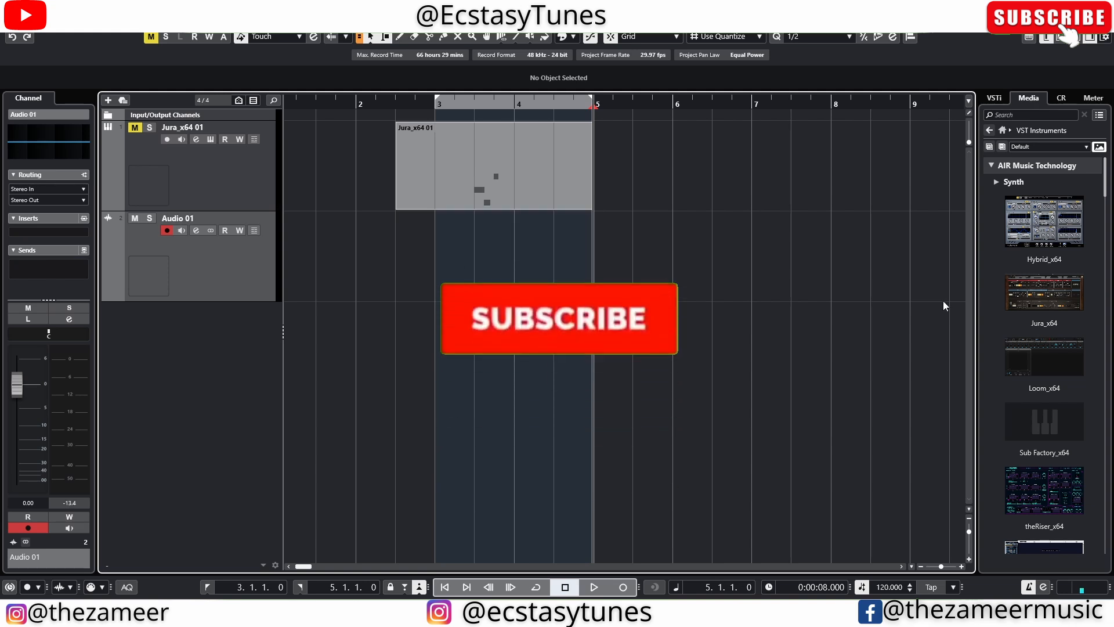
- Browse the file system to the [ADH] CLAPS folder and place [ADH] CLAP (4) on a new audio track at bar 3
{"action": "left_click", "coordinate": [1001, 129]}
{"action": "left_click", "coordinate": [1081, 332]}
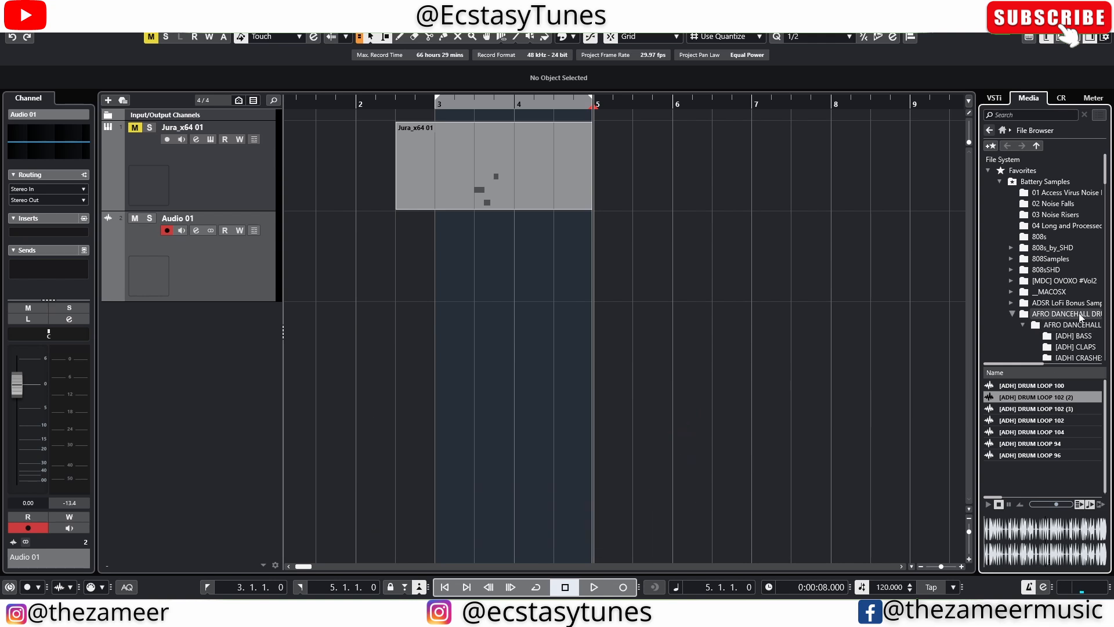
{"action": "scroll", "coordinate": [1079, 325], "scroll_direction": "down", "scroll_amount": 2}
{"action": "left_click", "coordinate": [1075, 303]}
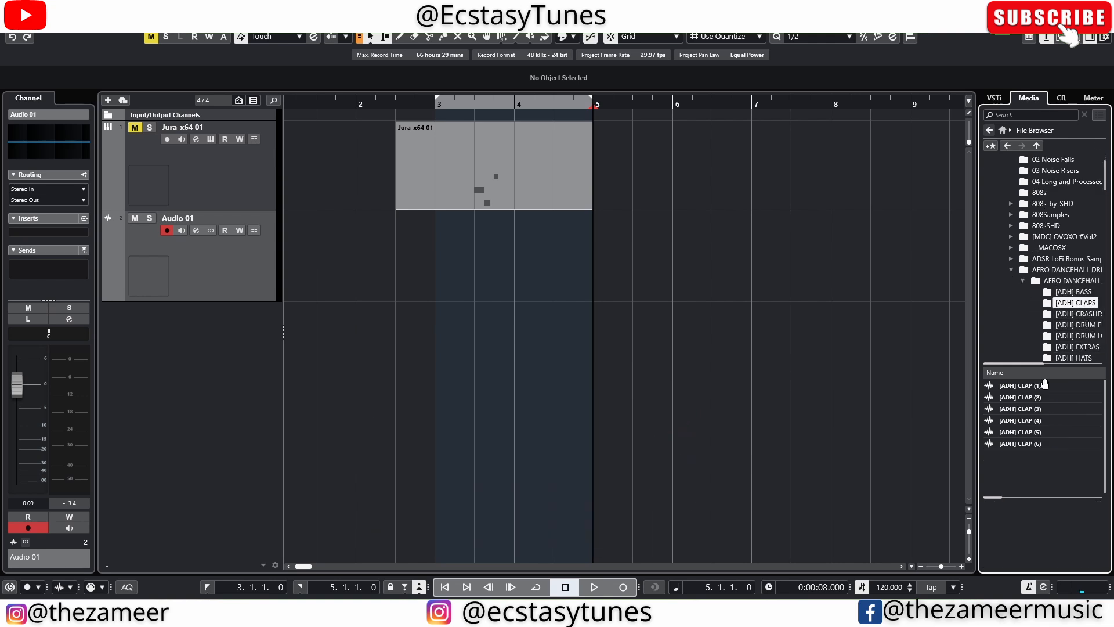
{"action": "left_click", "coordinate": [1039, 409]}
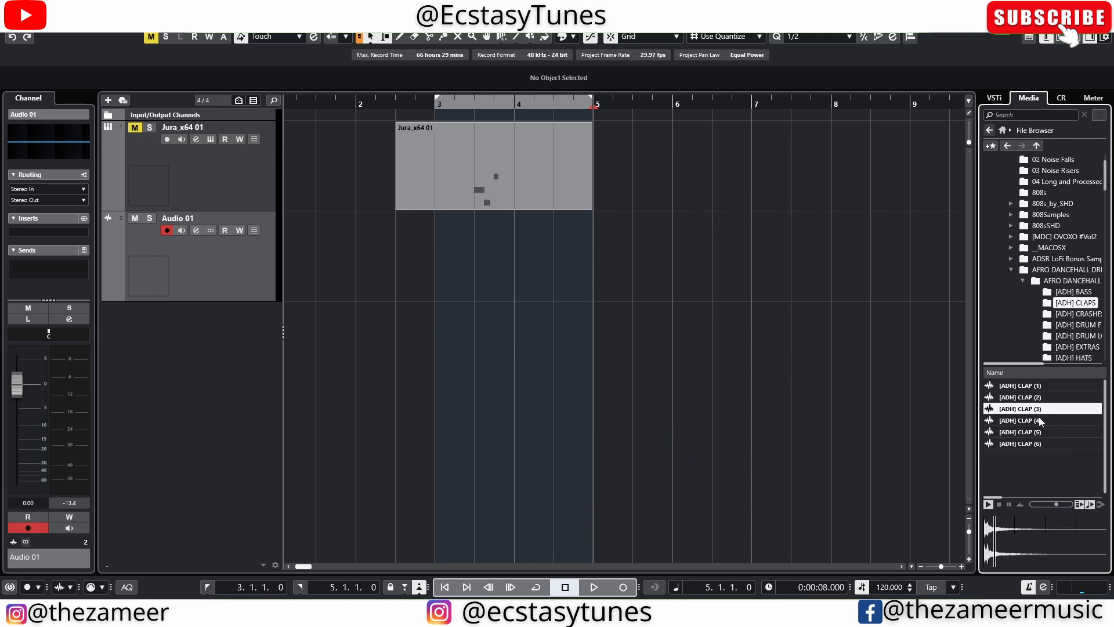
{"action": "left_click_drag", "start_coordinate": [1041, 422], "coordinate": [444, 329]}
{"action": "left_click", "coordinate": [639, 401]}
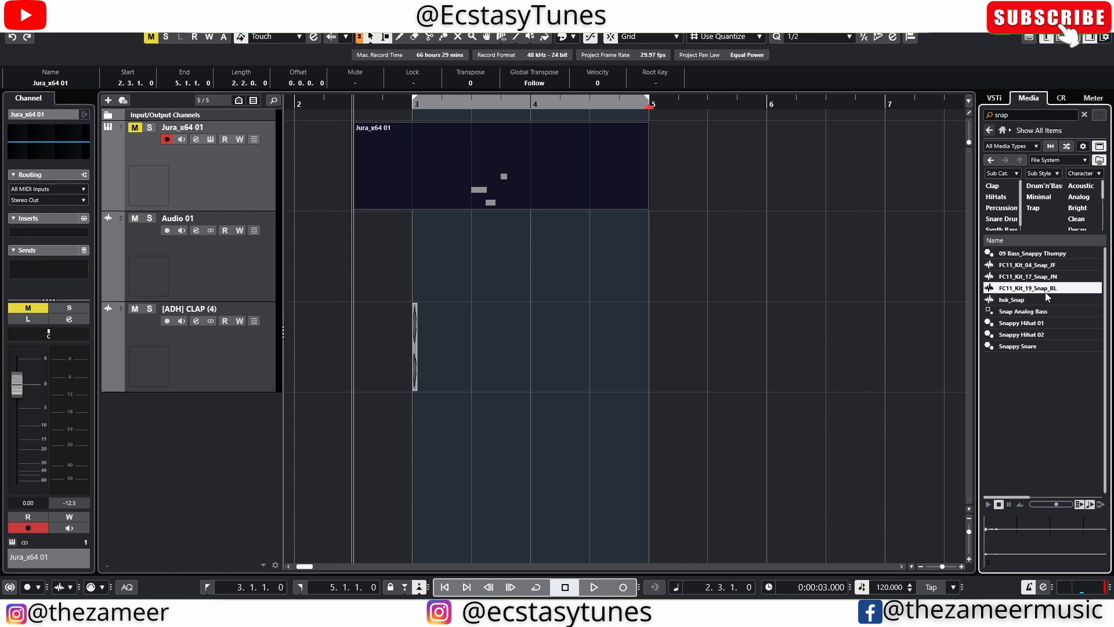
- Place the FC11_Kit_19_Snap_BL sample on a new audio track at bar 3, below the clap track
{"action": "right_click", "coordinate": [1046, 292]}
{"action": "left_click", "coordinate": [996, 301]}
{"action": "left_click_drag", "start_coordinate": [1017, 294], "coordinate": [422, 423]}
- Move the clap and snap events to 3.3.1.0
{"action": "scroll", "coordinate": [410, 464], "scroll_direction": "up", "scroll_amount": 4}
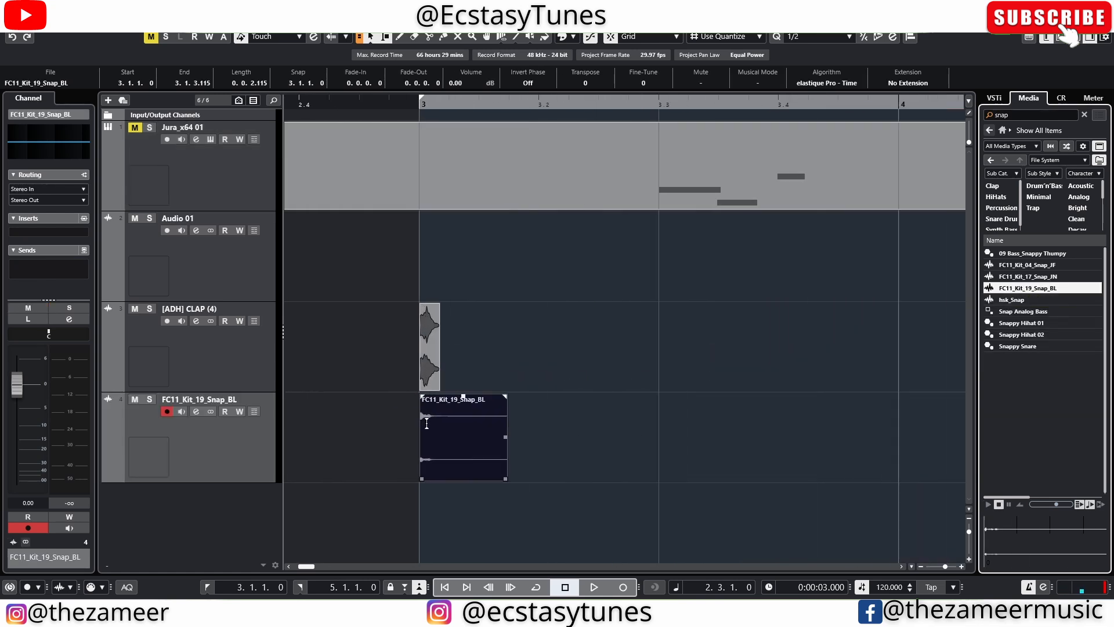
{"action": "left_click_drag", "start_coordinate": [430, 376], "coordinate": [662, 361]}
{"action": "left_click_drag", "start_coordinate": [454, 458], "coordinate": [668, 454]}
- Lower the clap event's volume to -11.00 dB
{"action": "left_click", "coordinate": [665, 377]}
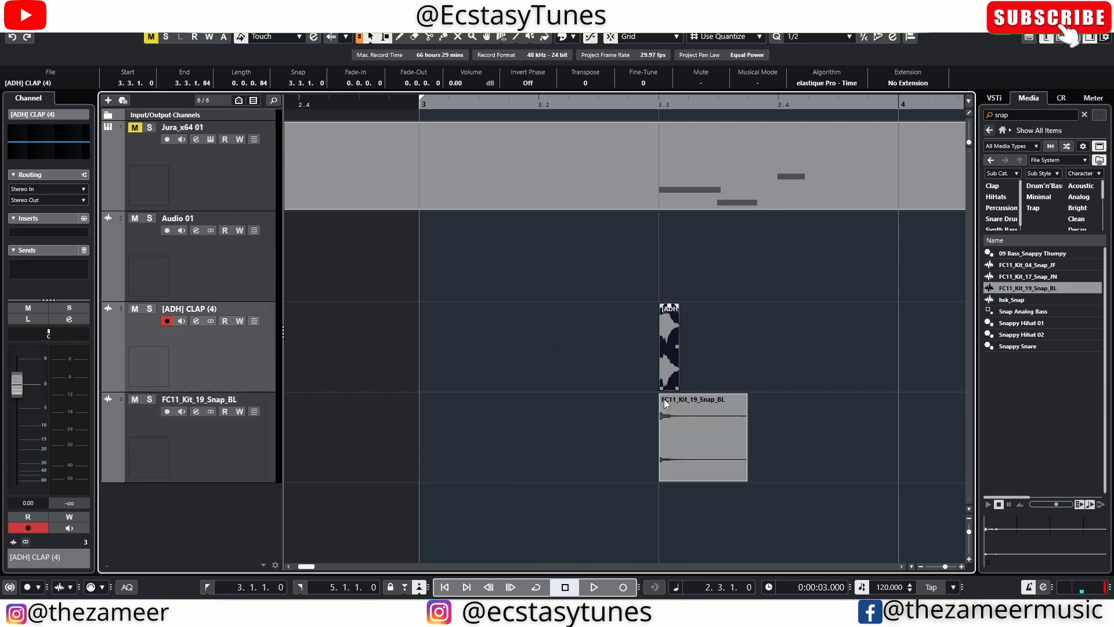
{"action": "left_click", "coordinate": [666, 412]}
{"action": "left_click", "coordinate": [665, 366]}
{"action": "scroll", "coordinate": [664, 361], "scroll_direction": "down", "scroll_amount": 9}
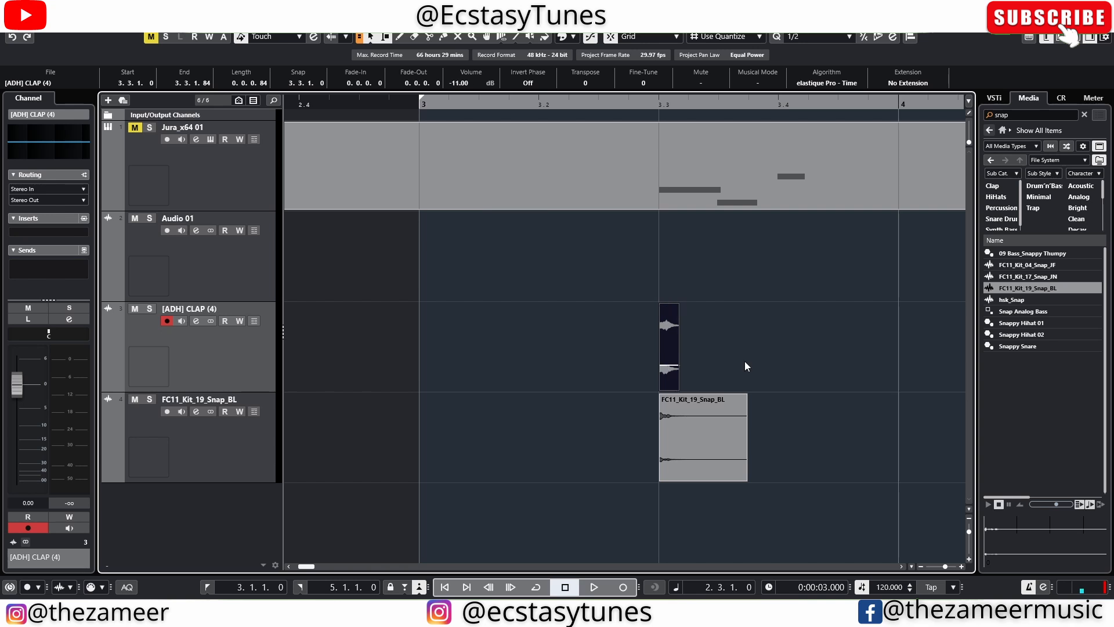
{"action": "left_click", "coordinate": [816, 359]}
- Select bar 3 across the clap and snap tracks, audition it and duplicate it into bar 4
{"action": "left_click_drag", "start_coordinate": [756, 395], "coordinate": [400, 462]}
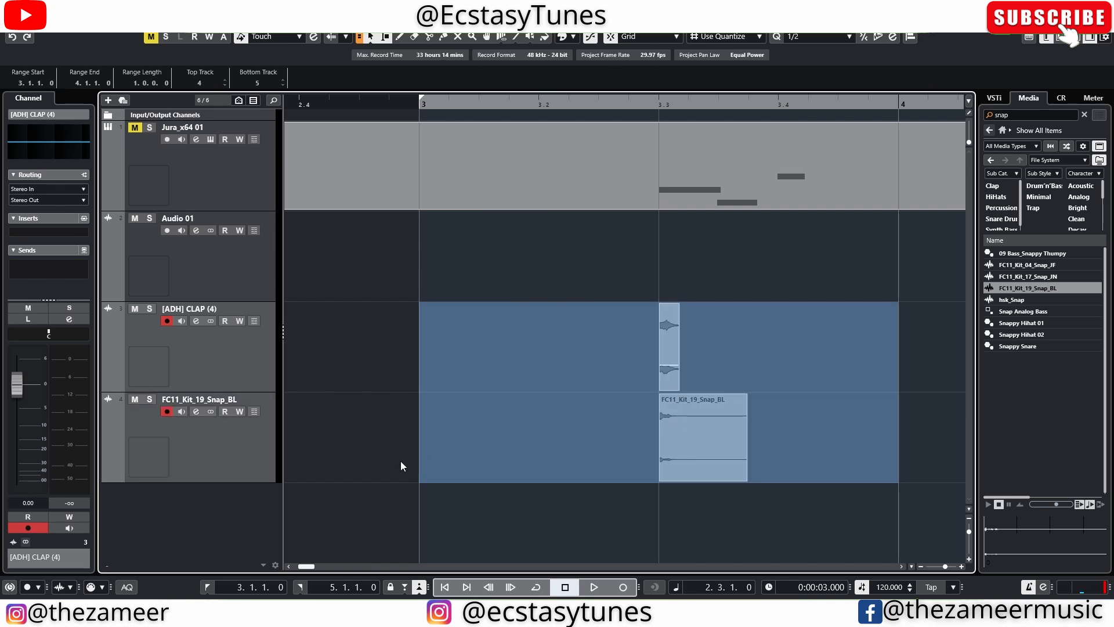
{"action": "key", "text": "space"}
{"action": "scroll", "coordinate": [646, 461], "scroll_direction": "down", "scroll_amount": 5}
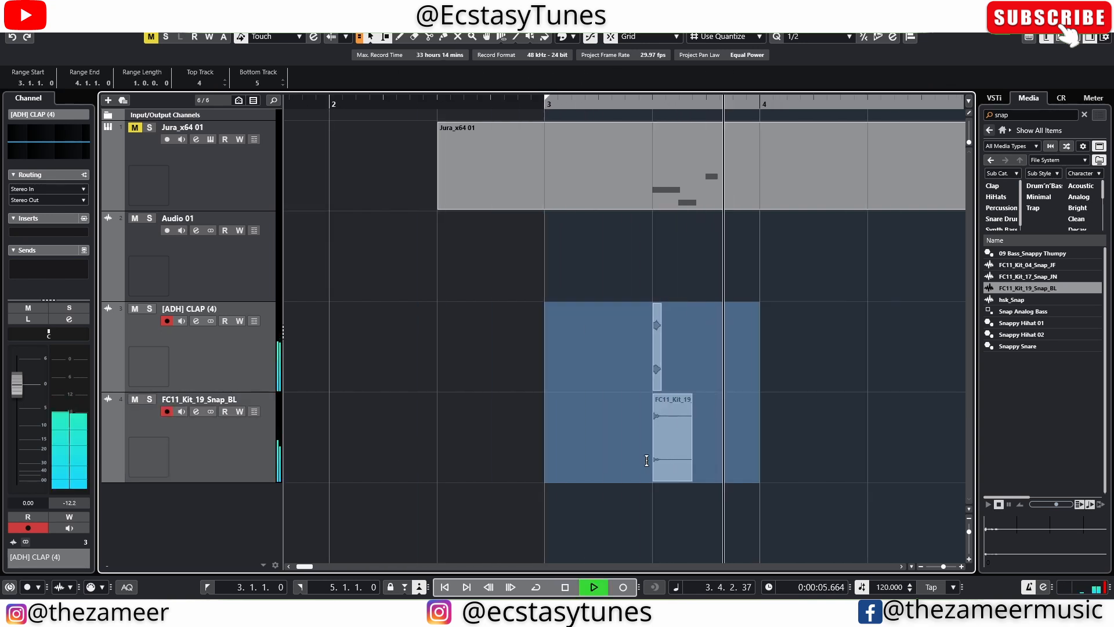
{"action": "key", "text": "space"}
{"action": "left_click", "coordinate": [583, 335]}
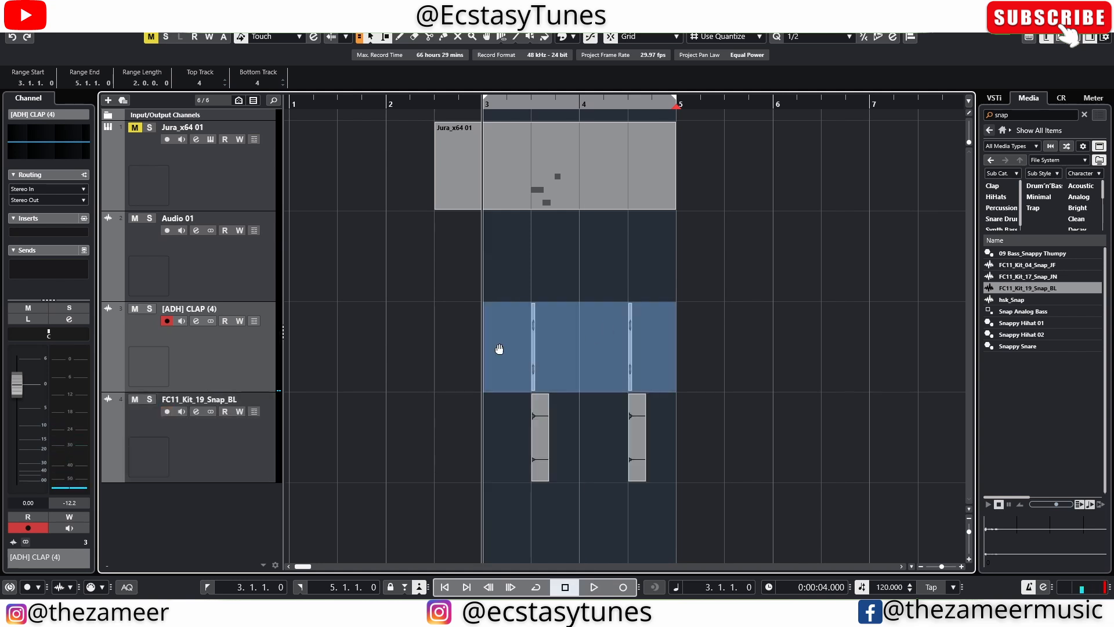
- Show the Inspector for the [ADH] CLAP (4) track and select its range from 3.1.1.0 to 5.1.1.0
{"action": "left_click_drag", "start_coordinate": [491, 344], "coordinate": [653, 428]}
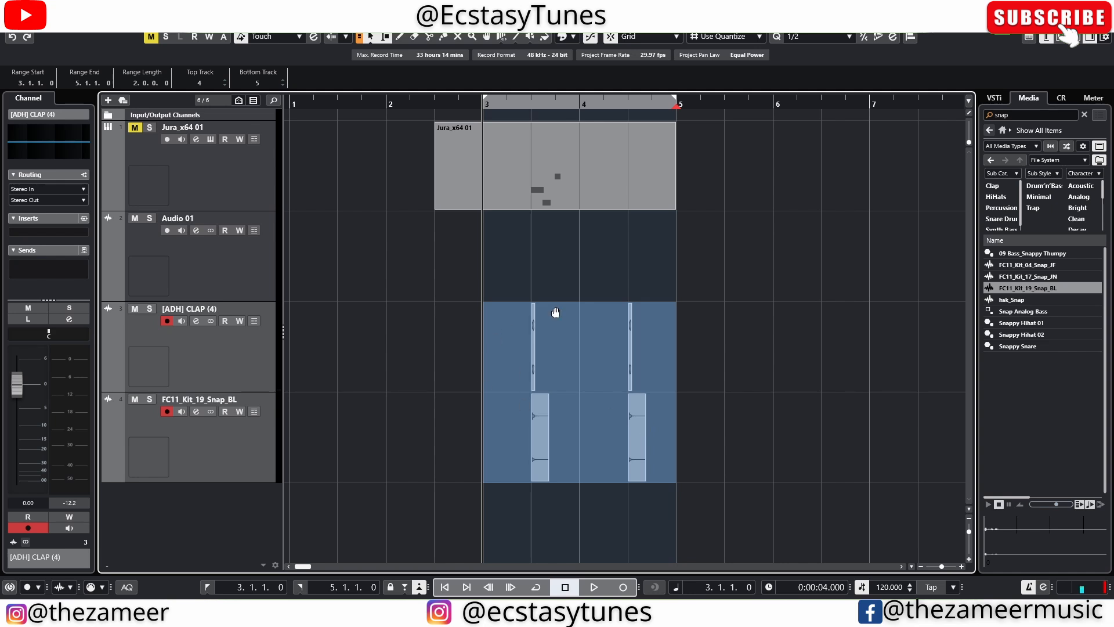
{"action": "scroll", "coordinate": [453, 388], "scroll_direction": "up", "scroll_amount": 2}
{"action": "left_click", "coordinate": [202, 368]}
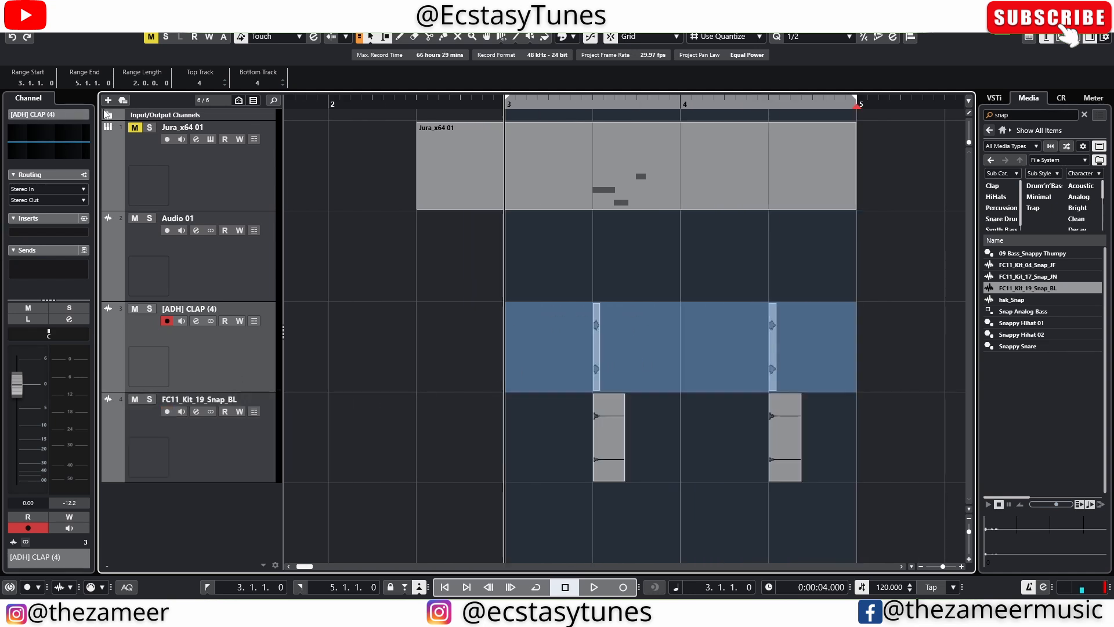
{"action": "left_click", "coordinate": [1047, 38]}
{"action": "left_click", "coordinate": [503, 314]}
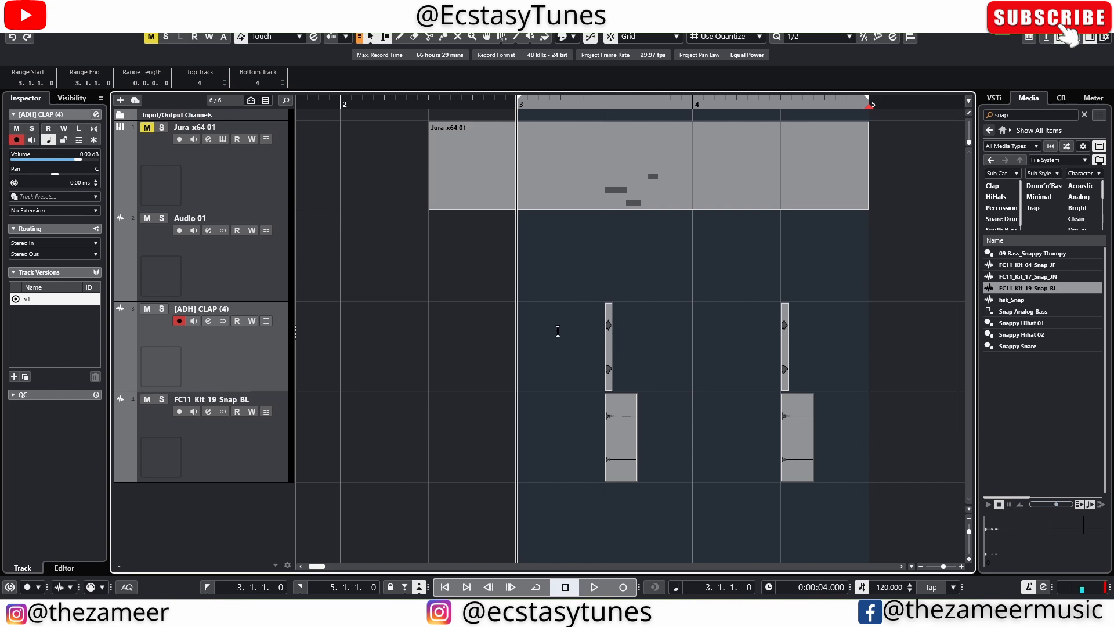
{"action": "left_click_drag", "start_coordinate": [558, 331], "coordinate": [838, 323]}
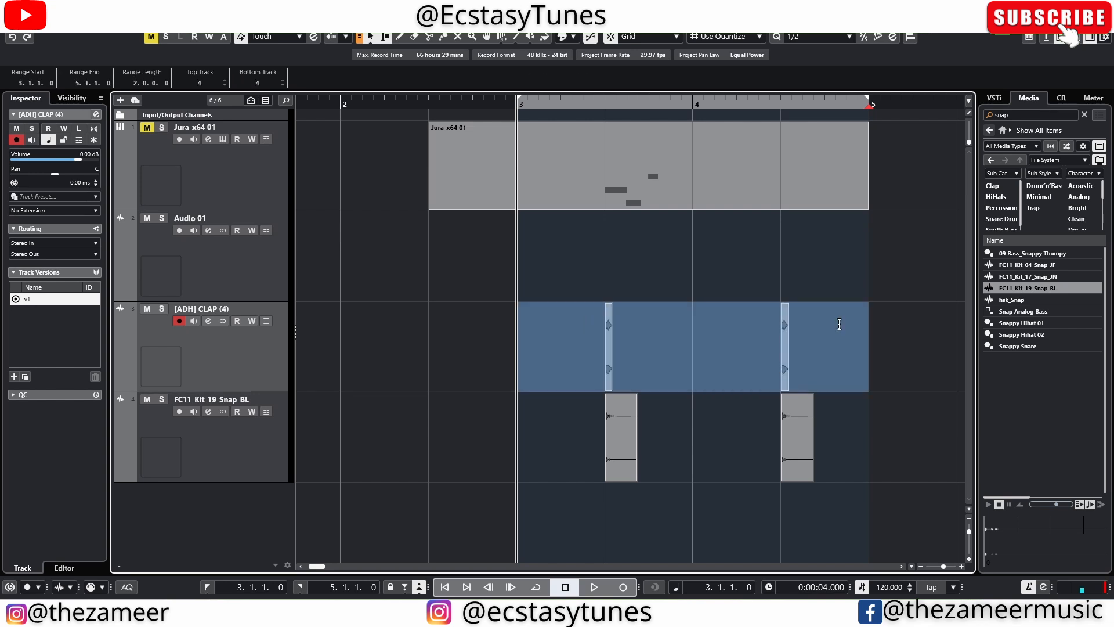
- Set the [ADH] CLAP (4) track's delay to 23.50 ms
{"action": "left_click_drag", "start_coordinate": [82, 183], "coordinate": [117, 145]}
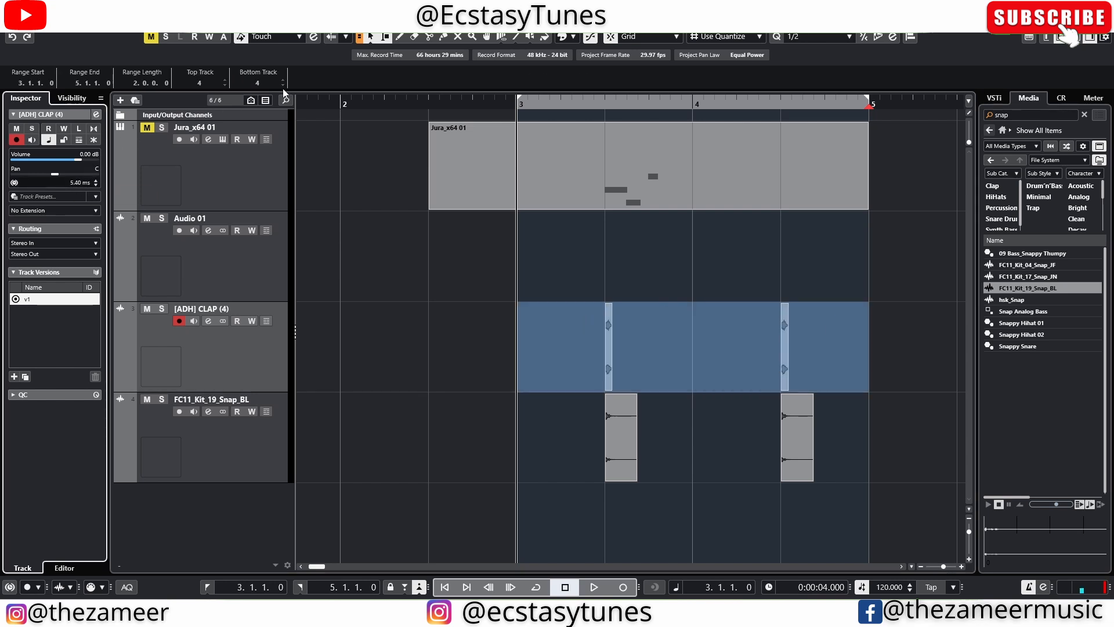
{"action": "left_click_drag", "start_coordinate": [283, 93], "coordinate": [284, 78]}
{"action": "left_click_drag", "start_coordinate": [73, 183], "coordinate": [92, 55]}
{"action": "left_click_drag", "start_coordinate": [71, 179], "coordinate": [99, 117]}
{"action": "left_click", "coordinate": [655, 395]}
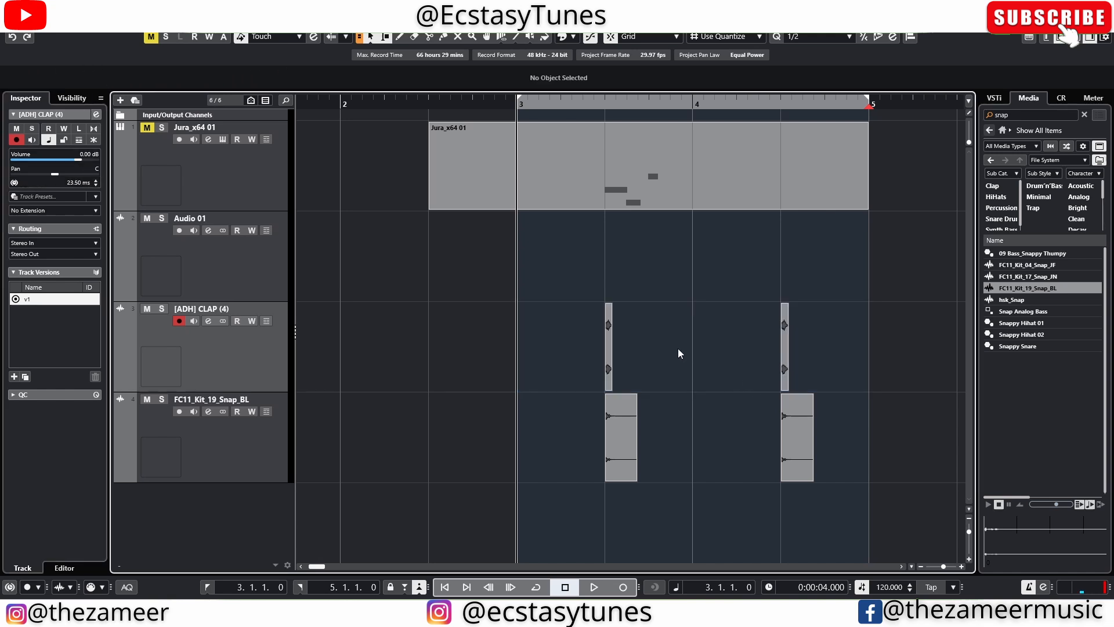
- Point out the clap and snap events by selecting ranges, and play both tracks from bar 3 to hear the delayed clap
{"action": "left_click", "coordinate": [628, 457]}
{"action": "left_click_drag", "start_coordinate": [852, 420], "coordinate": [616, 419]}
{"action": "left_click_drag", "start_coordinate": [529, 324], "coordinate": [846, 346]}
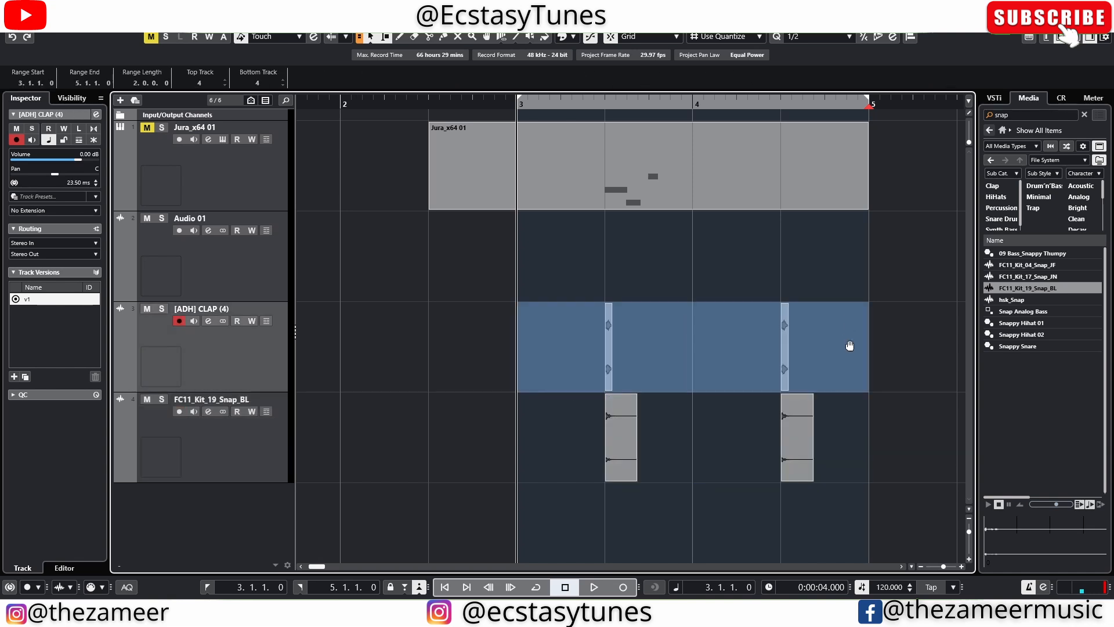
{"action": "left_click", "coordinate": [903, 380]}
{"action": "key", "text": "space"}
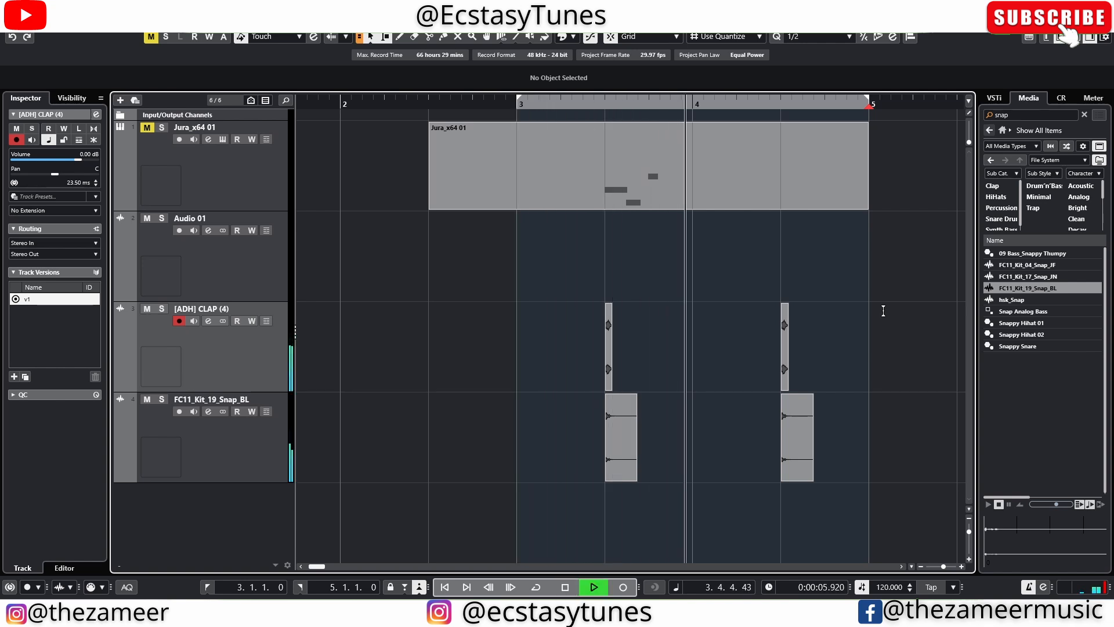
{"action": "key", "text": "space"}
- Set the FC11_Kit_19_Snap_BL track's delay to -10.30 ms and play from bar 3 to hear it
{"action": "left_click", "coordinate": [868, 343]}
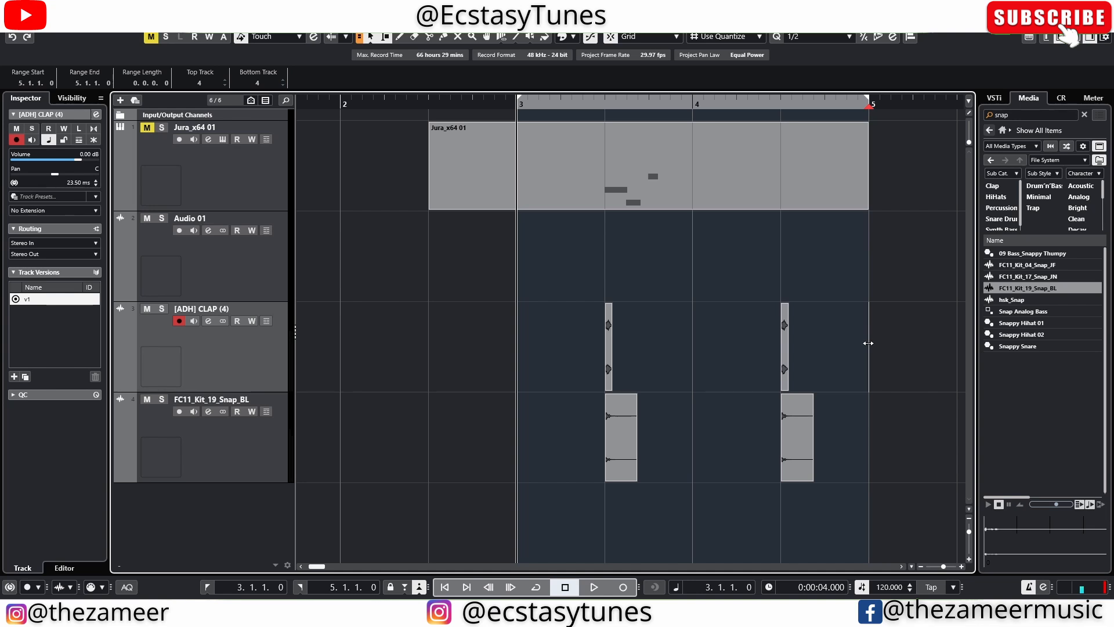
{"action": "left_click", "coordinate": [260, 441]}
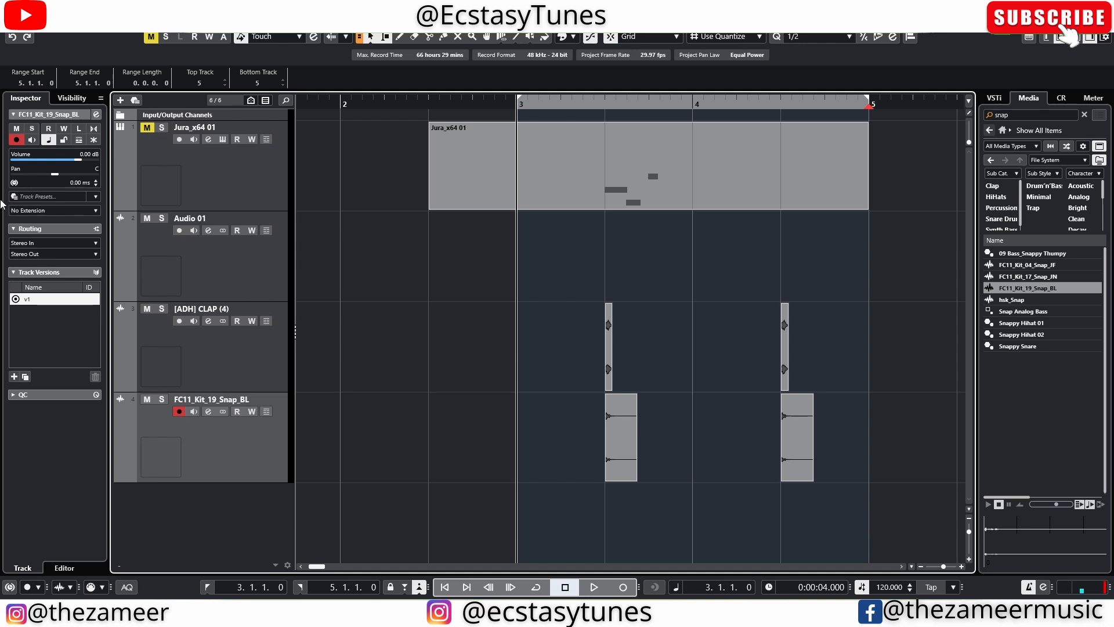
{"action": "scroll", "coordinate": [76, 185], "scroll_direction": "down", "scroll_amount": 12}
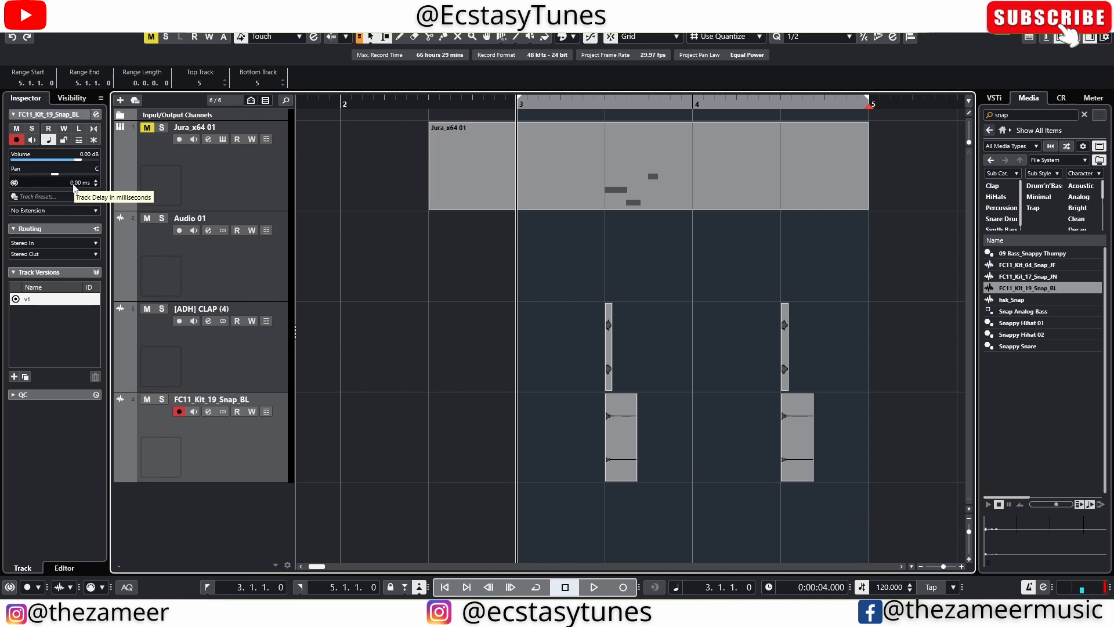
{"action": "left_click_drag", "start_coordinate": [70, 273], "coordinate": [69, 351]}
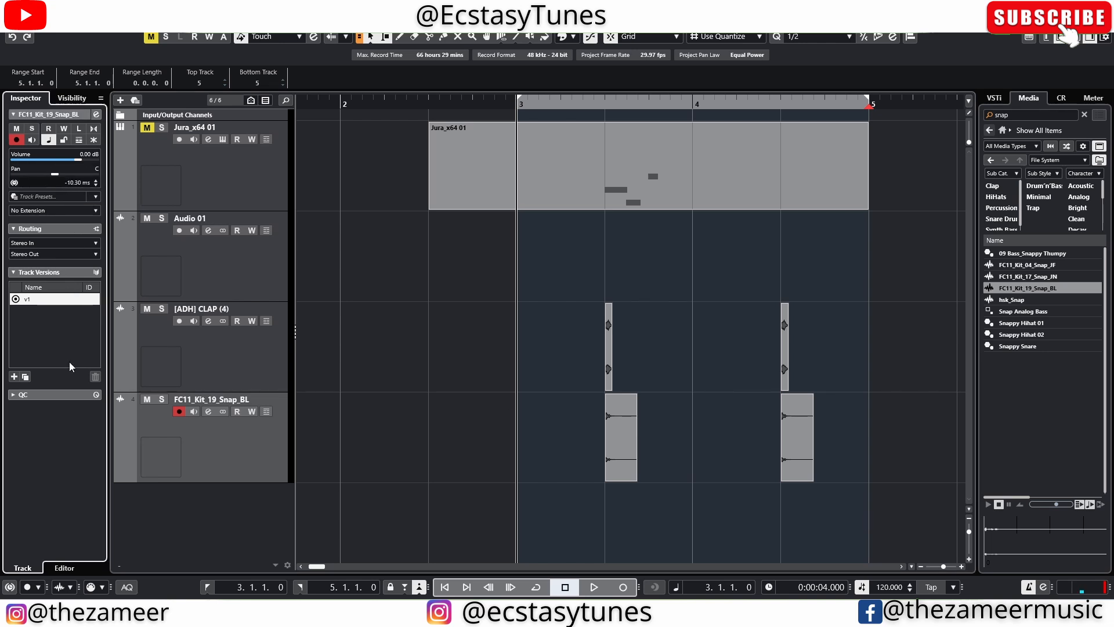
{"action": "key", "text": "space"}
{"action": "key", "text": "space"}
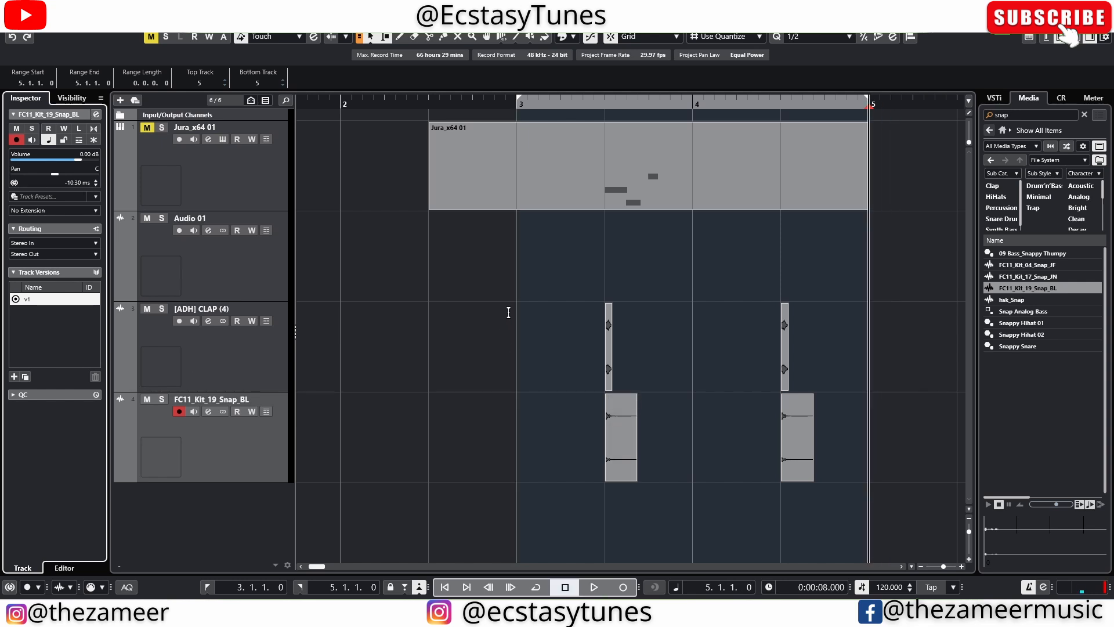
- Select the range from 3.1.1.0 to 5.1.1.0 across the clap and snap tracks and play the layered sounds
{"action": "left_click_drag", "start_coordinate": [509, 312], "coordinate": [865, 465]}
{"action": "key", "text": "space"}
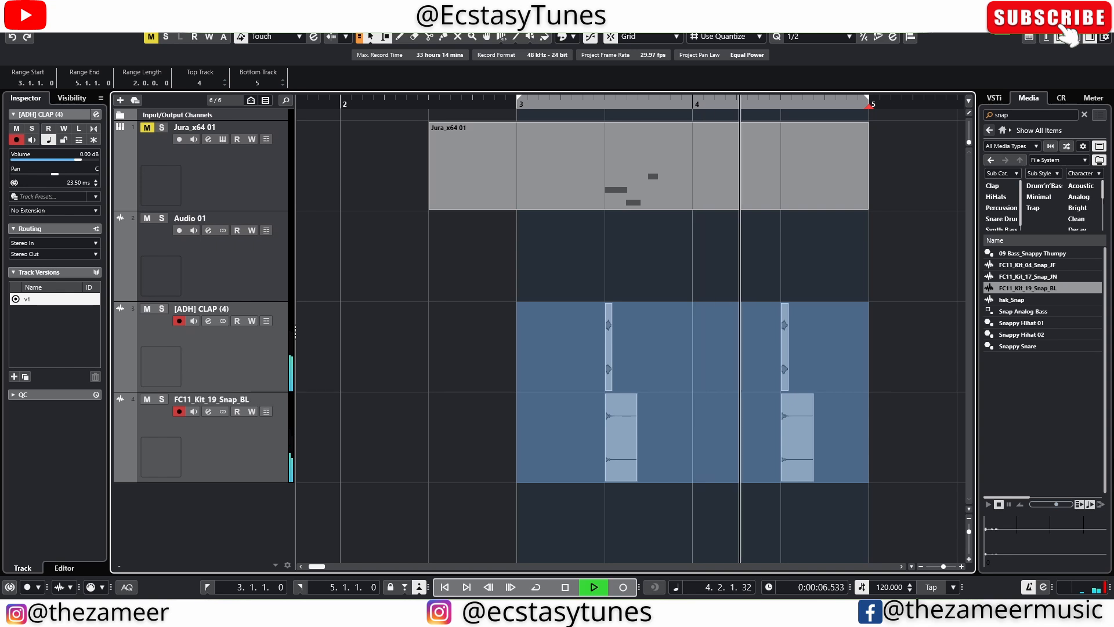
{"action": "left_click", "coordinate": [866, 361]}
{"action": "key", "text": "space"}
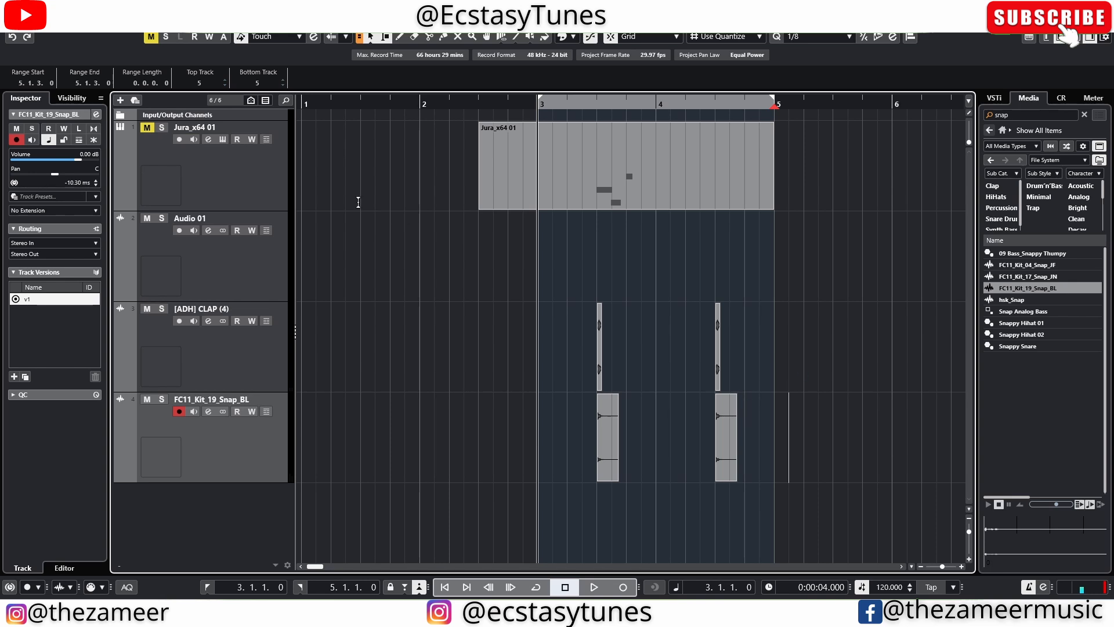
- Set the snap track's delay to -9.00 ms and the [ADH] CLAP (4) track's delay to 25.40 ms
{"action": "left_click", "coordinate": [96, 180]}
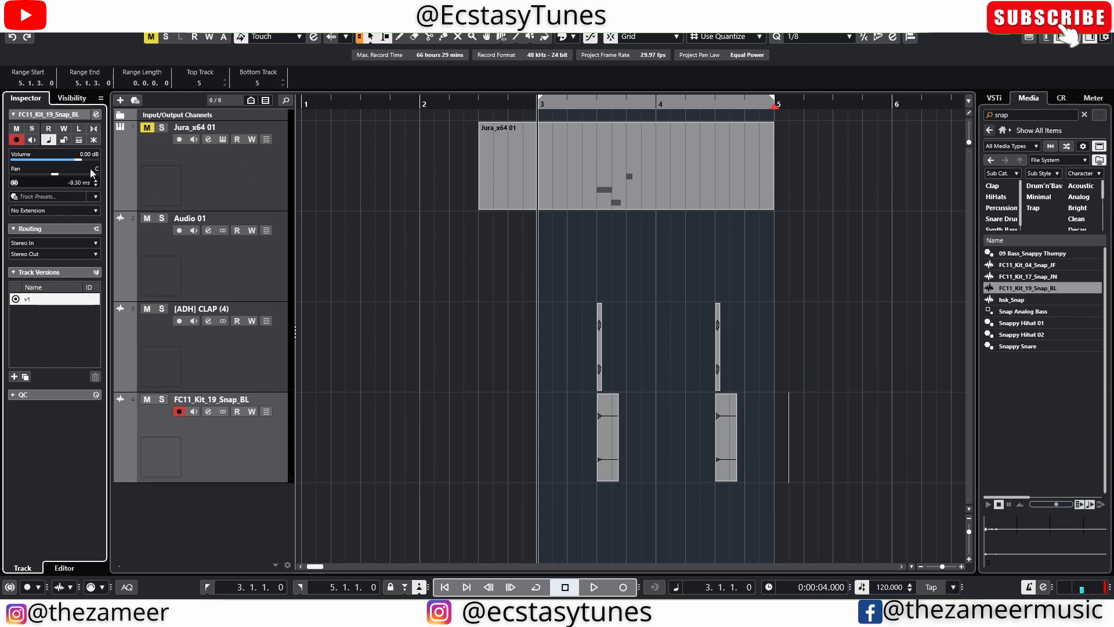
{"action": "left_click", "coordinate": [176, 354]}
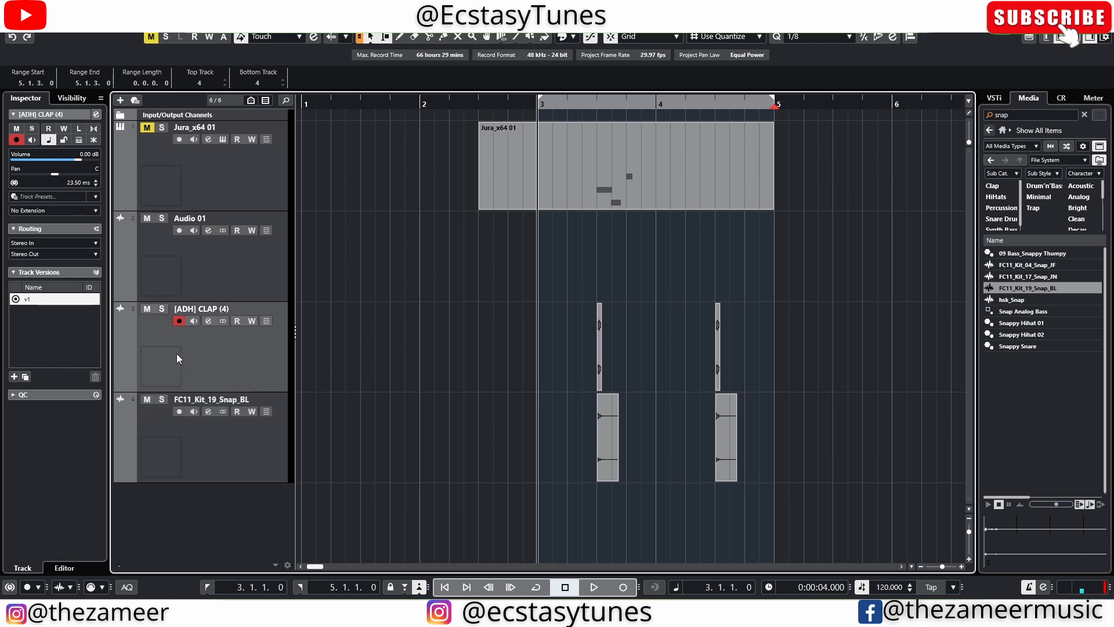
{"action": "left_click_drag", "start_coordinate": [95, 182], "coordinate": [83, 161]}
- Select the clap and snap tracks together over the range from 3.1.1.0 to 5.1.1.0
{"action": "left_click", "coordinate": [672, 325]}
{"action": "left_click_drag", "start_coordinate": [547, 308], "coordinate": [754, 400]}
{"action": "left_click", "coordinate": [783, 355]}
{"action": "left_click_drag", "start_coordinate": [769, 327], "coordinate": [539, 446]}
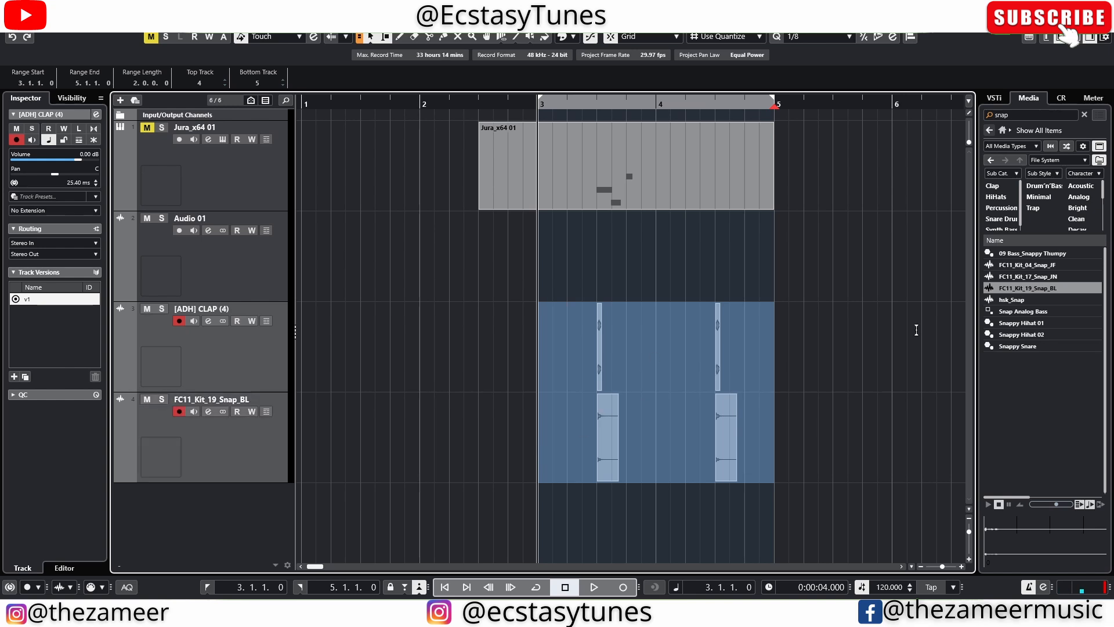
{"action": "key", "text": "g"}
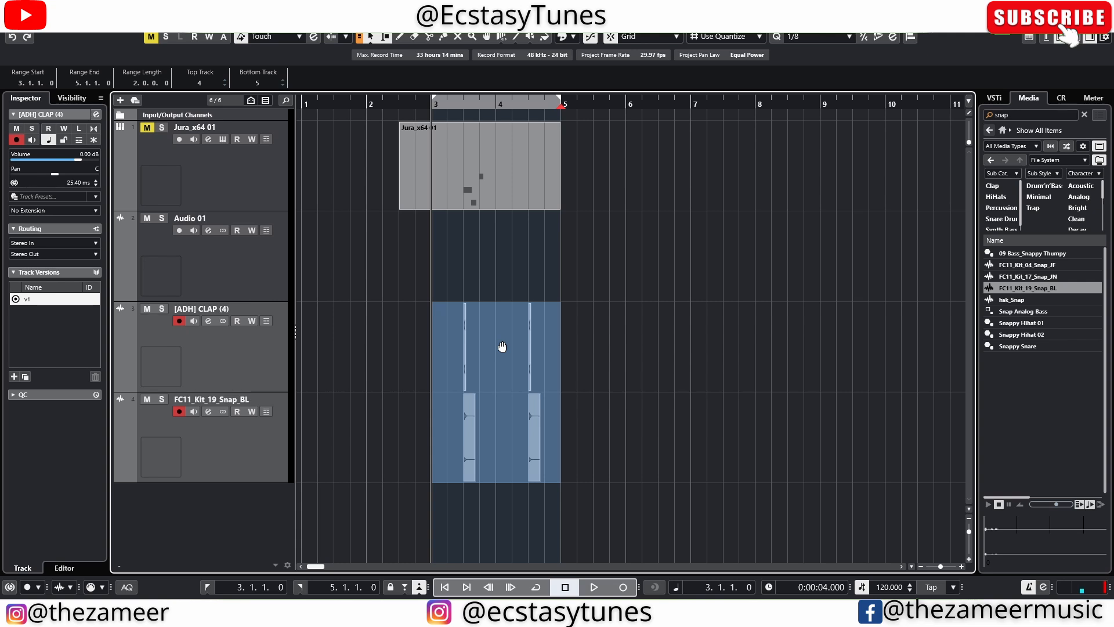
- Pan the snap track to L43 and the [ADH] CLAP (4) track to R36, and play both
{"action": "left_click", "coordinate": [148, 357]}
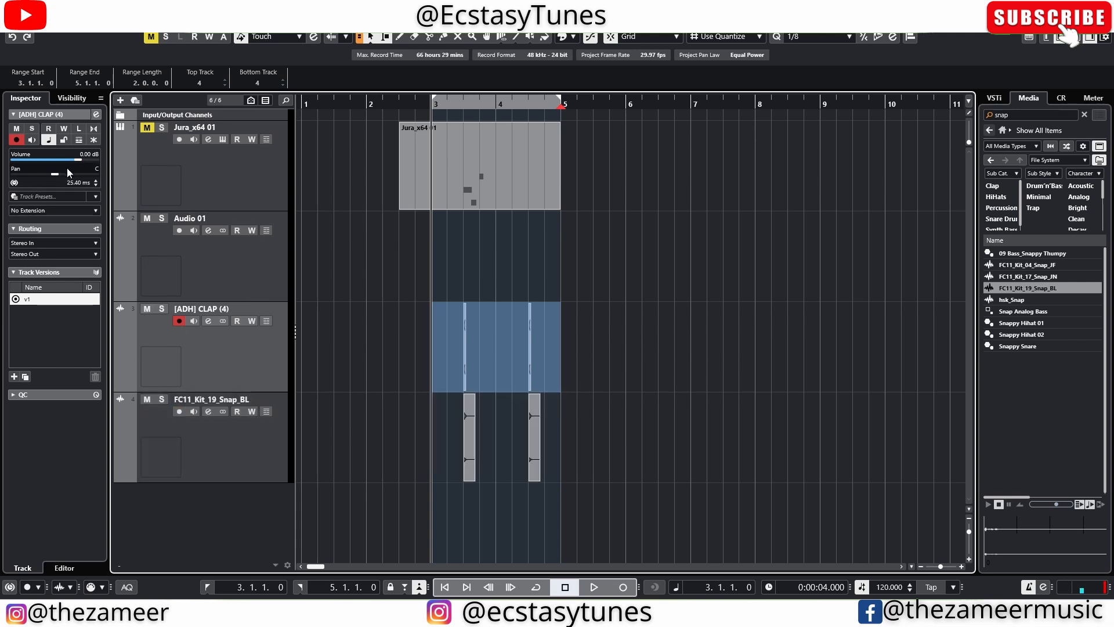
{"action": "left_click", "coordinate": [194, 434]}
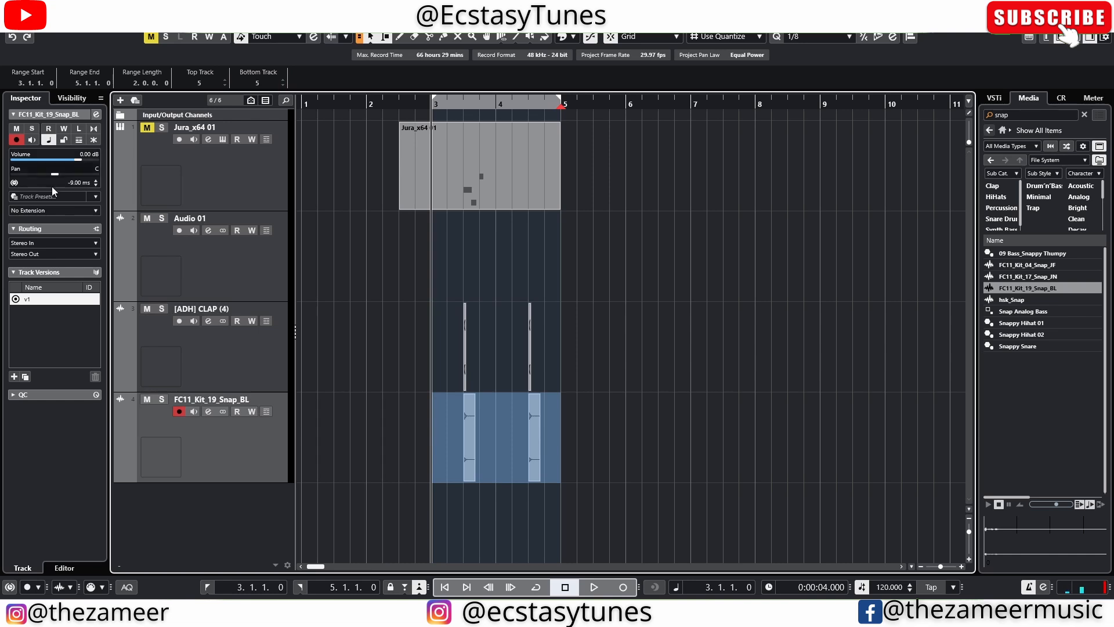
{"action": "left_click_drag", "start_coordinate": [54, 173], "coordinate": [34, 173]}
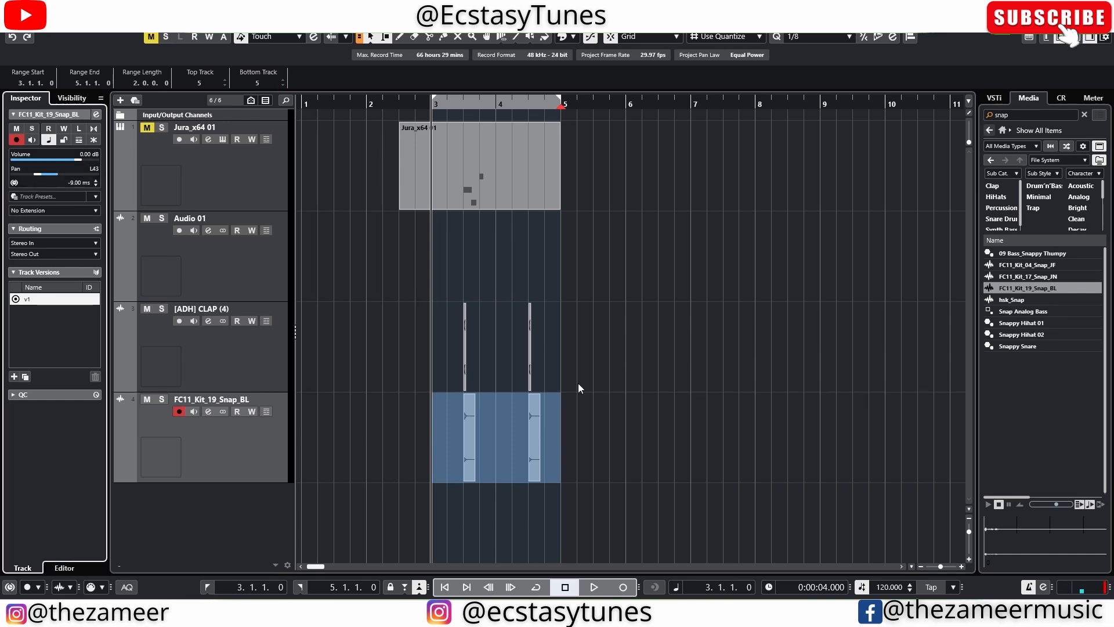
{"action": "left_click", "coordinate": [194, 339]}
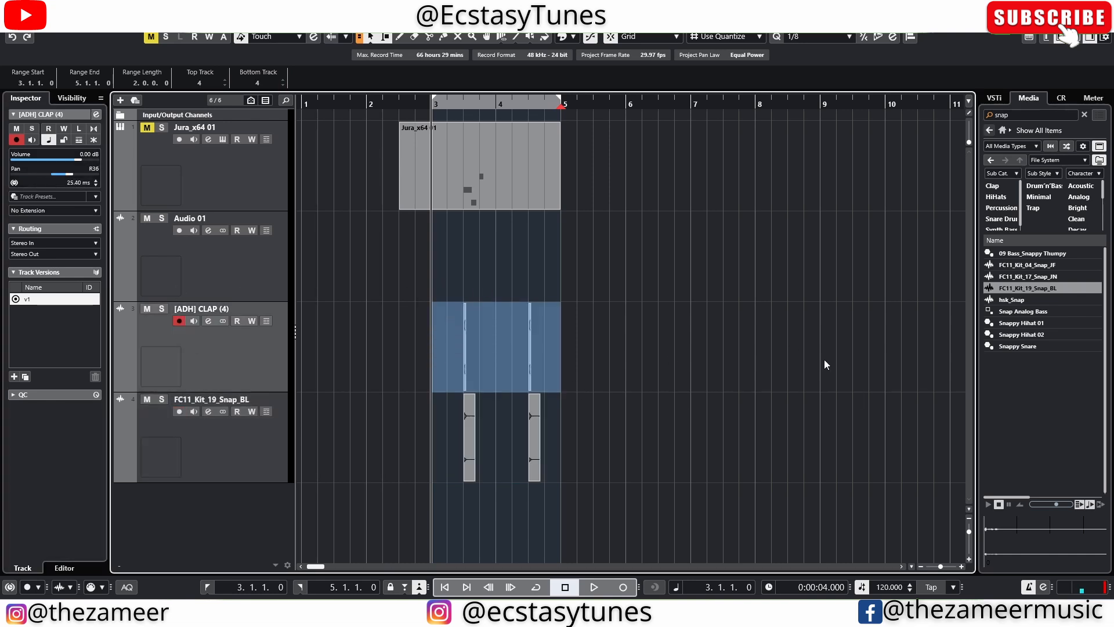
{"action": "key", "text": "space"}
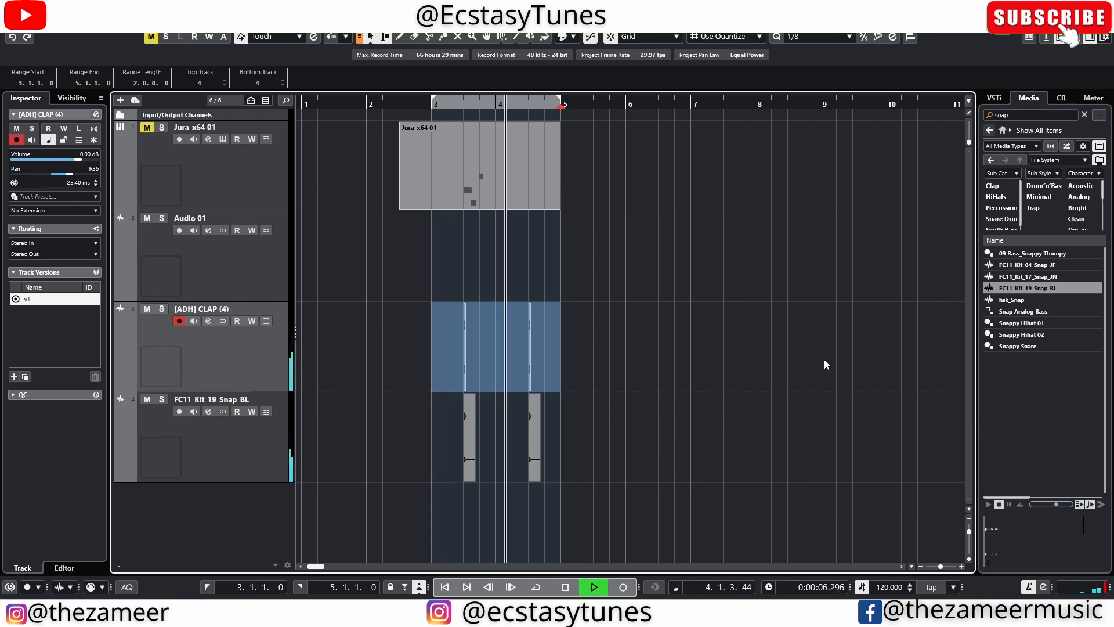
{"action": "key", "text": "space"}
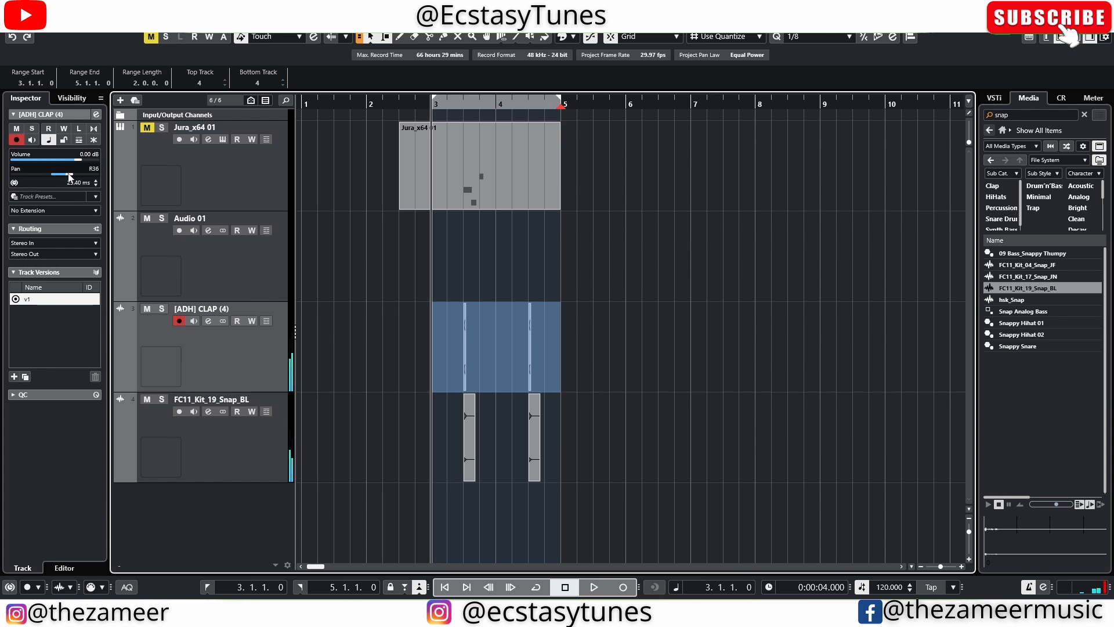
- Pan the clap to R89 and the snap to L69, set the snap's delay to -13.10 ms, and play both
{"action": "left_click", "coordinate": [232, 479]}
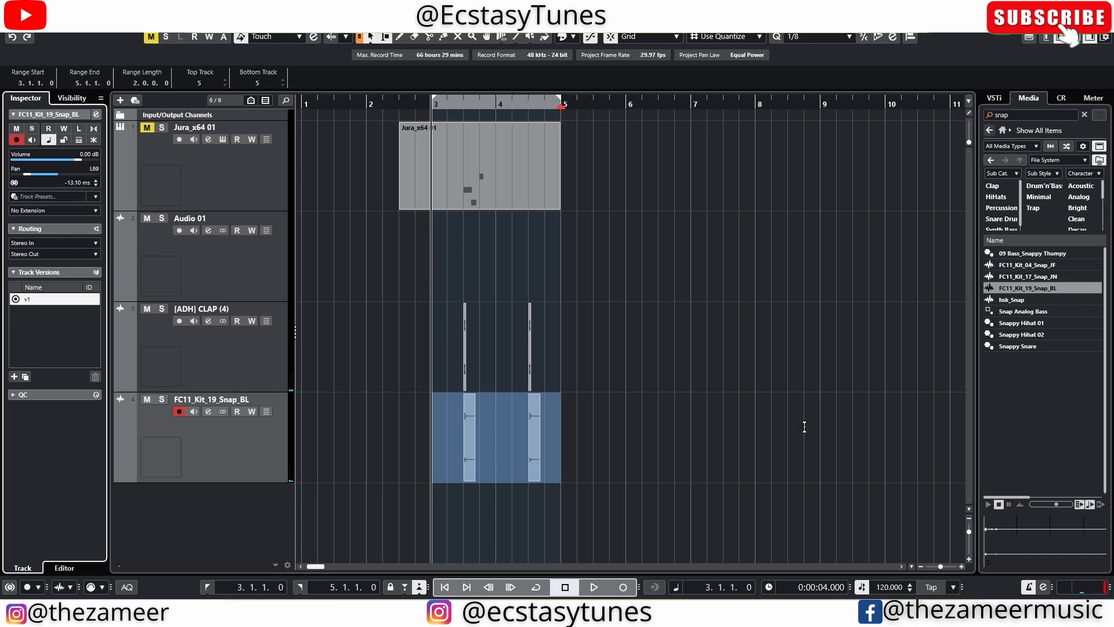
{"action": "key", "text": "space"}
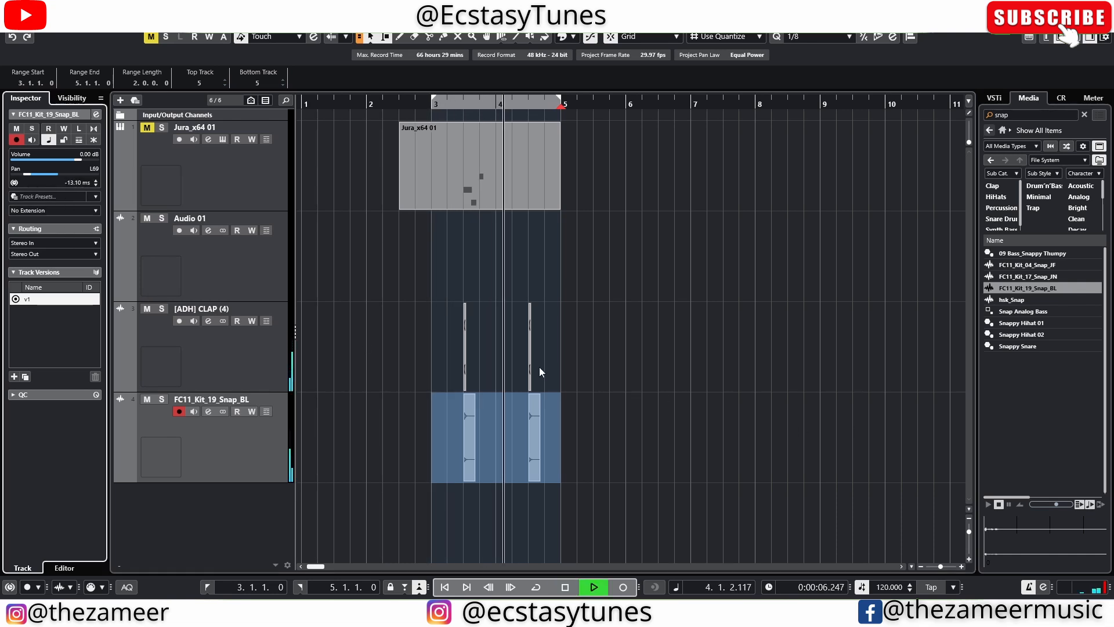
{"action": "key", "text": "space"}
{"action": "left_click", "coordinate": [798, 433]}
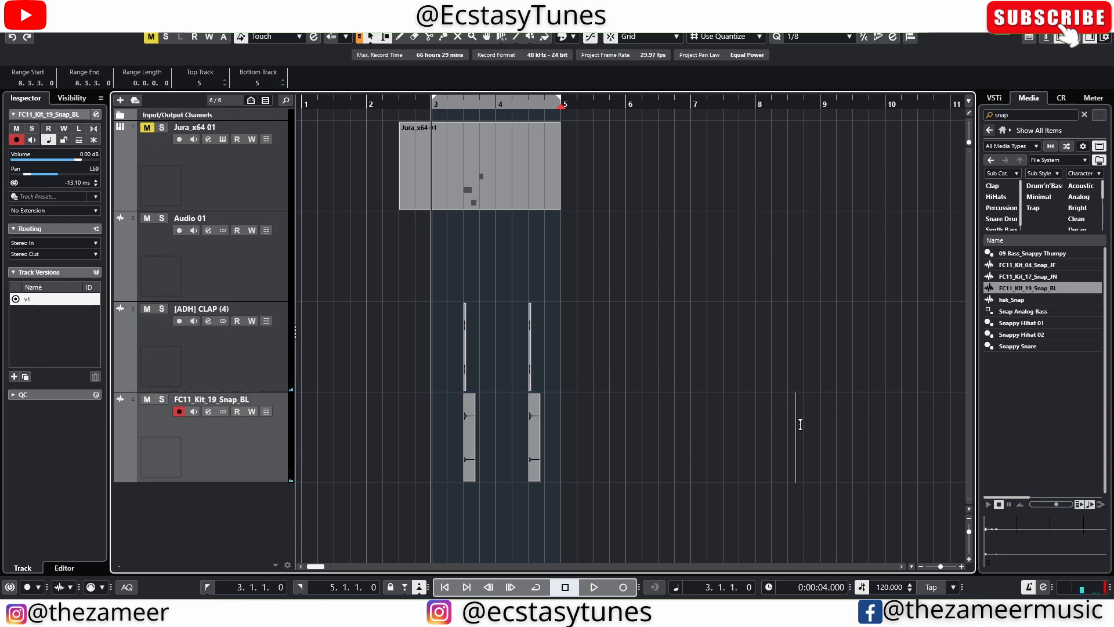
- Show the [ADH] CLAP (4) track's volume automation with Read and Write enabled, and record fader moves during playback from bar 3
{"action": "left_click", "coordinate": [569, 261]}
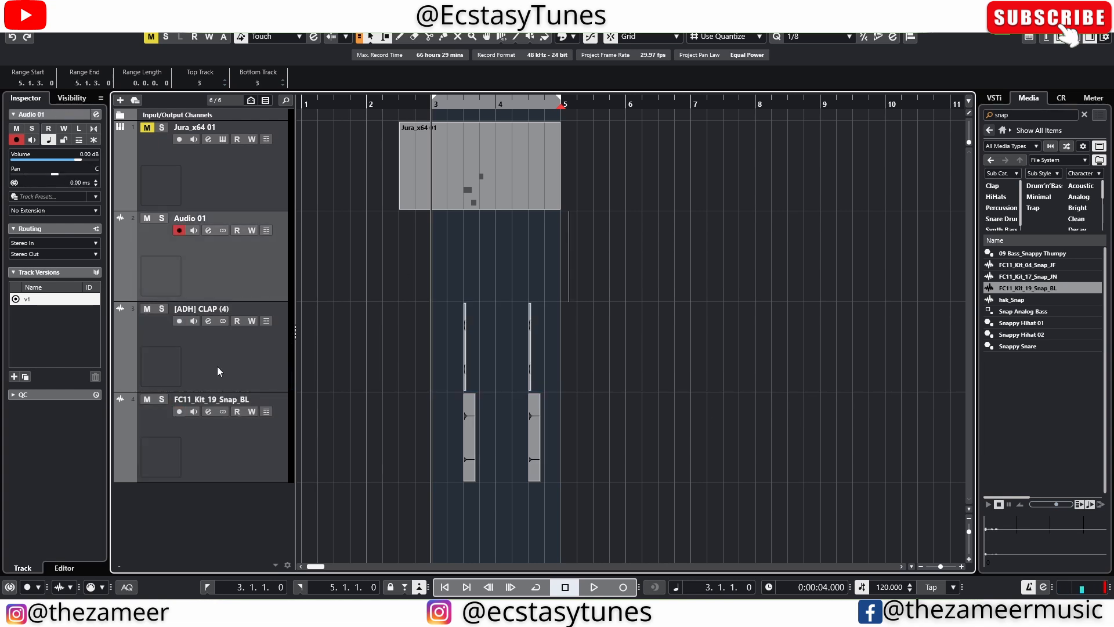
{"action": "left_click", "coordinate": [219, 371]}
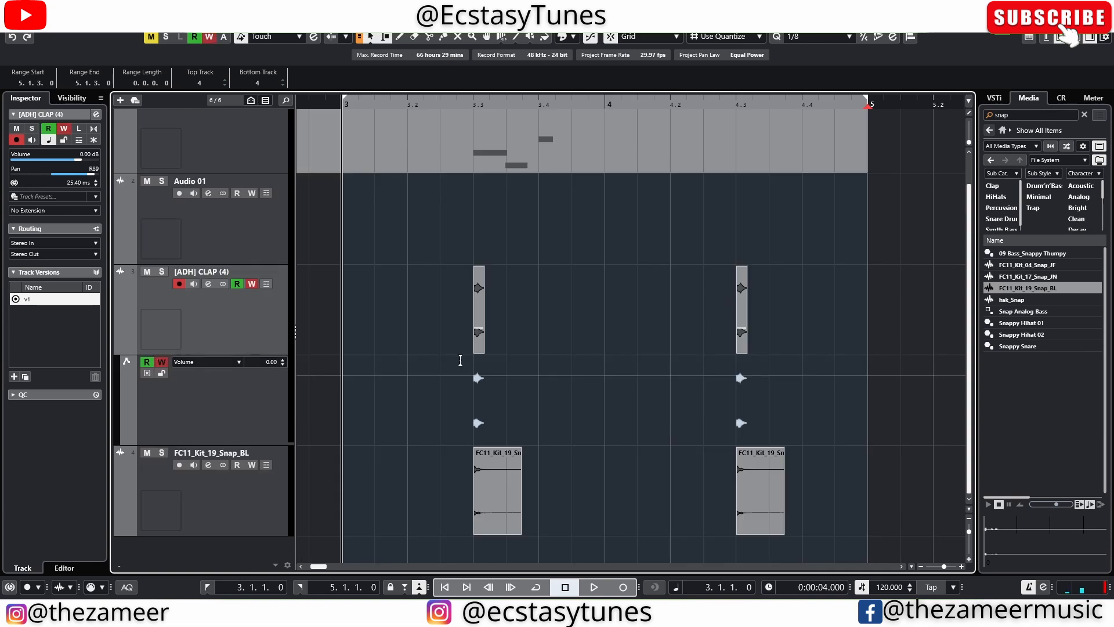
{"action": "key", "text": "space"}
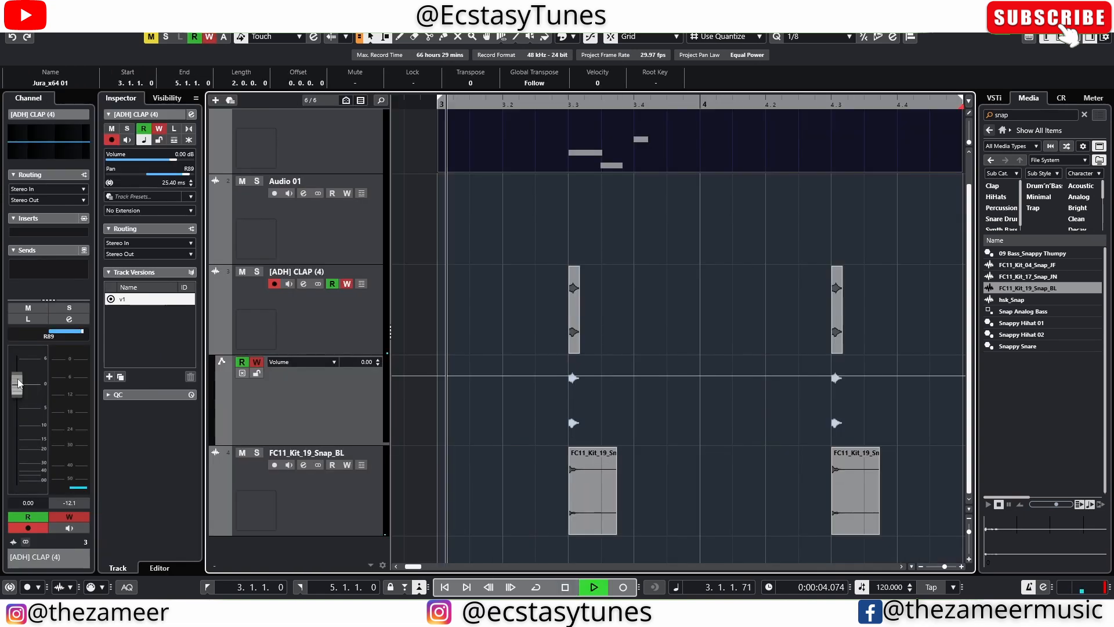
{"action": "left_click_drag", "start_coordinate": [18, 385], "coordinate": [134, 402]}
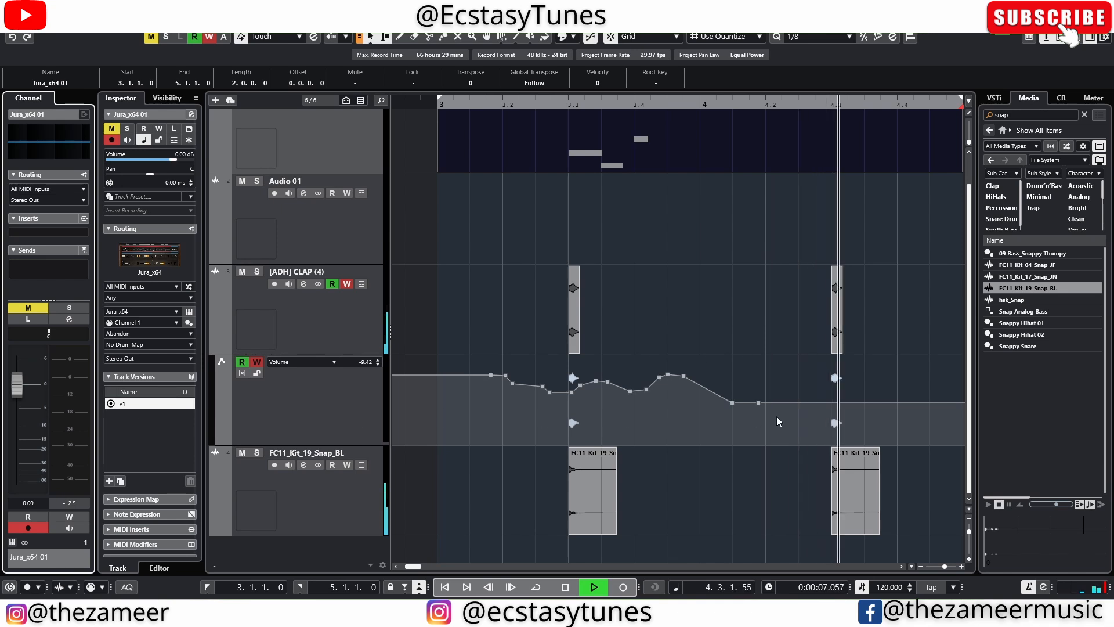
{"action": "key", "text": "space"}
- Point out the clap's recorded volume automation by selecting from 3.1.3.0 to 4.2.1.0 and its point at 4.1.3.0
{"action": "left_click_drag", "start_coordinate": [474, 368], "coordinate": [762, 377]}
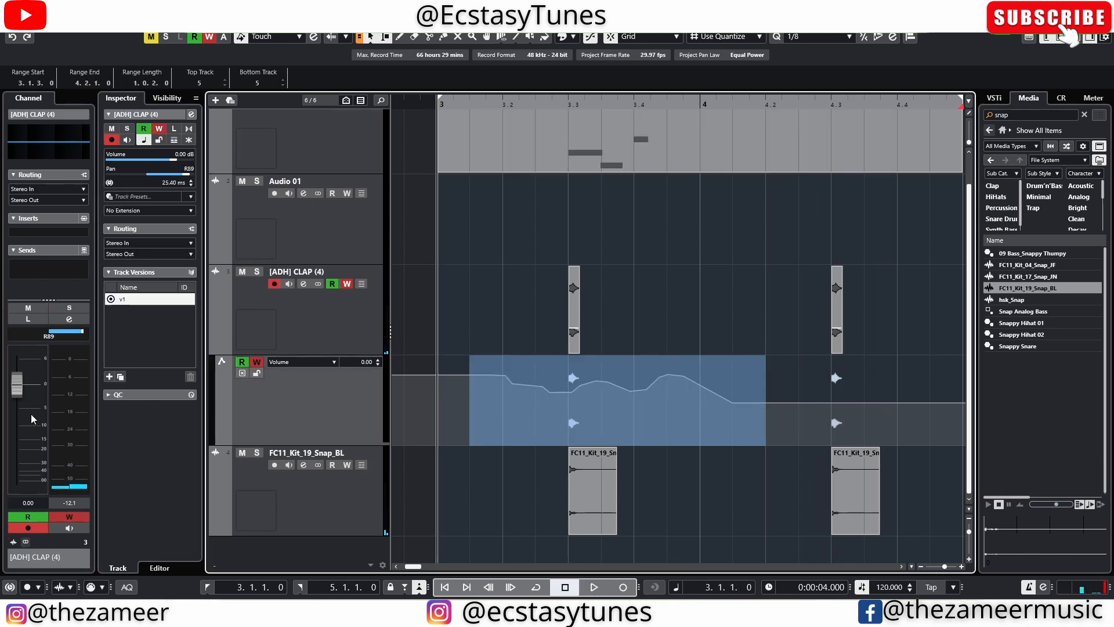
{"action": "left_click", "coordinate": [639, 390]}
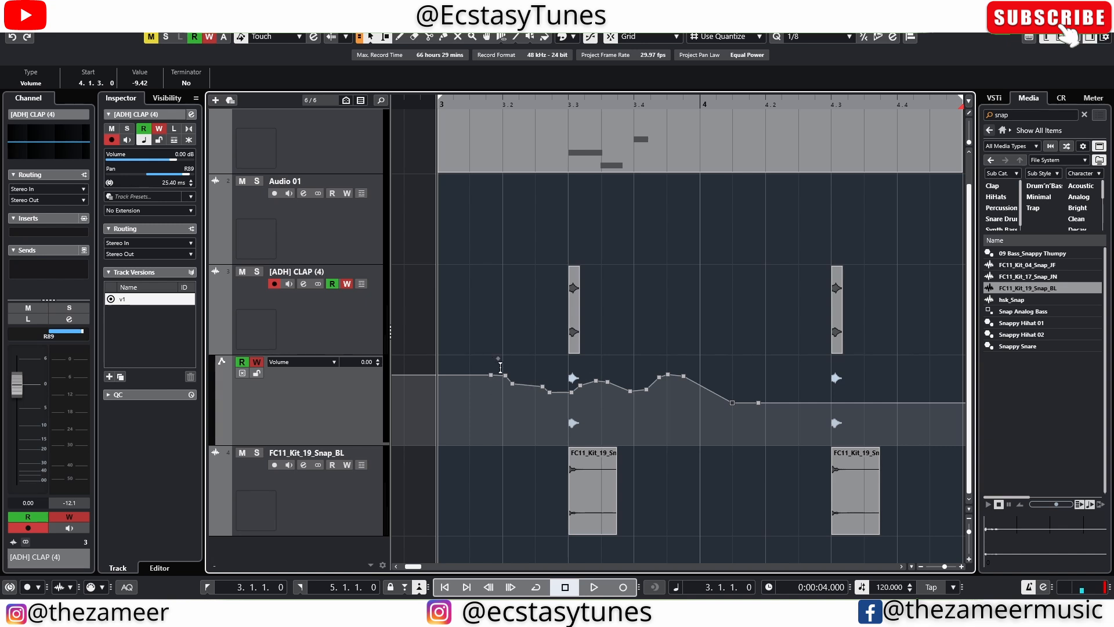
{"action": "left_click_drag", "start_coordinate": [500, 367], "coordinate": [482, 375]}
{"action": "left_click", "coordinate": [767, 383]}
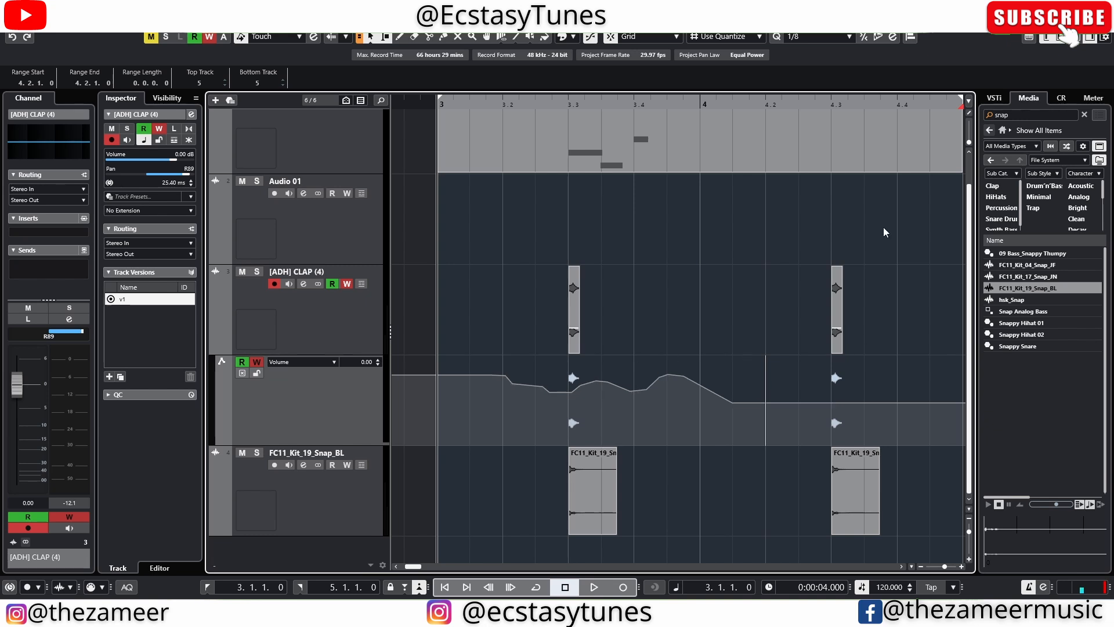
- Add volume automation points on the clap track near the end of bar 4, with the last at 4.4.3.0 set to -9.51
{"action": "scroll", "coordinate": [639, 323], "scroll_direction": "down", "scroll_amount": 5}
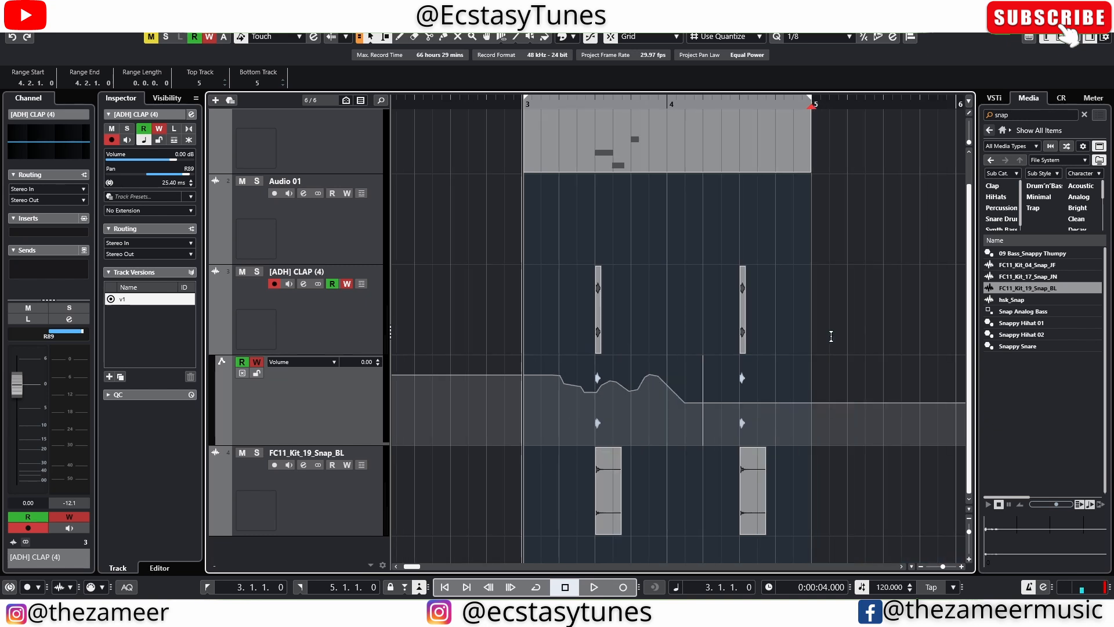
{"action": "scroll", "coordinate": [680, 388], "scroll_direction": "up", "scroll_amount": 3}
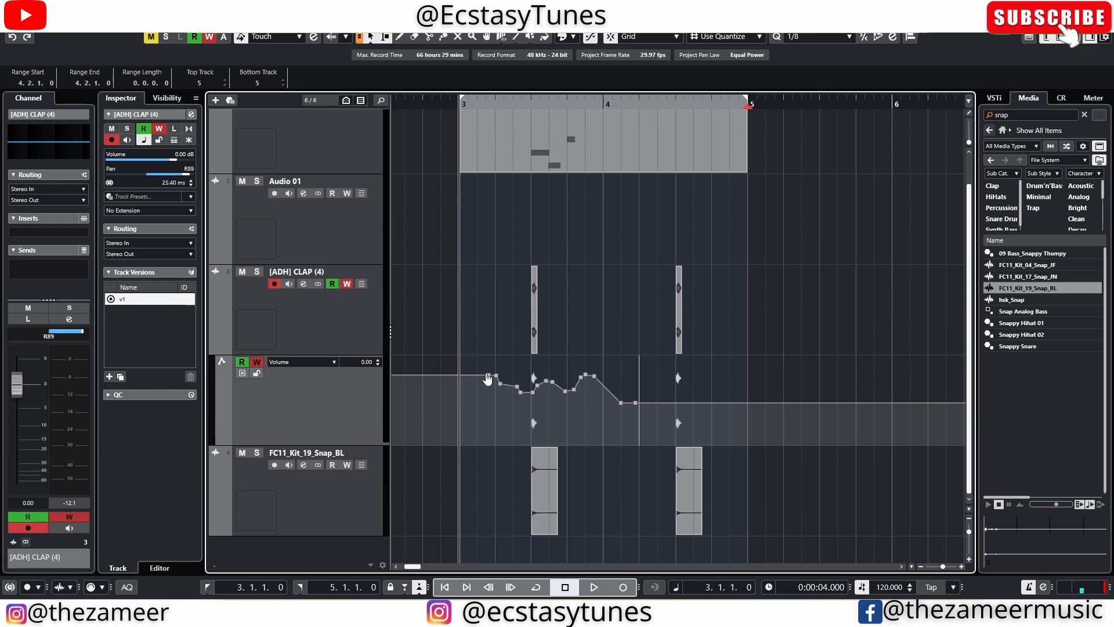
{"action": "left_click", "coordinate": [716, 402]}
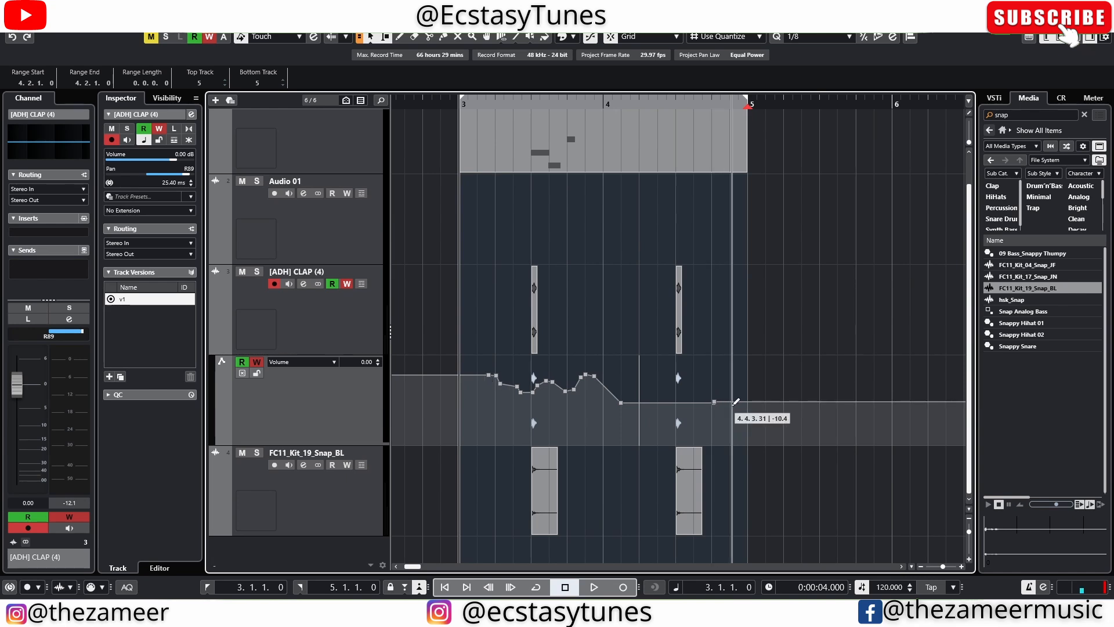
{"action": "scroll", "coordinate": [719, 402], "scroll_direction": "up", "scroll_amount": 4}
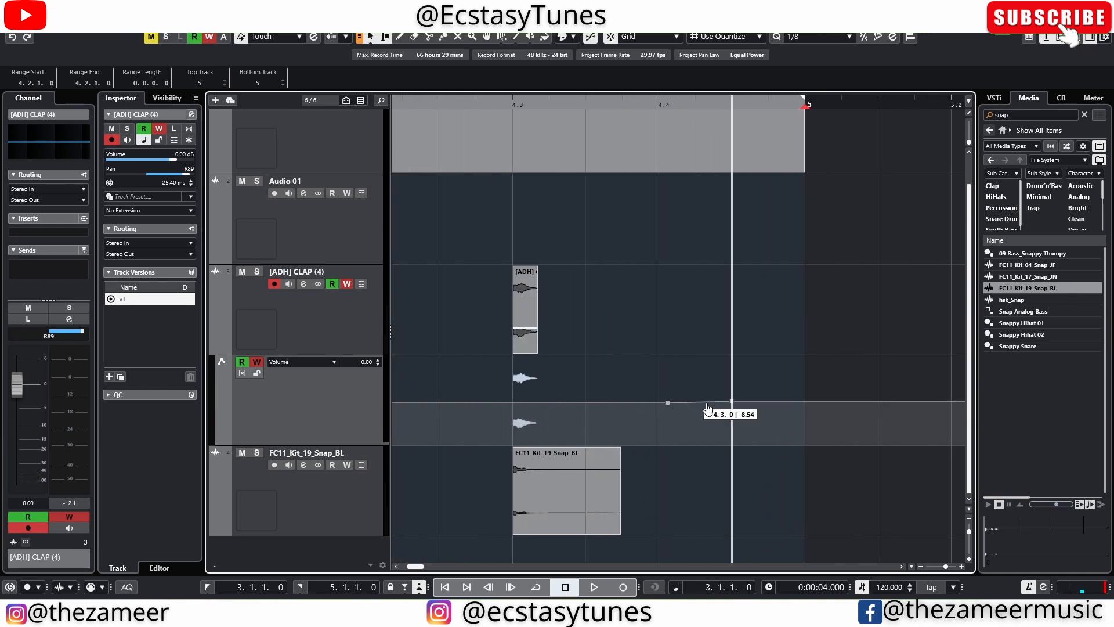
{"action": "left_click", "coordinate": [732, 403]}
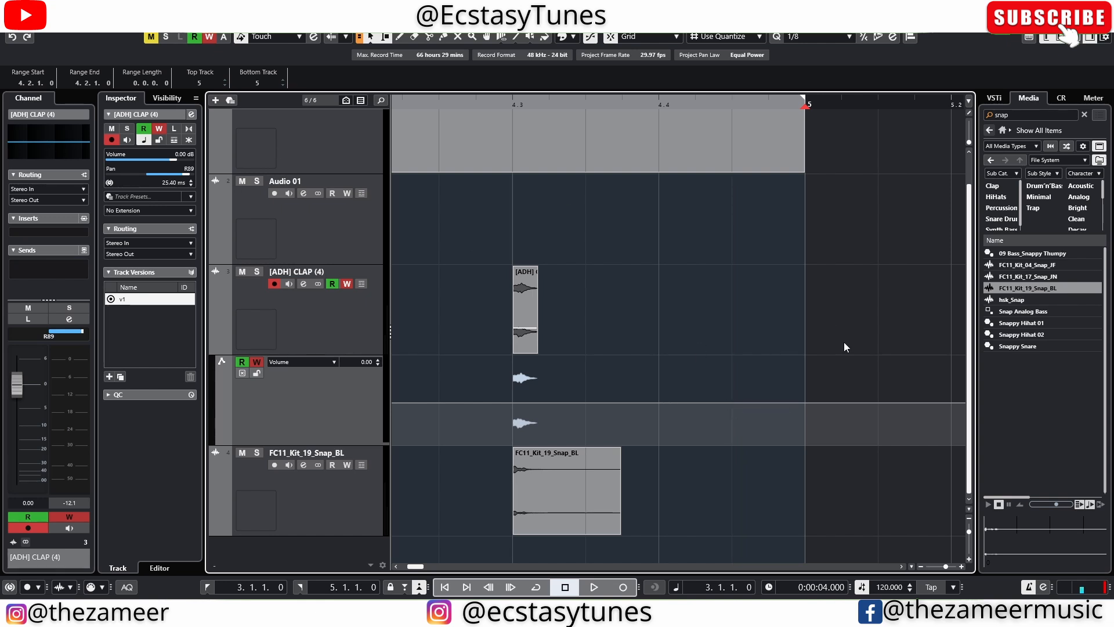
{"action": "scroll", "coordinate": [811, 380], "scroll_direction": "down", "scroll_amount": 4}
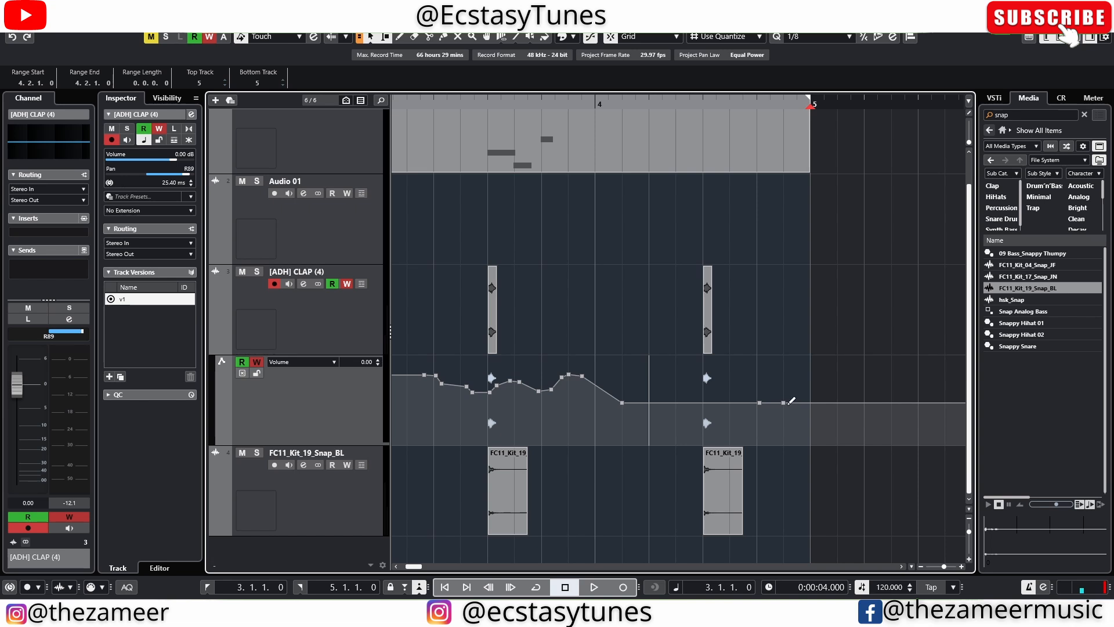
{"action": "left_click", "coordinate": [833, 322]}
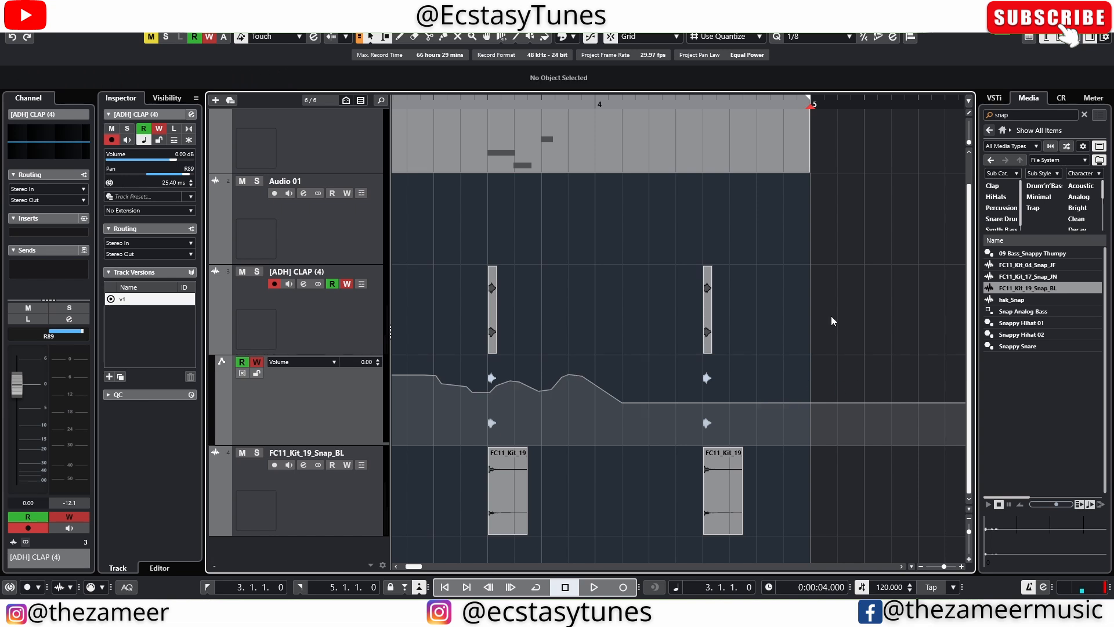
{"action": "left_click", "coordinate": [785, 405]}
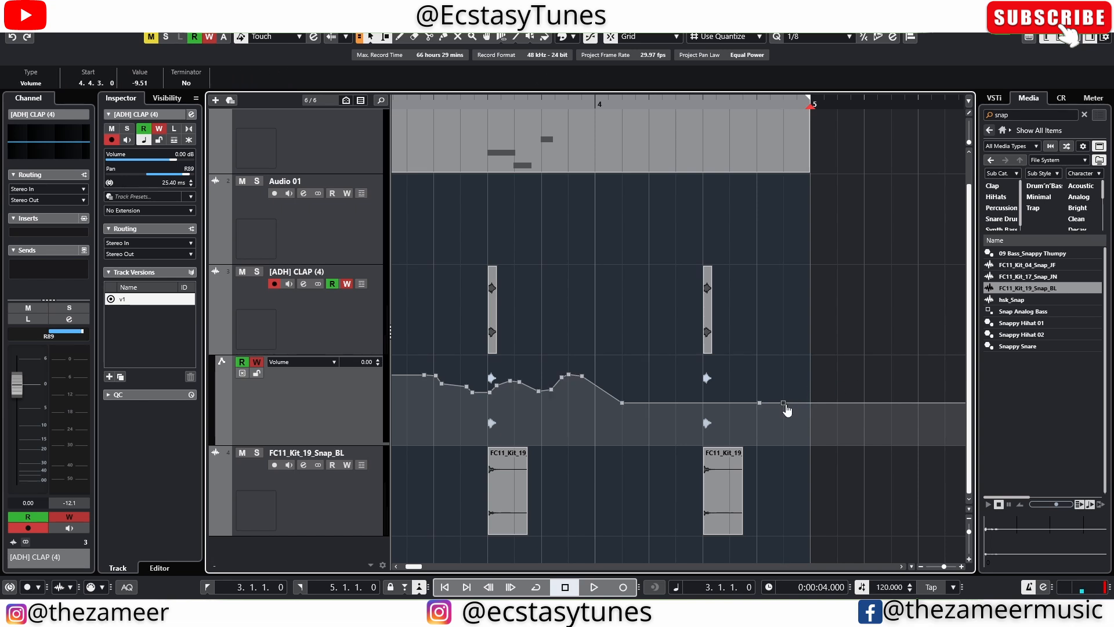
- Set the clap's volume automation point at 4.4.3.0 to 0.00
{"action": "left_click", "coordinate": [138, 83]}
{"action": "type", "text": "0"}
{"action": "key", "text": "Return"}
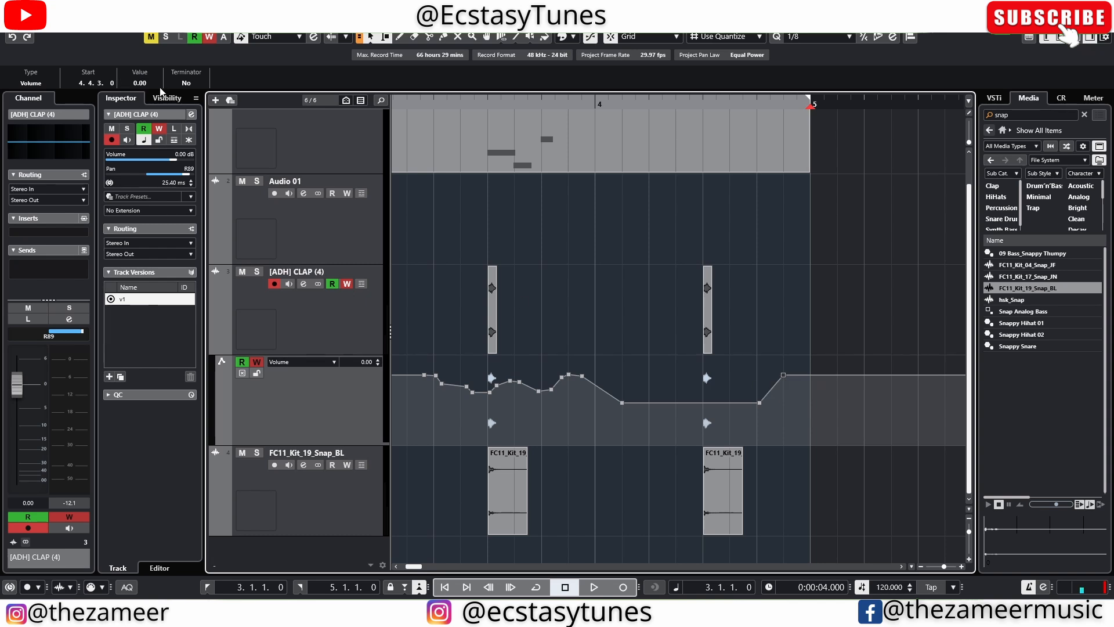
{"action": "scroll", "coordinate": [870, 342], "scroll_direction": "down", "scroll_amount": 2, "text": "ctrl"}
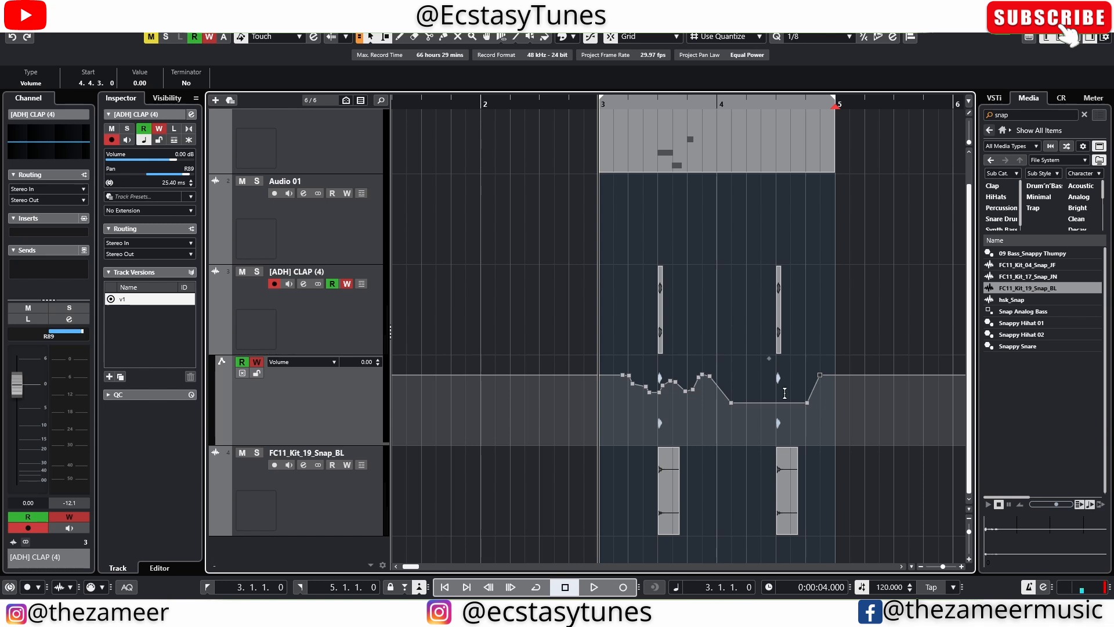
- Clear the volume automation points on the [ADH] CLAP (4) track between bars 3 and 5
{"action": "key", "text": "Delete"}
{"action": "left_click_drag", "start_coordinate": [613, 377], "coordinate": [824, 377]}
{"action": "key", "text": "Delete"}
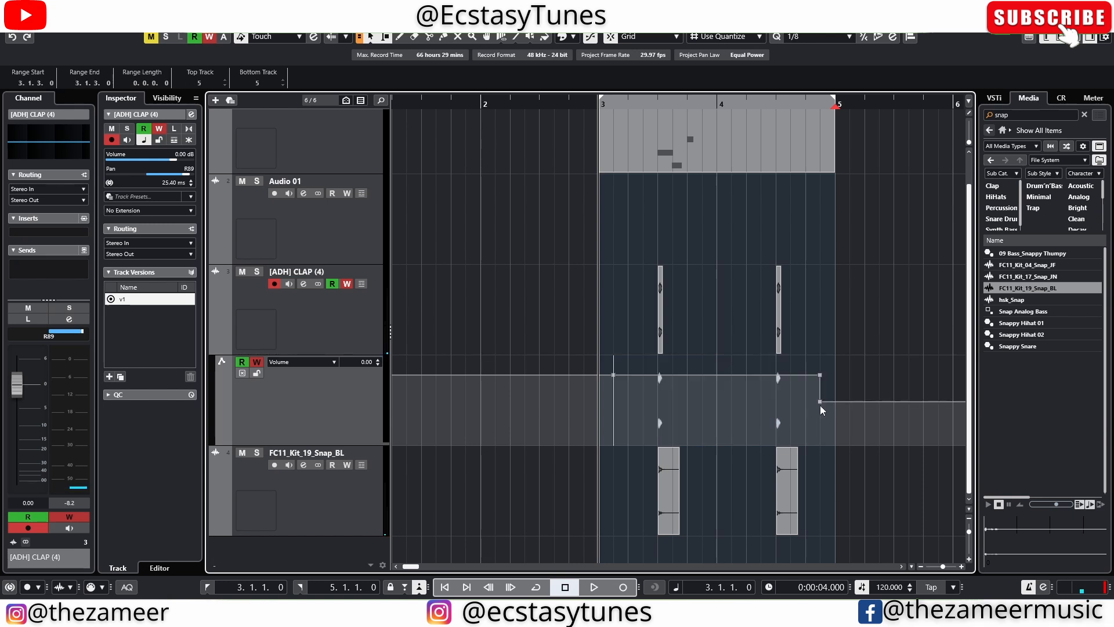
{"action": "left_click_drag", "start_coordinate": [603, 377], "coordinate": [834, 392]}
{"action": "key", "text": "Delete"}
{"action": "left_click", "coordinate": [614, 388]}
{"action": "left_click", "coordinate": [612, 355]}
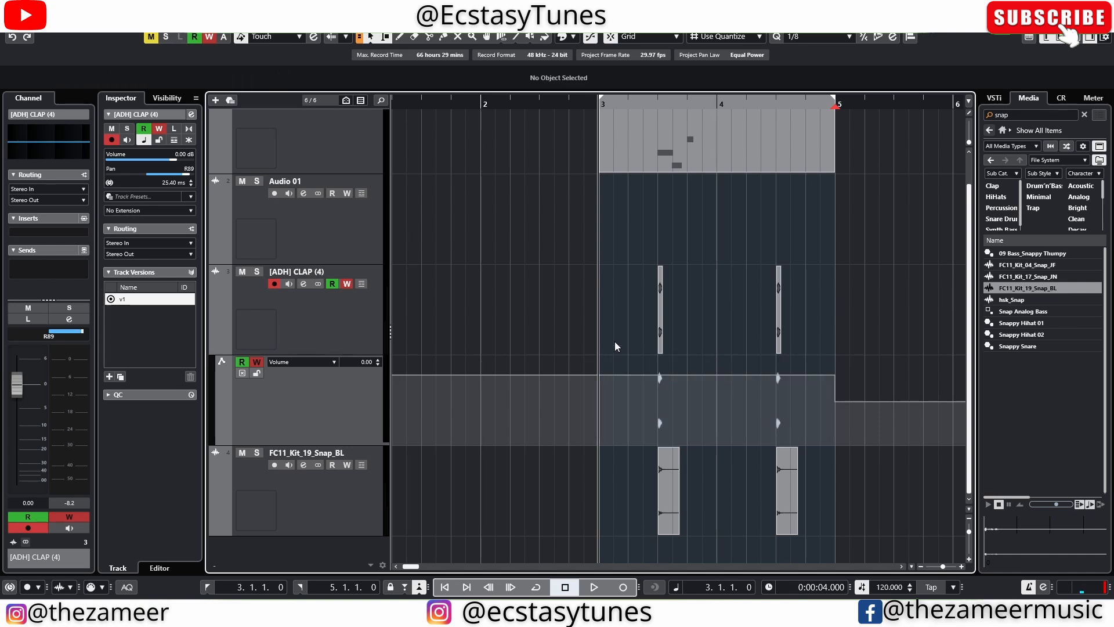
{"action": "left_click", "coordinate": [598, 375]}
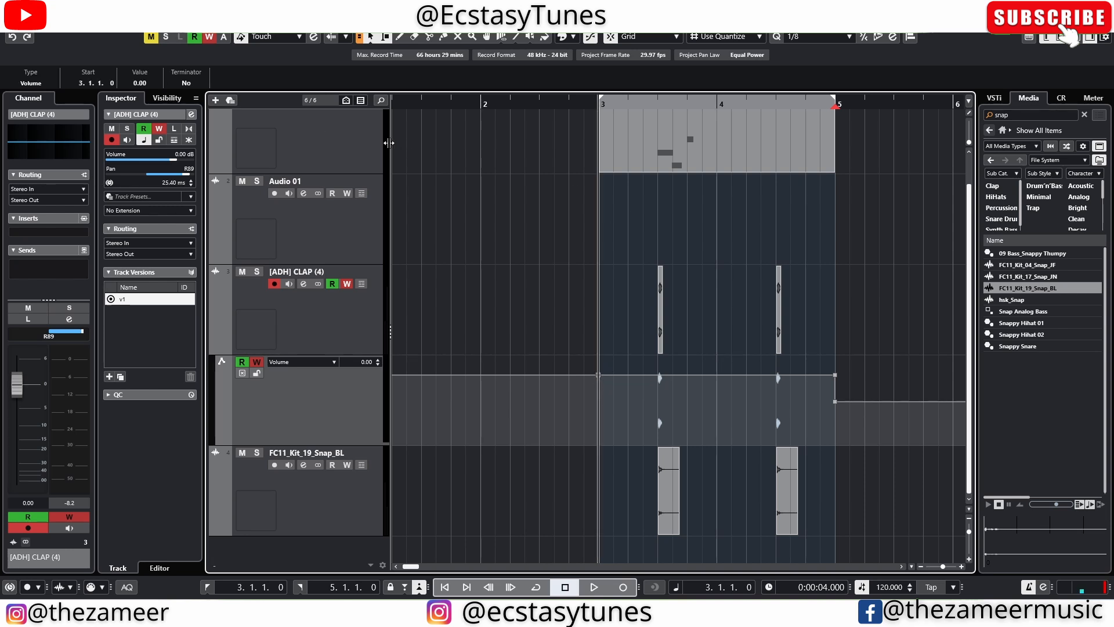
{"action": "left_click", "coordinate": [836, 378]}
- Record new volume fader moves for the clap track during playback from bar 3
{"action": "key", "text": "space"}
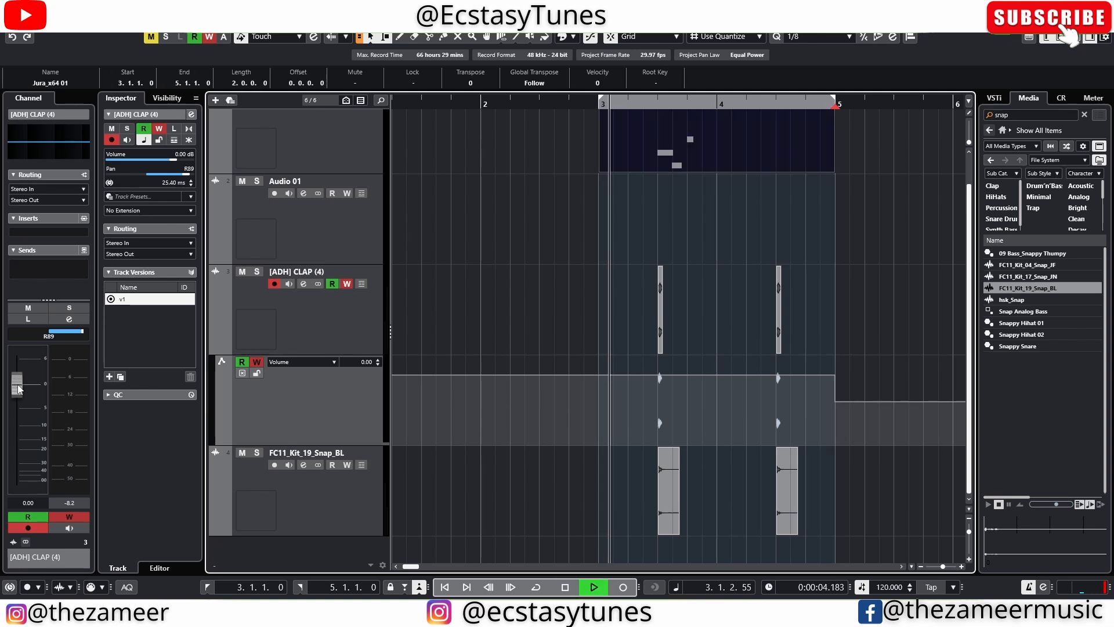
{"action": "mouse_move", "coordinate": [16, 383]}
{"action": "left_mouse_down"}
{"action": "mouse_move", "coordinate": [36, 410]}
{"action": "mouse_move", "coordinate": [77, 401]}
{"action": "mouse_move", "coordinate": [109, 420]}
{"action": "mouse_move", "coordinate": [115, 456]}
{"action": "left_mouse_up"}
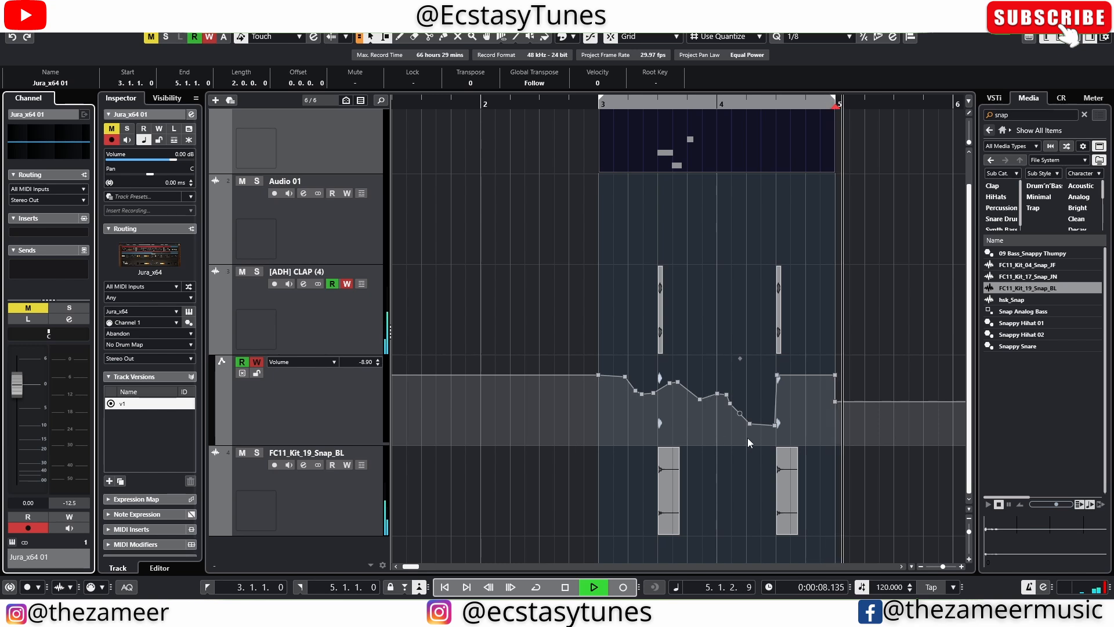
{"action": "key", "text": "space"}
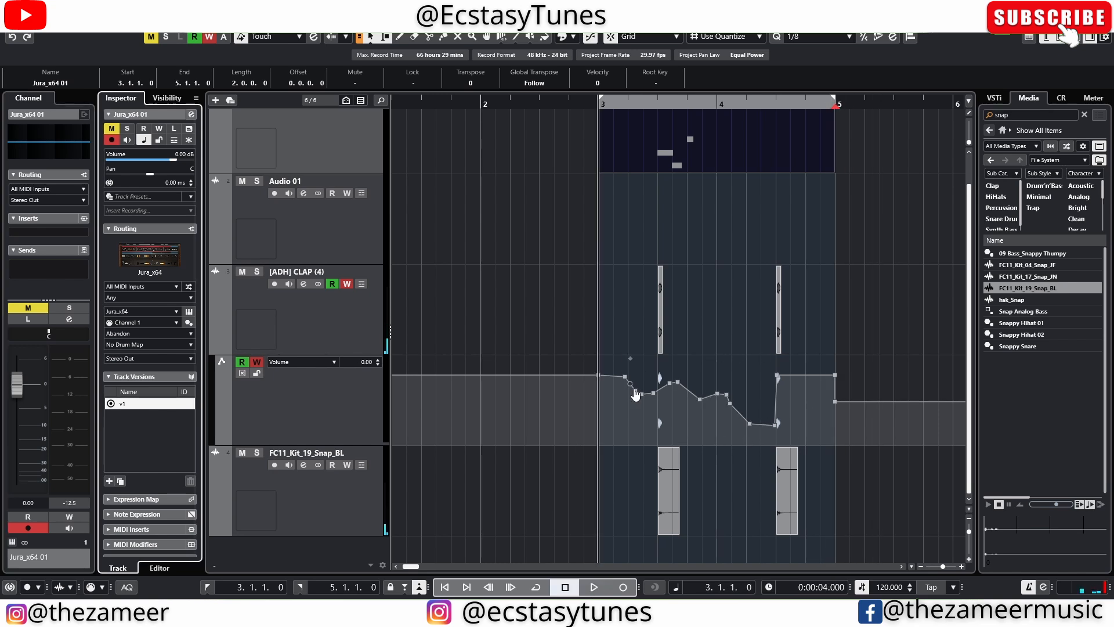
- Point out the clap's newly recorded volume points, from the start of bar 3 to the point at 4.3.1.18
{"action": "left_click", "coordinate": [777, 376]}
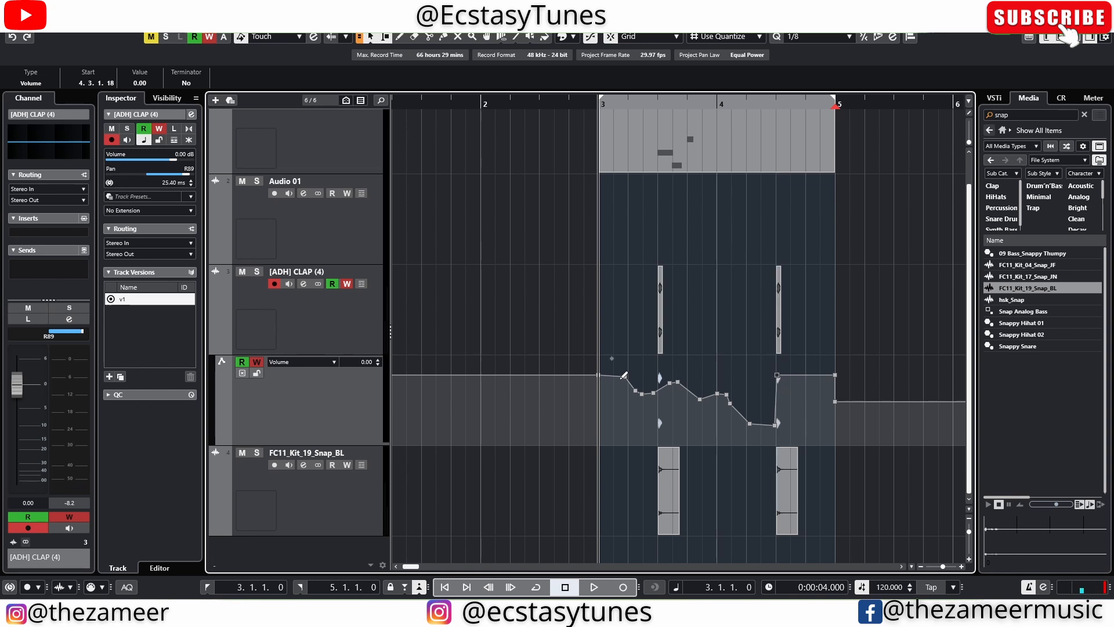
{"action": "left_click", "coordinate": [601, 377]}
{"action": "left_click", "coordinate": [625, 378]}
{"action": "left_click_drag", "start_coordinate": [624, 382], "coordinate": [661, 390]}
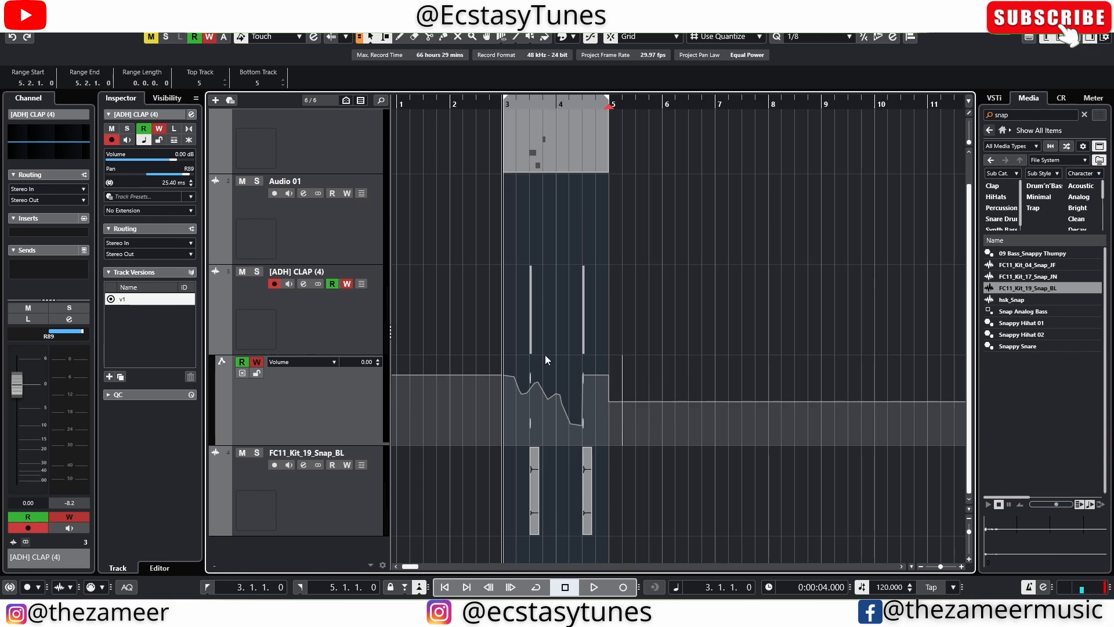
- Show the FC11_Kit_19_Snap_BL track's volume automation with Read and Write enabled, and record fader moves during playback from bar 3
{"action": "left_click", "coordinate": [344, 512]}
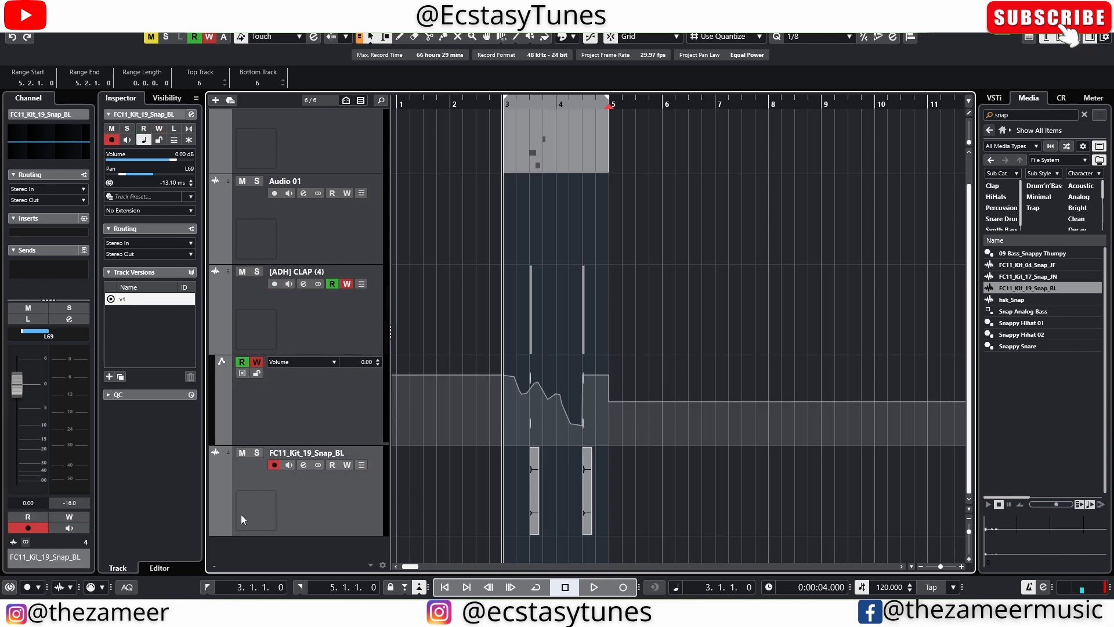
{"action": "left_click", "coordinate": [214, 530]}
{"action": "scroll", "coordinate": [265, 499], "scroll_direction": "down", "scroll_amount": 2}
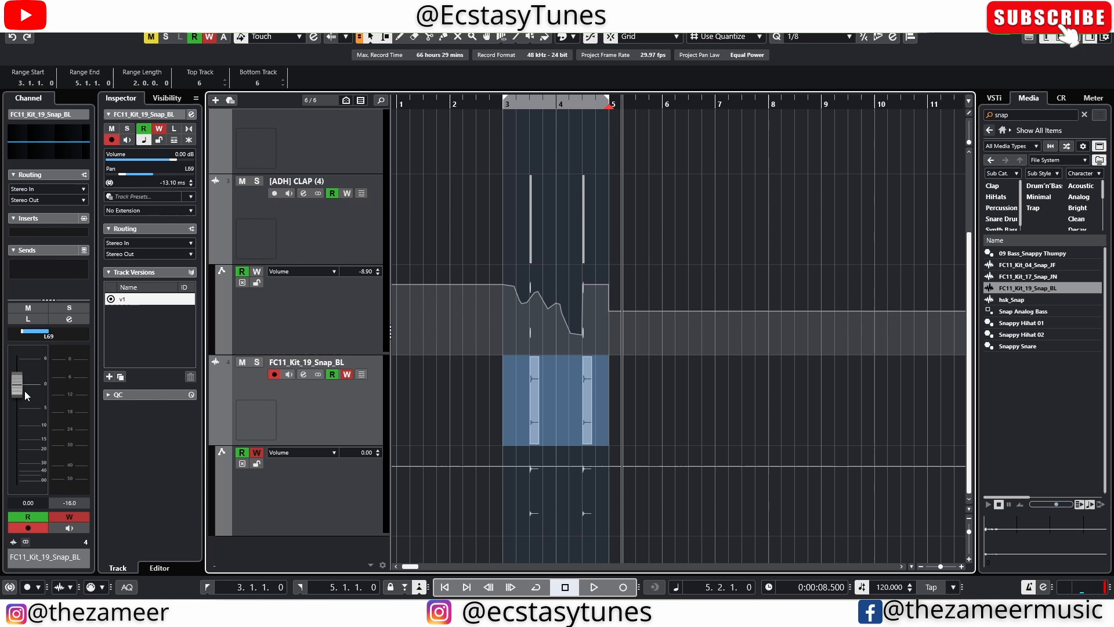
{"action": "key", "text": "space"}
{"action": "mouse_move", "coordinate": [25, 396]}
{"action": "left_mouse_down"}
{"action": "mouse_move", "coordinate": [27, 409]}
{"action": "mouse_move", "coordinate": [82, 407]}
{"action": "mouse_move", "coordinate": [95, 390]}
{"action": "mouse_move", "coordinate": [103, 430]}
{"action": "mouse_move", "coordinate": [102, 393]}
{"action": "mouse_move", "coordinate": [107, 402]}
{"action": "left_mouse_up"}
{"action": "key", "text": "space"}
{"action": "left_click", "coordinate": [742, 419]}
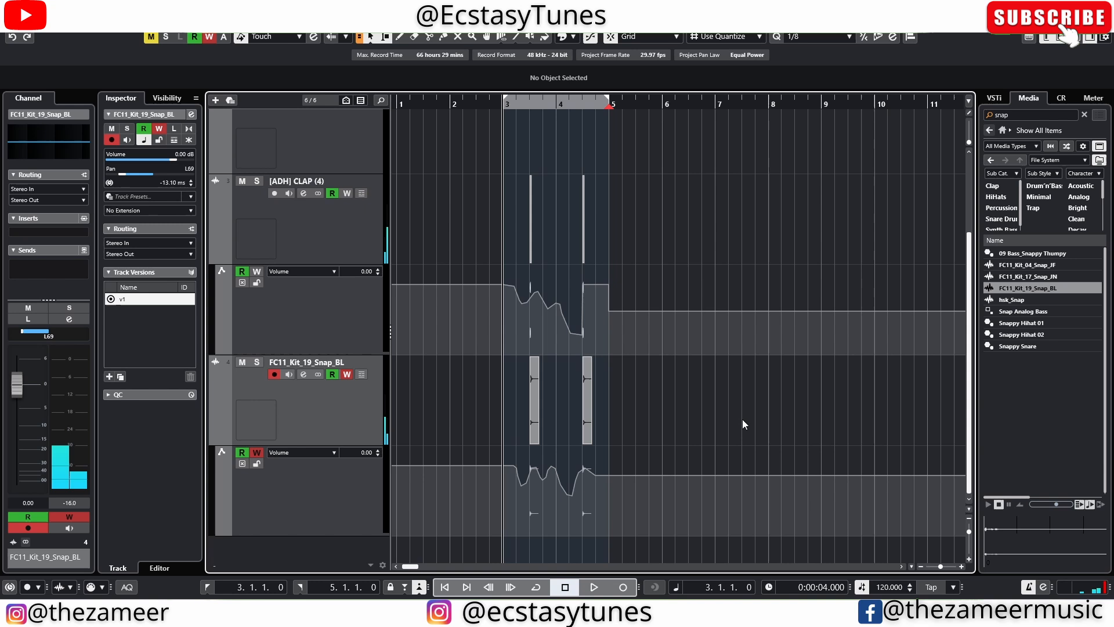
{"action": "left_click", "coordinate": [594, 392]}
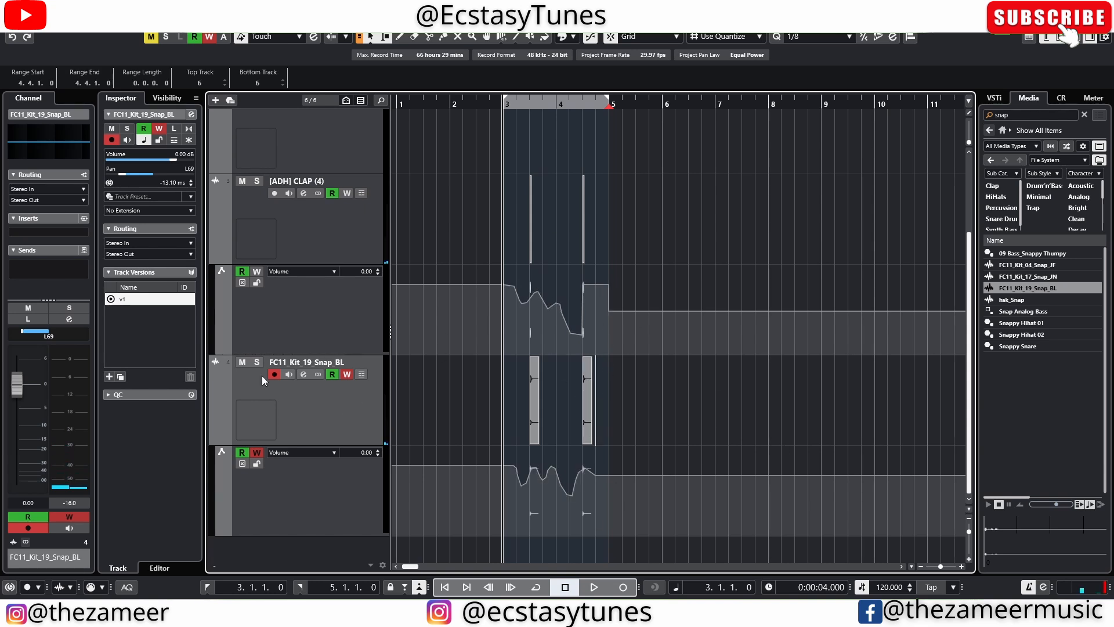
- Hide the volume automation lanes of the clap and snap tracks
{"action": "left_click", "coordinate": [340, 232]}
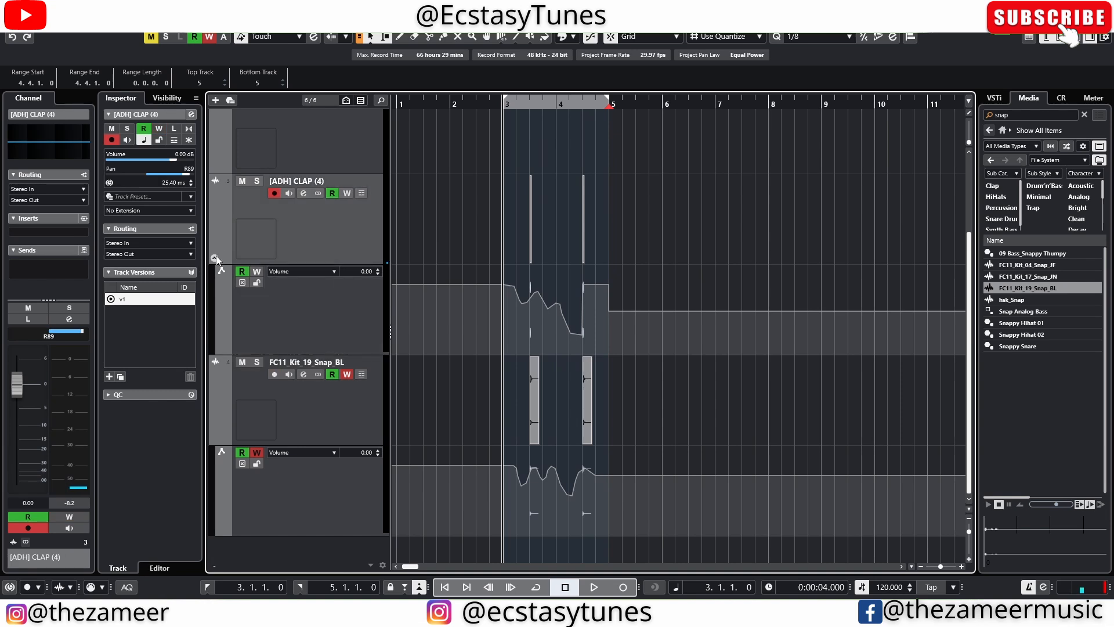
{"action": "left_click", "coordinate": [214, 255]}
{"action": "left_click", "coordinate": [217, 434]}
{"action": "left_click", "coordinate": [214, 441]}
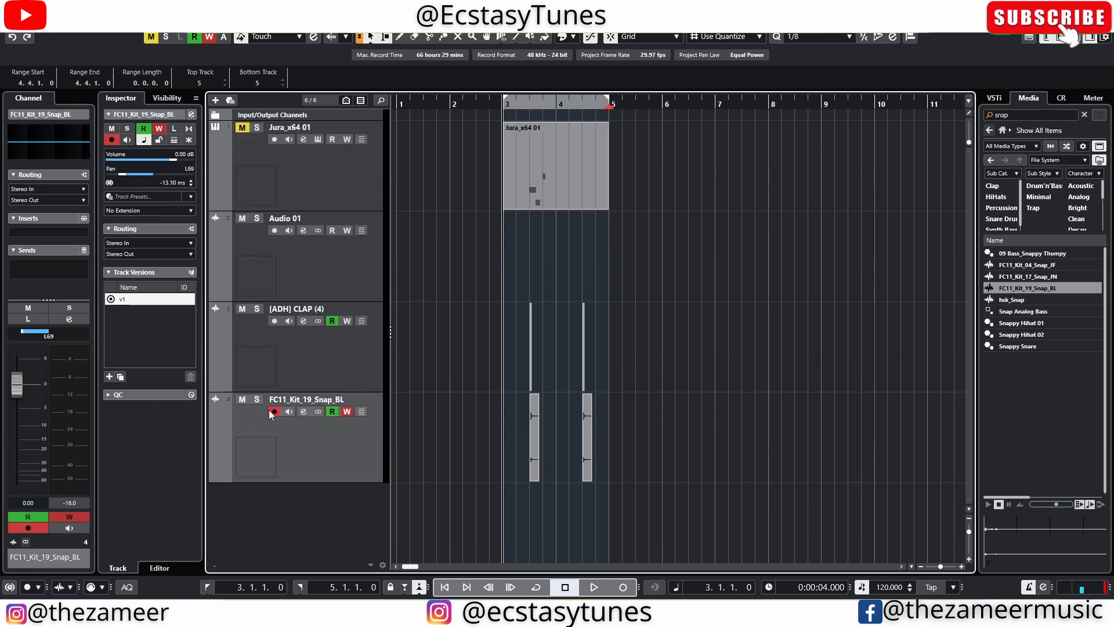
- Turn off automation Write on the snap track and select the clap and snap tracks in turn
{"action": "left_click", "coordinate": [342, 371]}
{"action": "left_click", "coordinate": [350, 467]}
{"action": "left_click", "coordinate": [354, 385]}
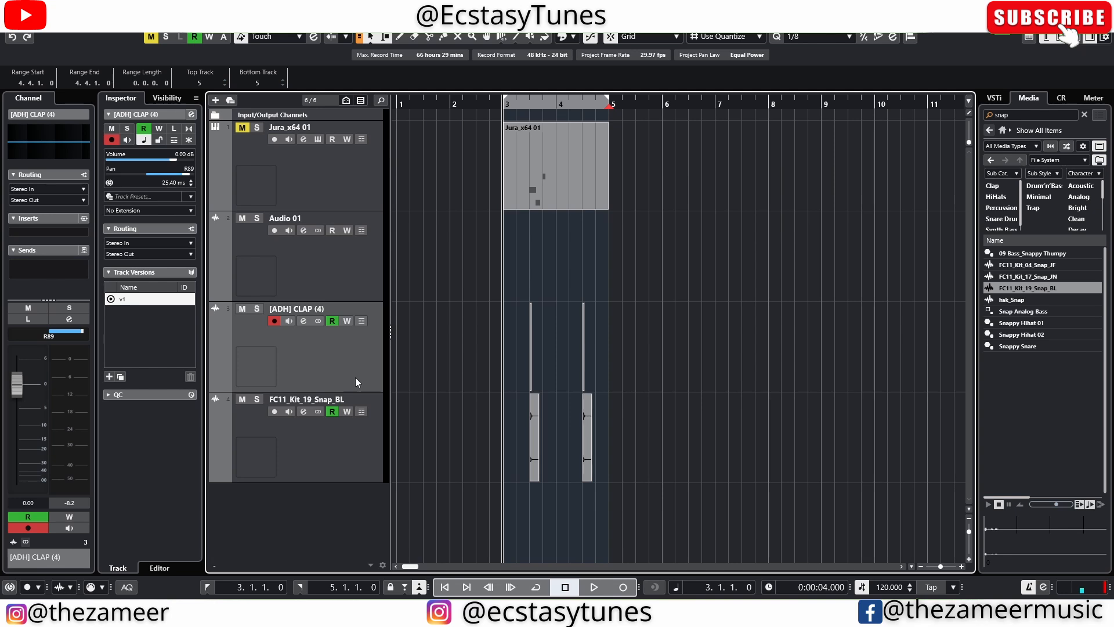
{"action": "left_click", "coordinate": [352, 441]}
{"action": "left_click", "coordinate": [357, 379]}
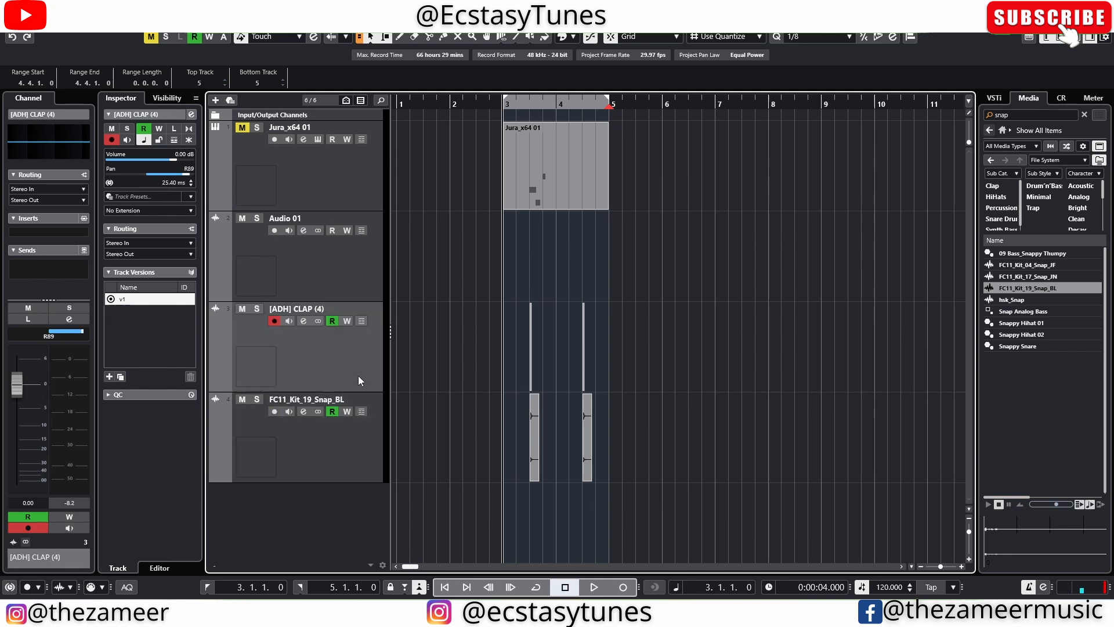
{"action": "left_click", "coordinate": [368, 453]}
- Show the lower zone with the MixConsole below the project
{"action": "left_click", "coordinate": [1062, 38]}
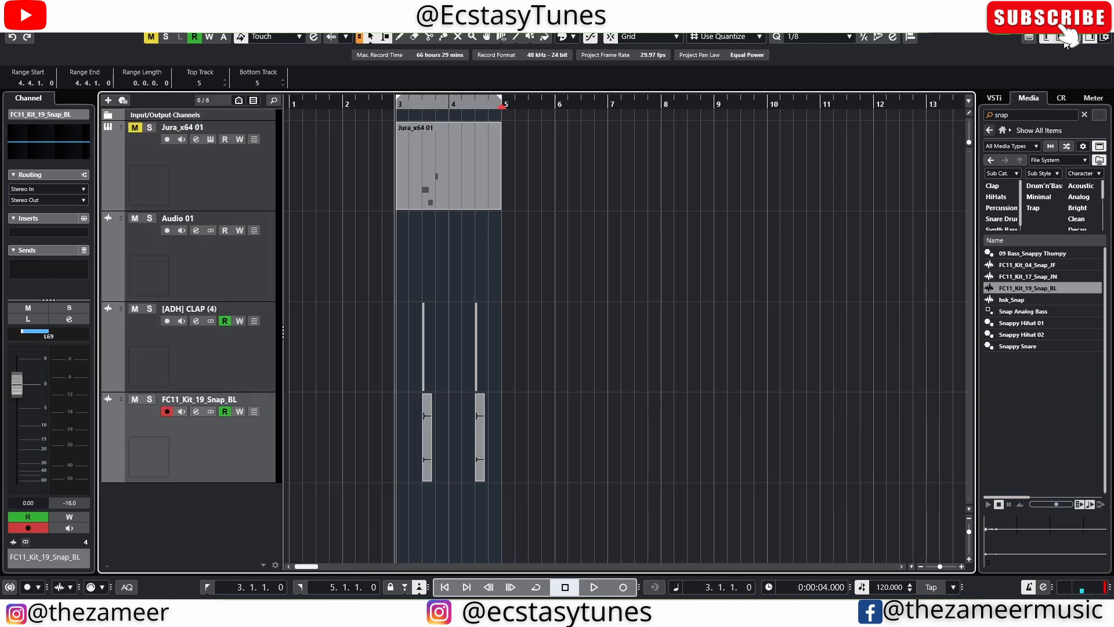
{"action": "left_click", "coordinate": [1061, 38]}
{"action": "left_click", "coordinate": [1075, 39]}
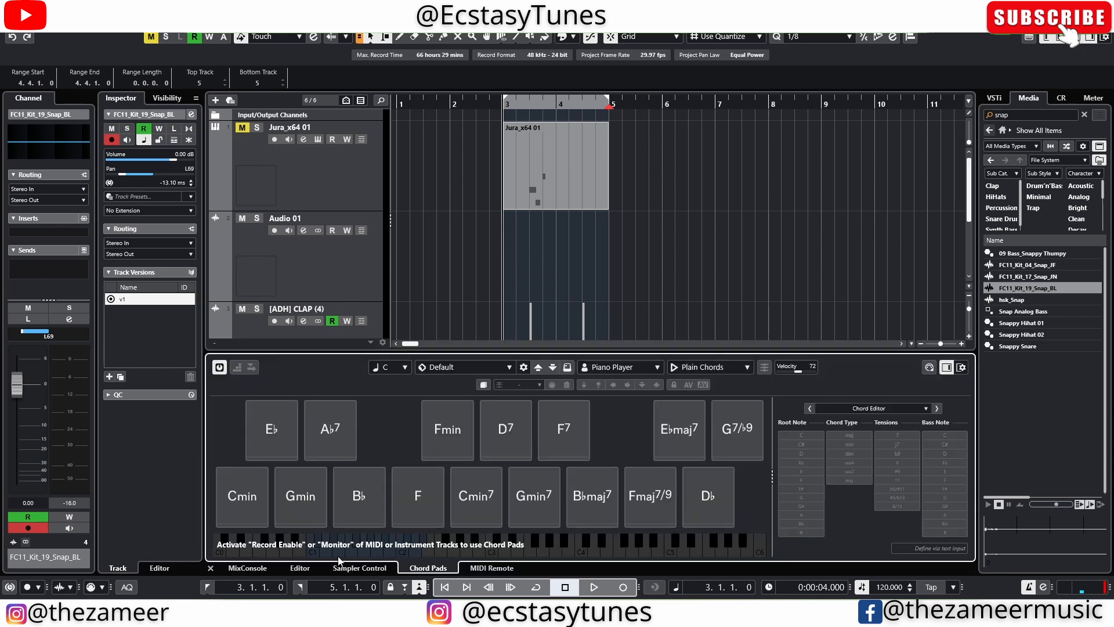
{"action": "left_click", "coordinate": [248, 569]}
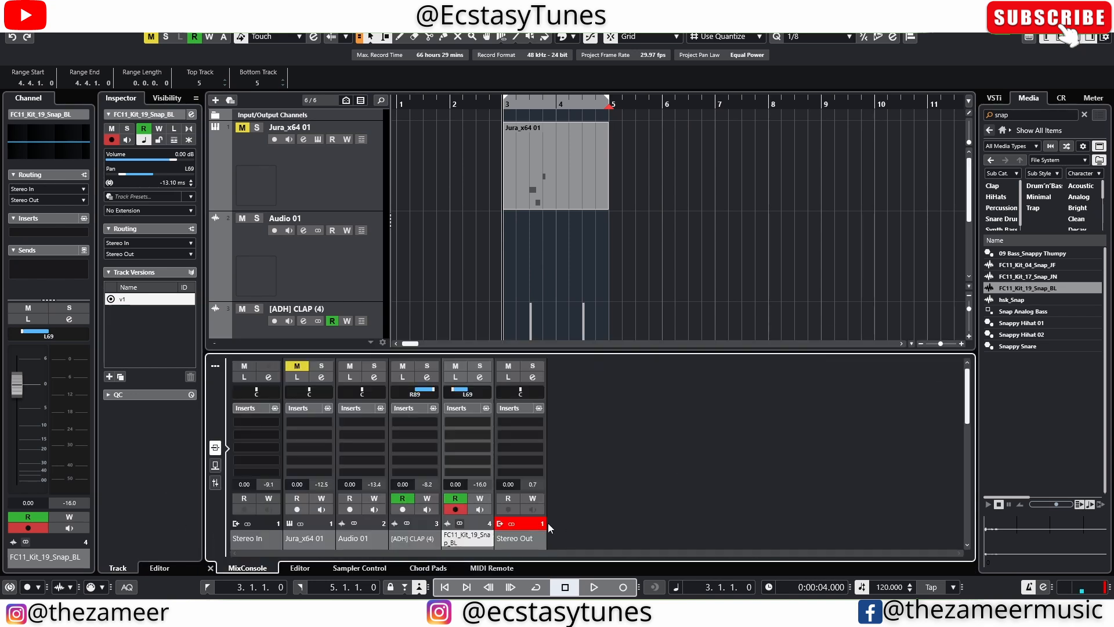
- Select the clap and snap channels together in the MixConsole and add a VCA fader to them
{"action": "left_click", "coordinate": [413, 538]}
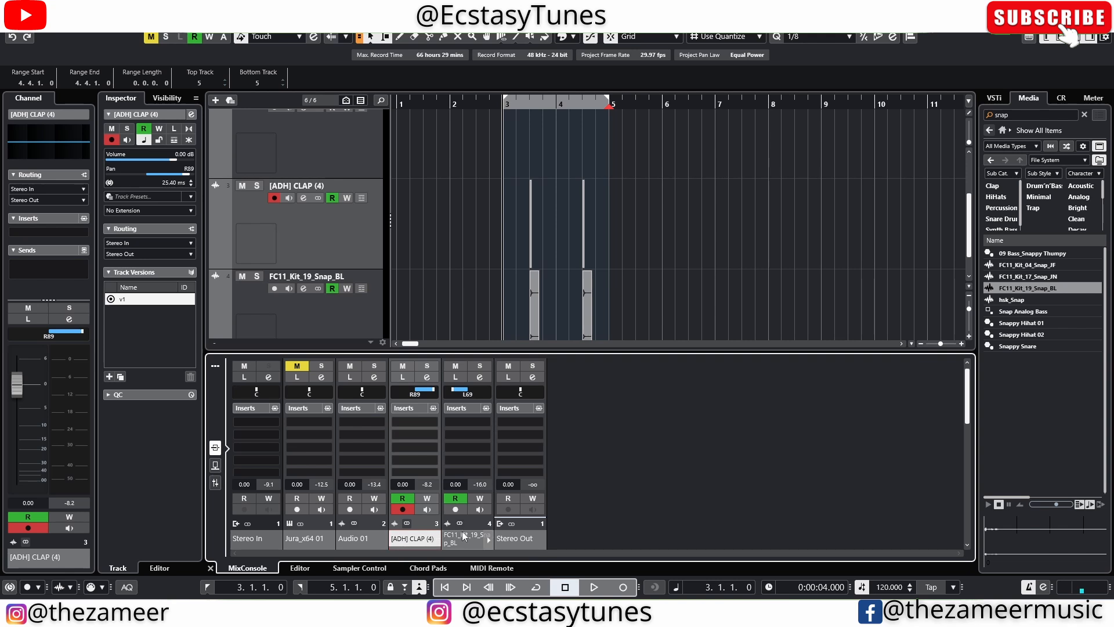
{"action": "left_click", "coordinate": [462, 536]}
{"action": "right_click", "coordinate": [486, 536]}
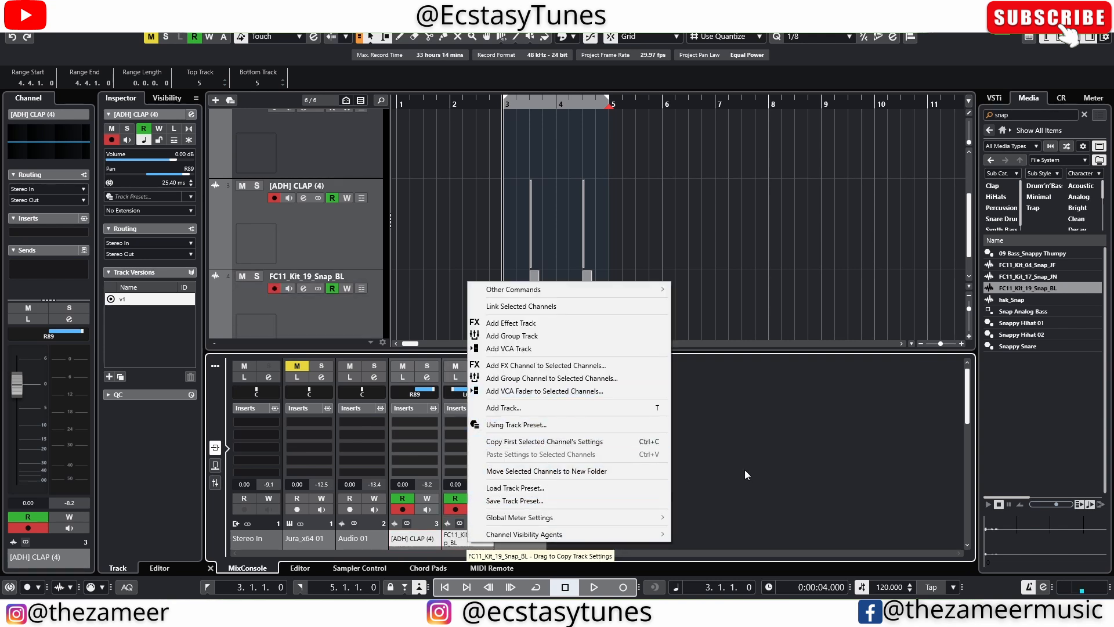
{"action": "left_click", "coordinate": [559, 392]}
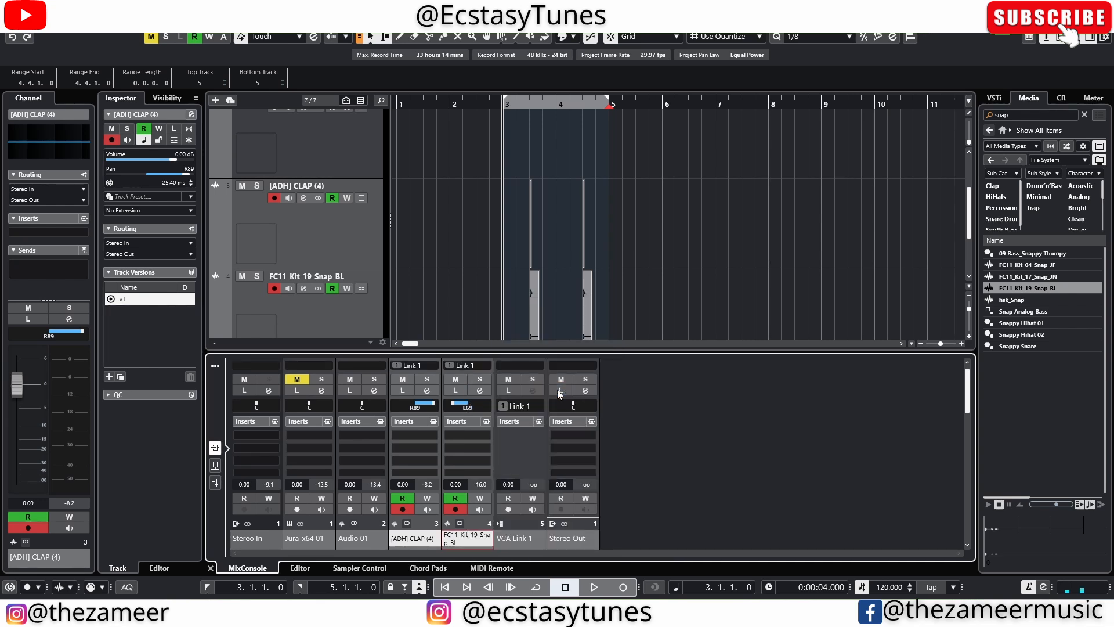
- Display the MixConsole faders and play from bar 3 to watch the clap and snap faders follow their automation
{"action": "left_click", "coordinate": [215, 482]}
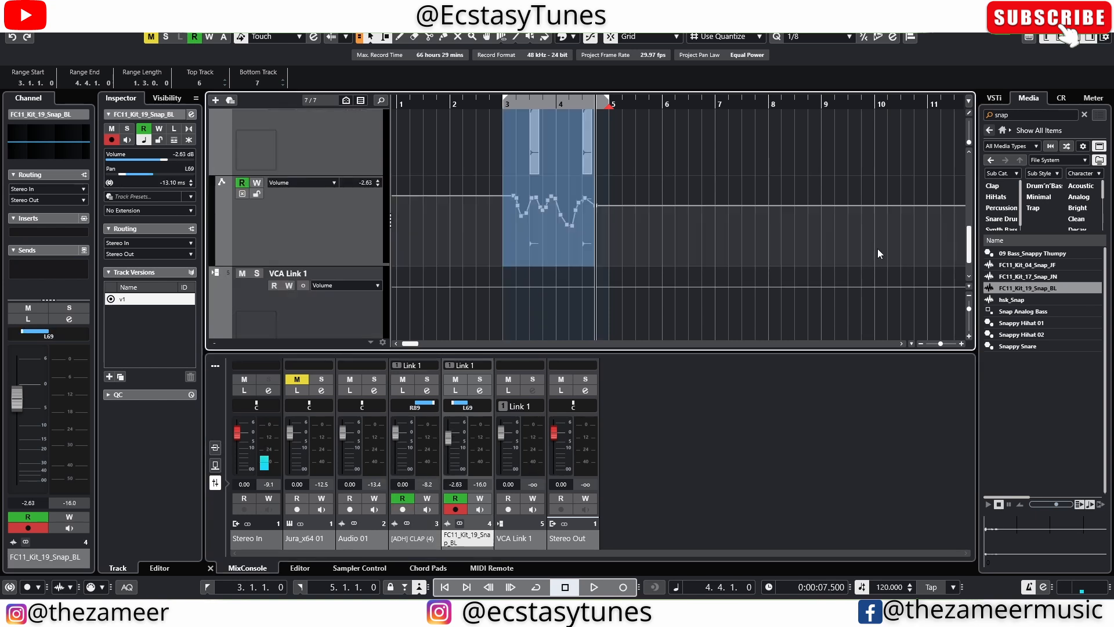
{"action": "key", "text": "space"}
{"action": "left_click_drag", "start_coordinate": [408, 434], "coordinate": [405, 439]}
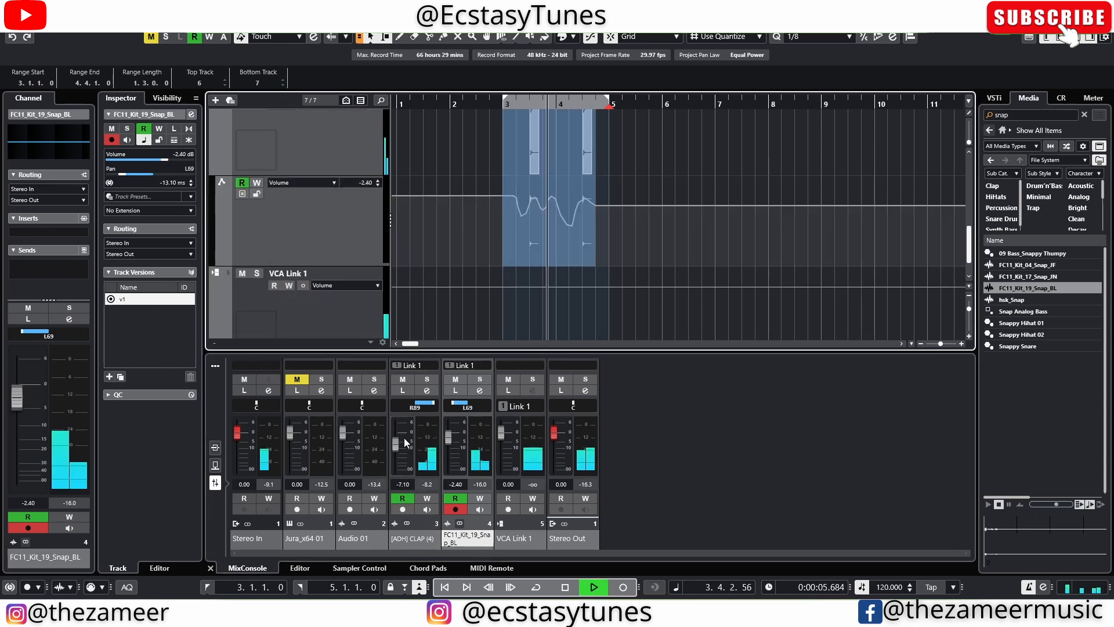
{"action": "key", "text": "space"}
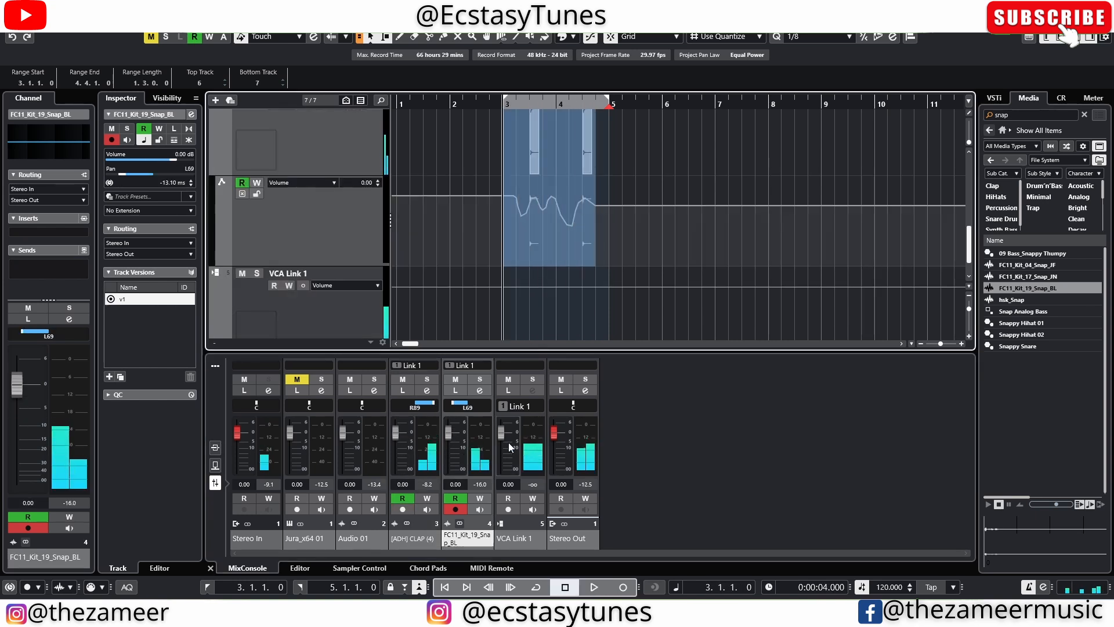
- Lower the VCA Link 1 fader to -11.6 and play from bar 3 with the reduced level
{"action": "left_click_drag", "start_coordinate": [504, 437], "coordinate": [507, 452]}
{"action": "key", "text": "space"}
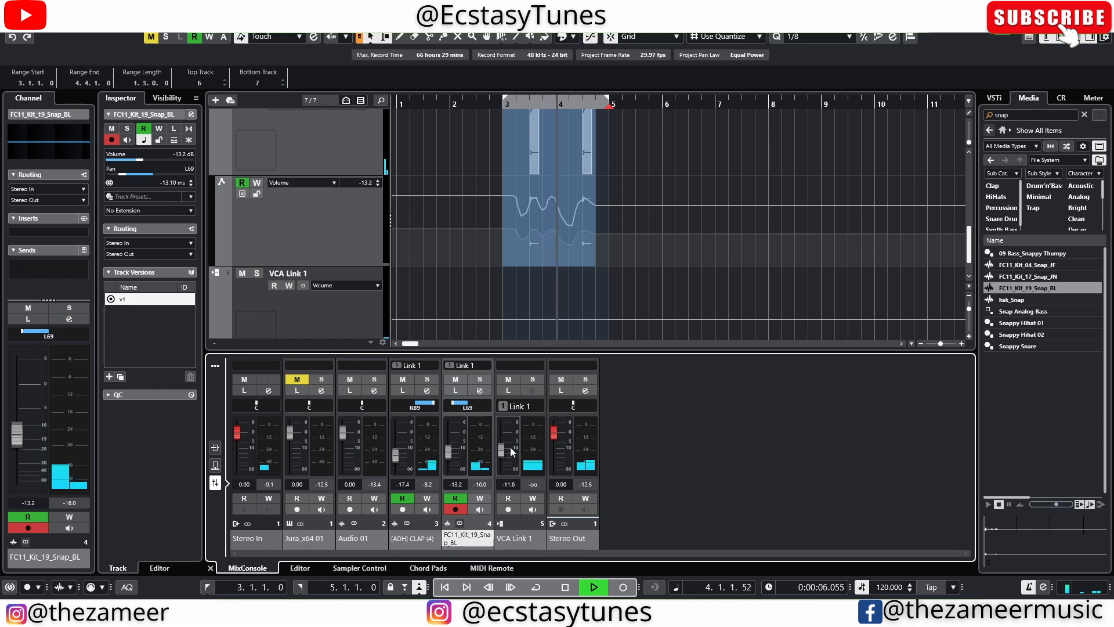
{"action": "key", "text": "space"}
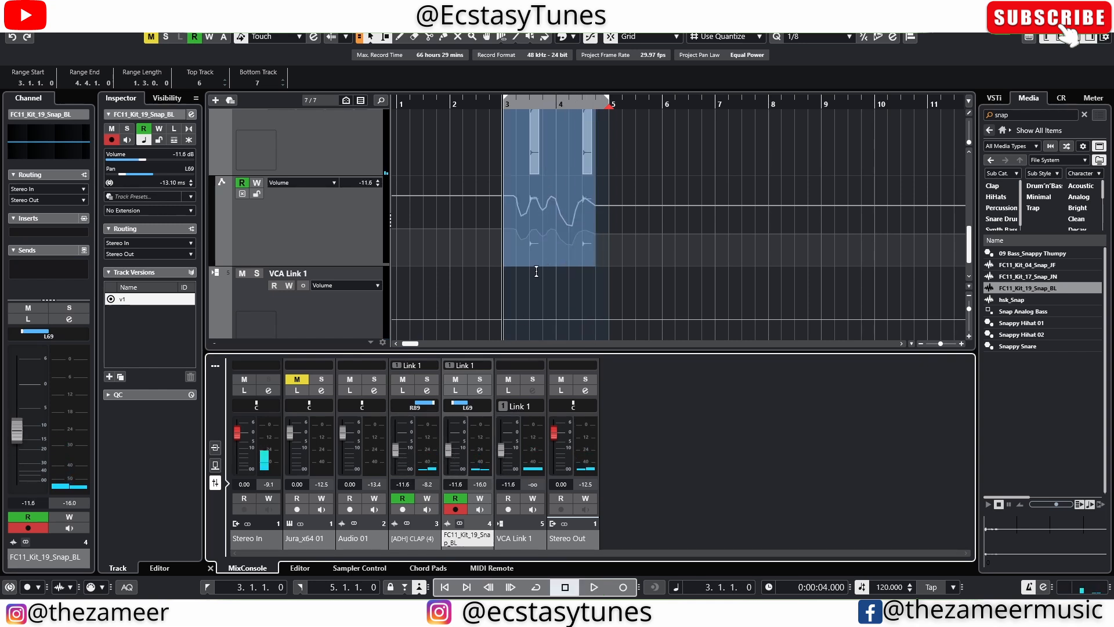
- Compare the recorded and VCA-scaled volume curves on the clap and snap automation lanes, enlarging the snap's lane
{"action": "scroll", "coordinate": [639, 290], "scroll_direction": "up", "scroll_amount": 5}
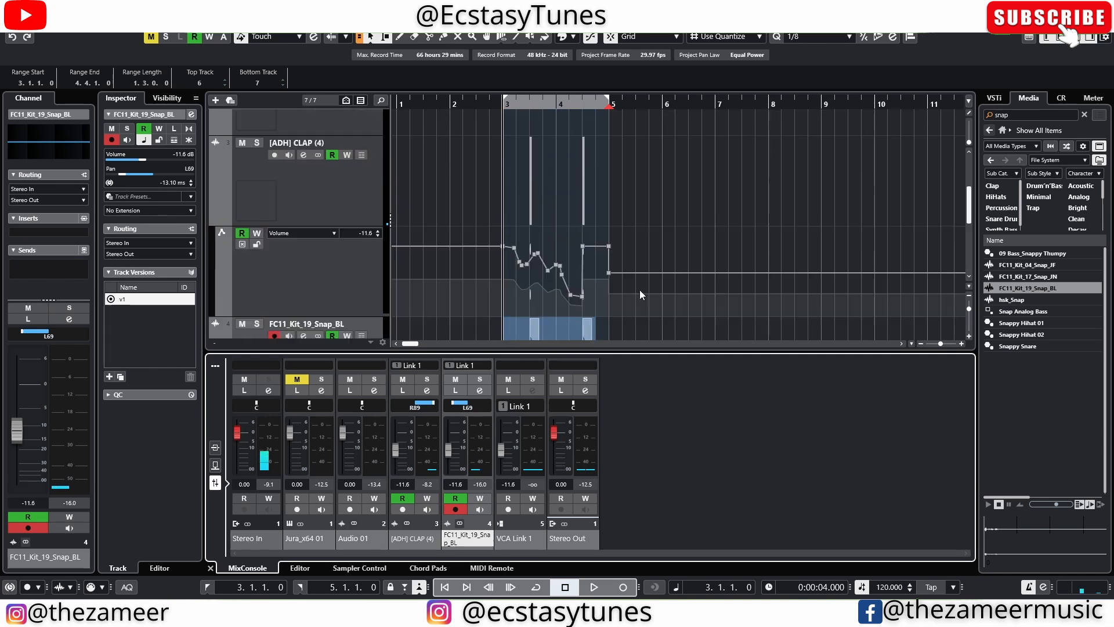
{"action": "scroll", "coordinate": [639, 290], "scroll_direction": "down", "scroll_amount": 4}
{"action": "left_click", "coordinate": [639, 290]}
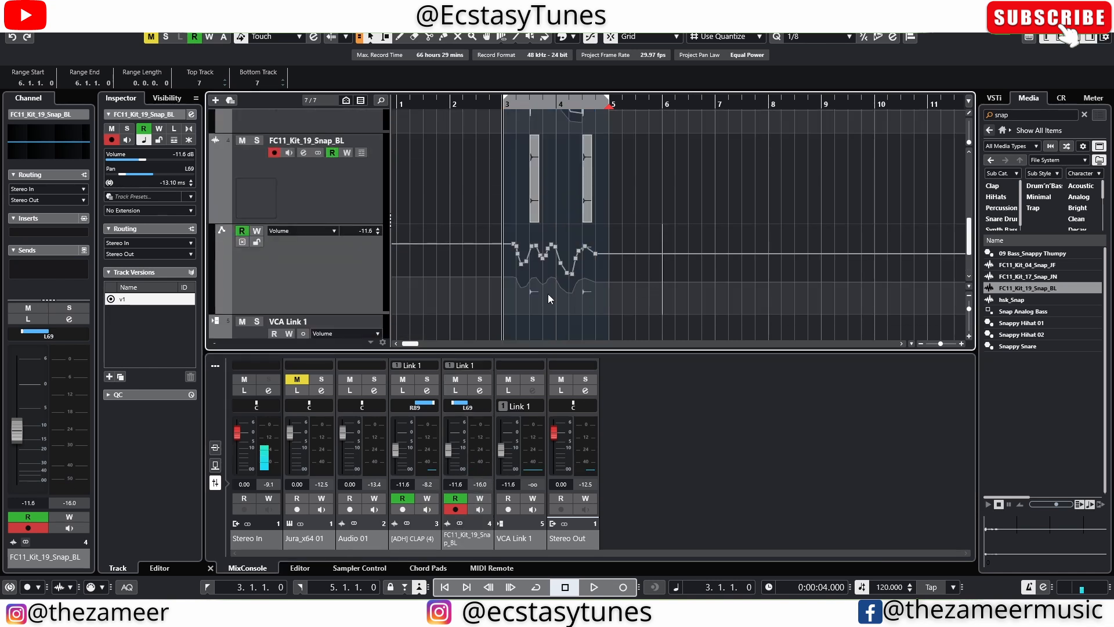
{"action": "scroll", "coordinate": [516, 299], "scroll_direction": "up", "scroll_amount": 4}
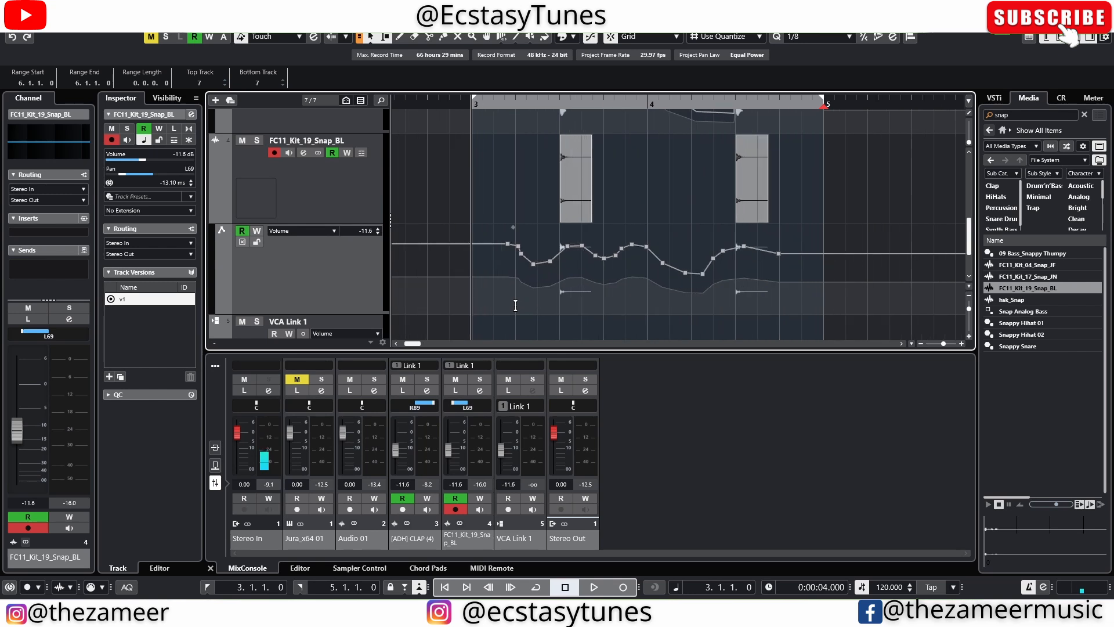
{"action": "left_click_drag", "start_coordinate": [361, 314], "coordinate": [360, 338]}
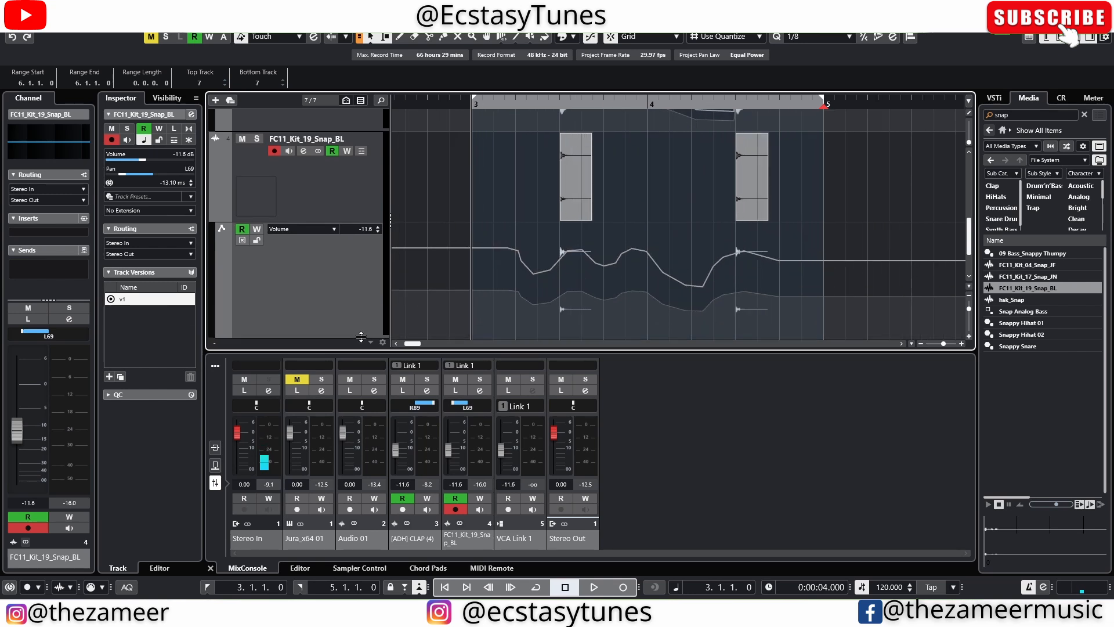
{"action": "scroll", "coordinate": [511, 240], "scroll_direction": "down", "scroll_amount": 2}
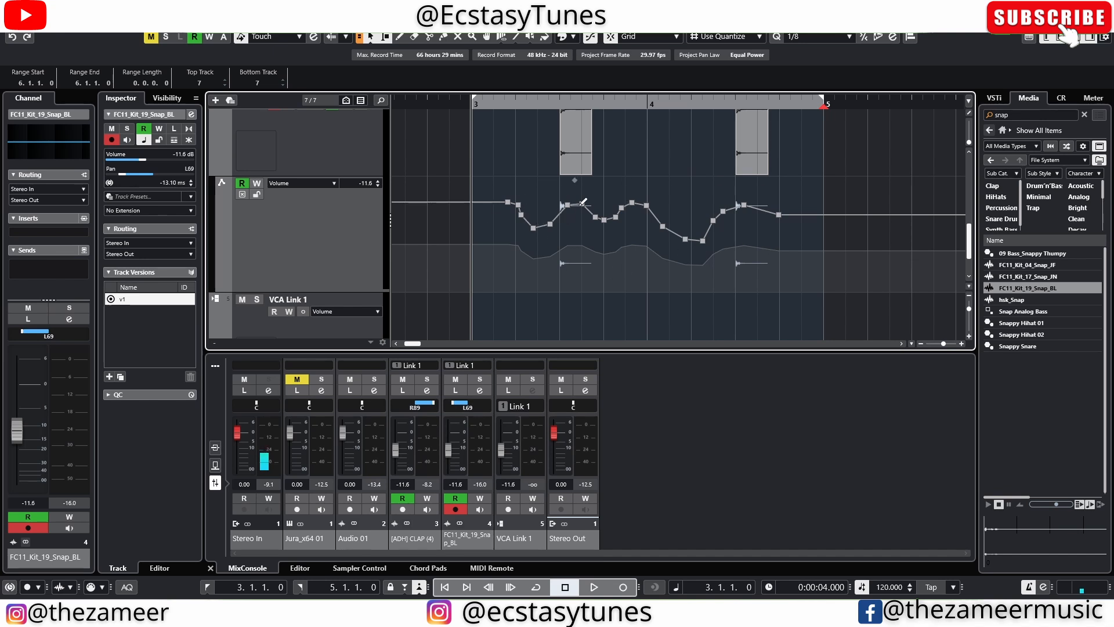
{"action": "scroll", "coordinate": [781, 268], "scroll_direction": "up", "scroll_amount": 3}
{"action": "scroll", "coordinate": [780, 263], "scroll_direction": "up", "scroll_amount": 3}
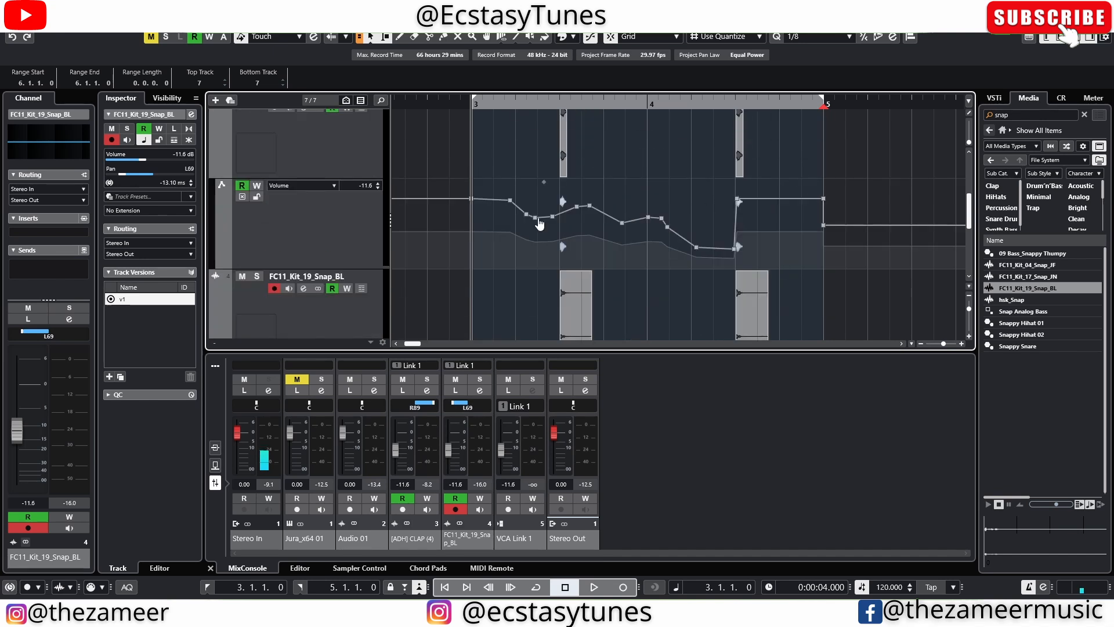
- Combine the automation of VCA Link 1 with its linked clap and snap channels and check the resulting volume curves
{"action": "scroll", "coordinate": [717, 237], "scroll_direction": "down", "scroll_amount": 4}
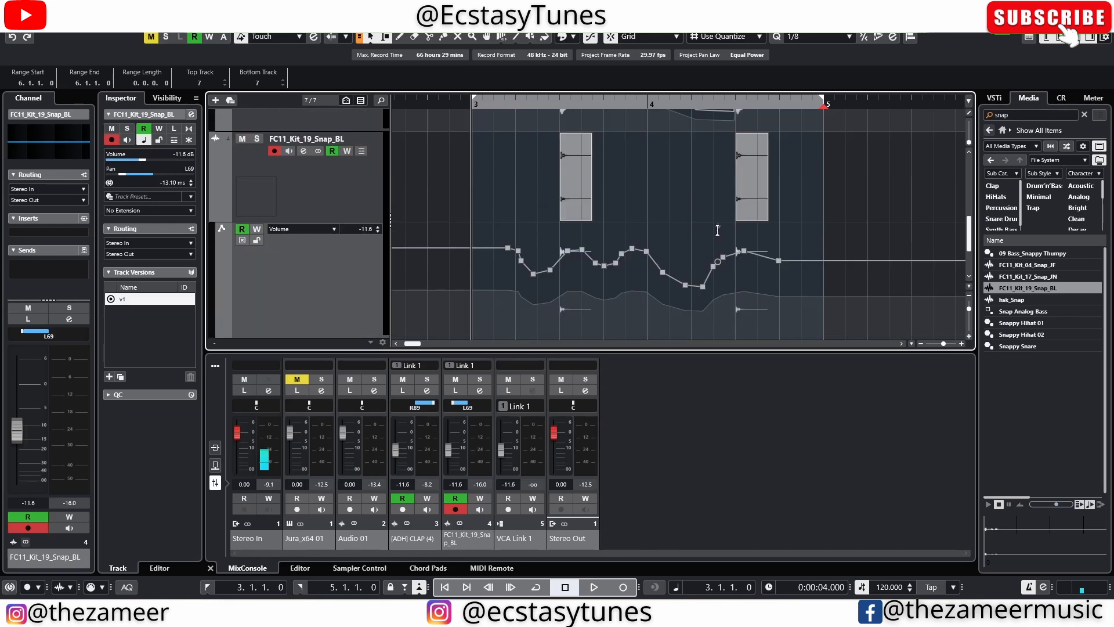
{"action": "scroll", "coordinate": [837, 186], "scroll_direction": "up", "scroll_amount": 3}
{"action": "scroll", "coordinate": [821, 207], "scroll_direction": "down", "scroll_amount": 5}
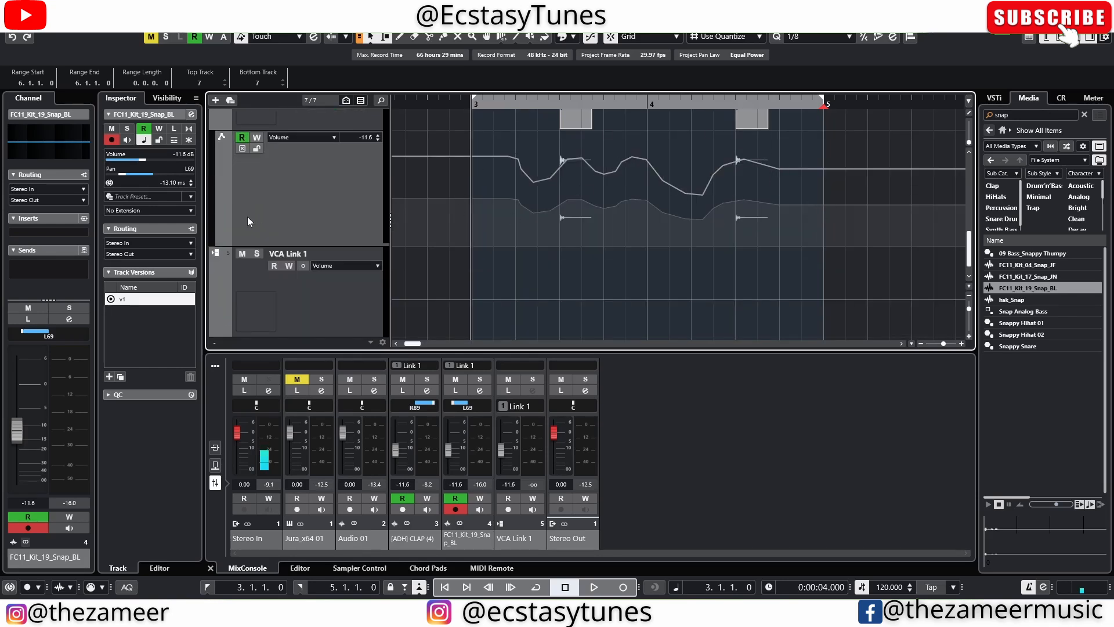
{"action": "left_click", "coordinate": [344, 320]}
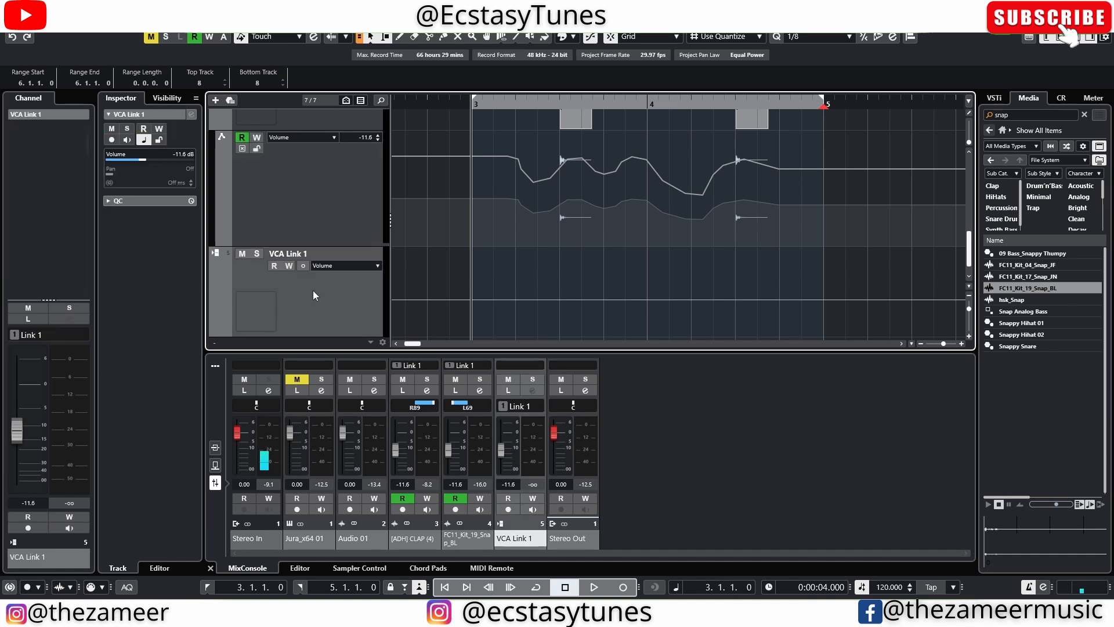
{"action": "right_click", "coordinate": [86, 339]}
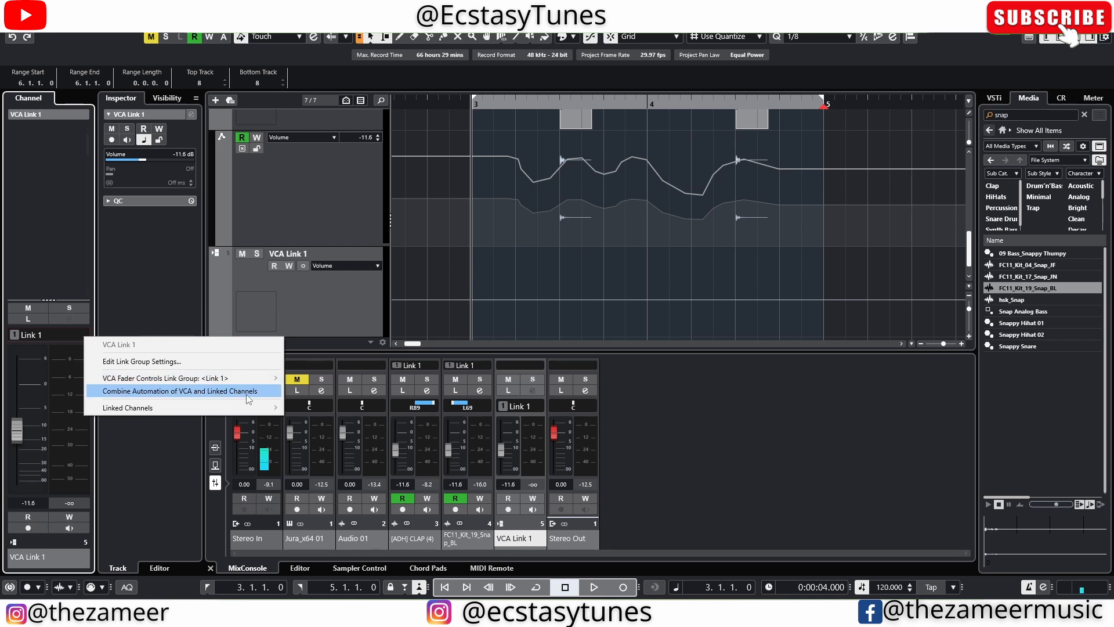
{"action": "left_click", "coordinate": [200, 391]}
{"action": "scroll", "coordinate": [577, 273], "scroll_direction": "up", "scroll_amount": 2}
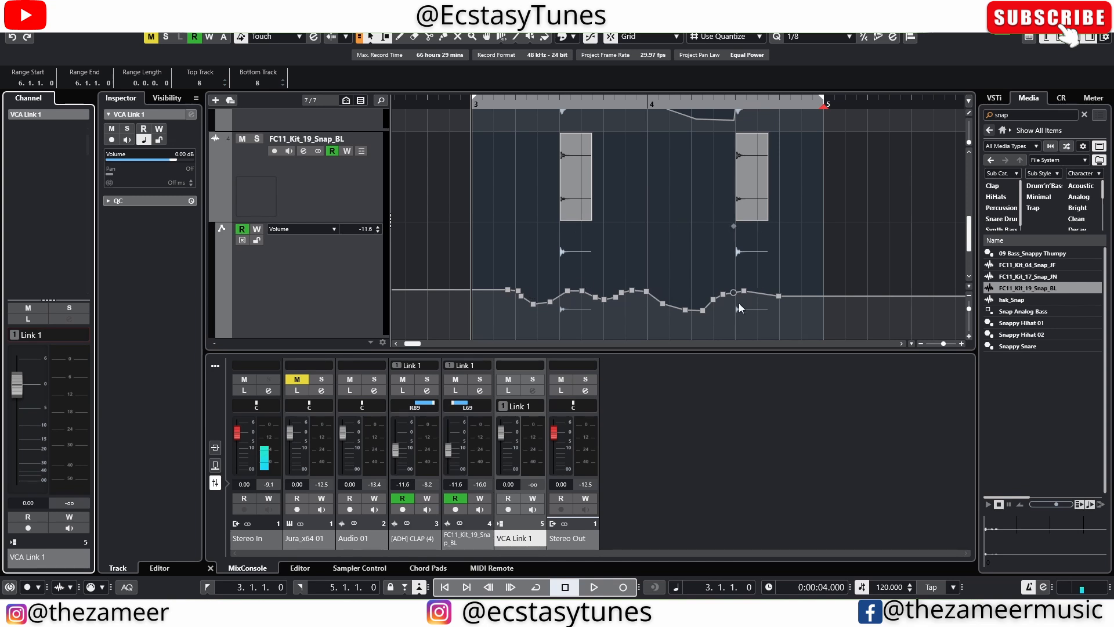
{"action": "scroll", "coordinate": [589, 245], "scroll_direction": "up", "scroll_amount": 2}
{"action": "scroll", "coordinate": [589, 245], "scroll_direction": "down", "scroll_amount": 4}
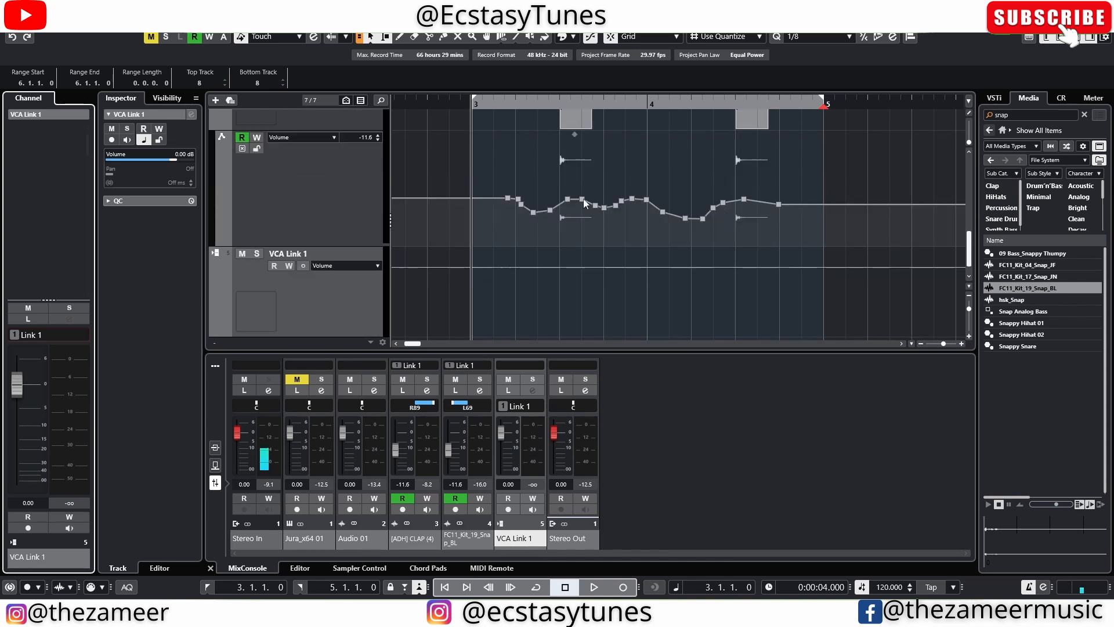
{"action": "scroll", "coordinate": [782, 203], "scroll_direction": "down", "scroll_amount": 1}
{"action": "scroll", "coordinate": [782, 203], "scroll_direction": "up", "scroll_amount": 4}
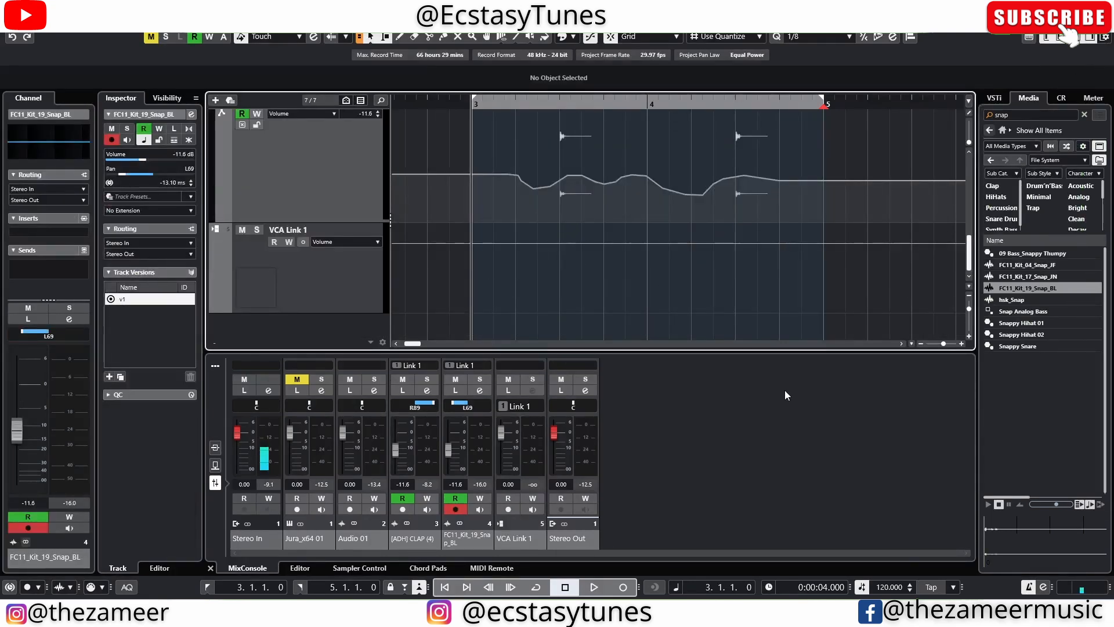
- Display the chord pads, add a Kontakt instrument track below the snap track, and select it for playing
{"action": "left_click", "coordinate": [429, 568]}
{"action": "left_click", "coordinate": [282, 271]}
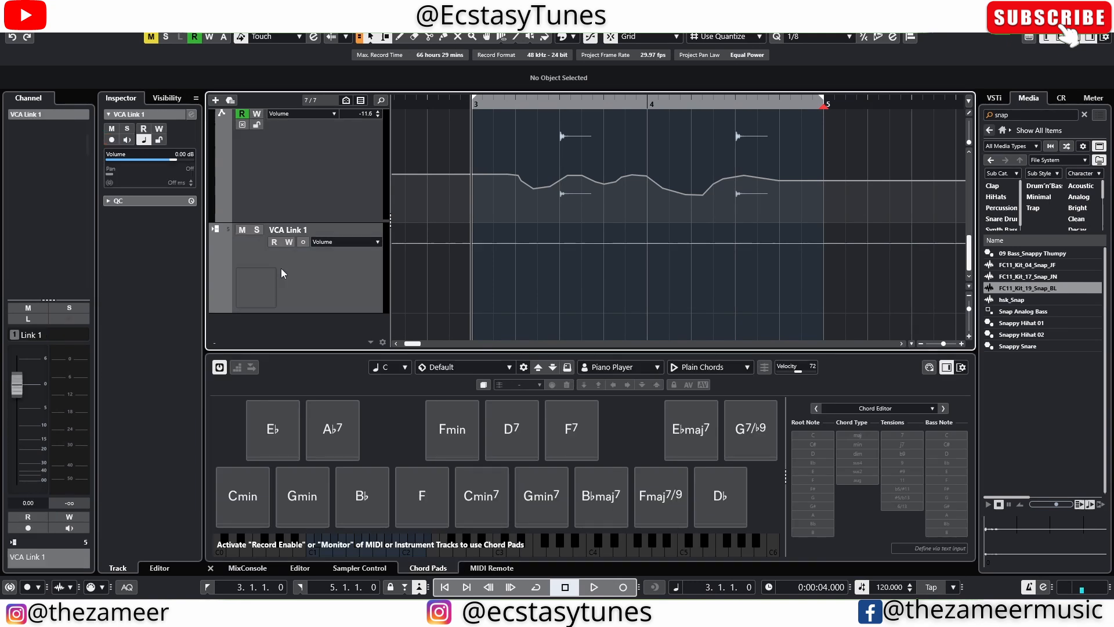
{"action": "left_click", "coordinate": [242, 151]}
{"action": "left_click", "coordinate": [215, 100]}
{"action": "left_click", "coordinate": [545, 201]}
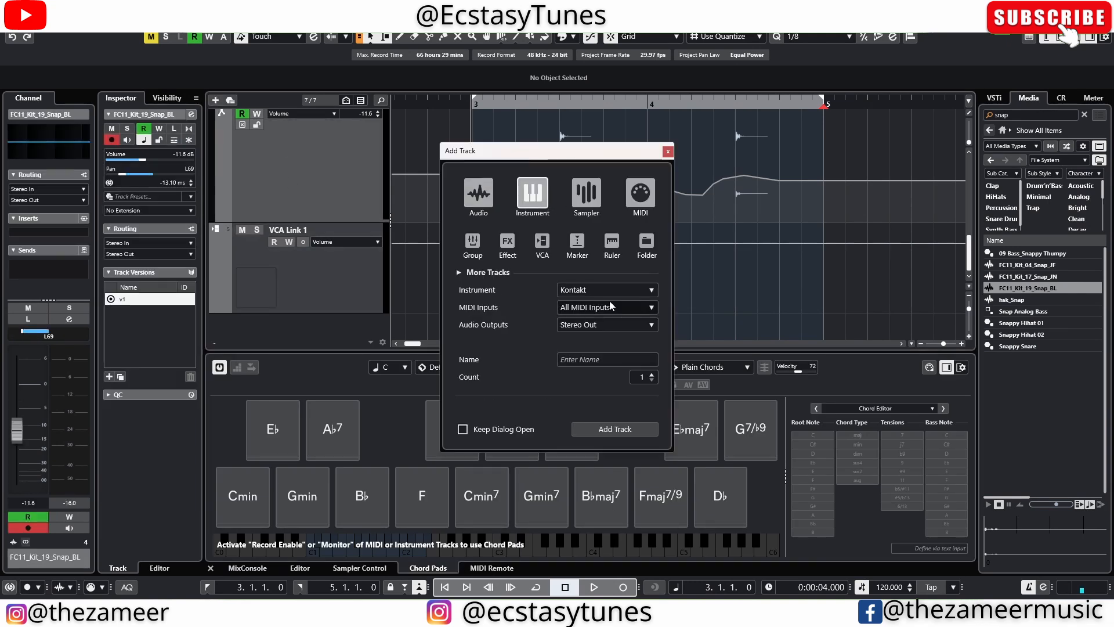
{"action": "left_click", "coordinate": [364, 254]}
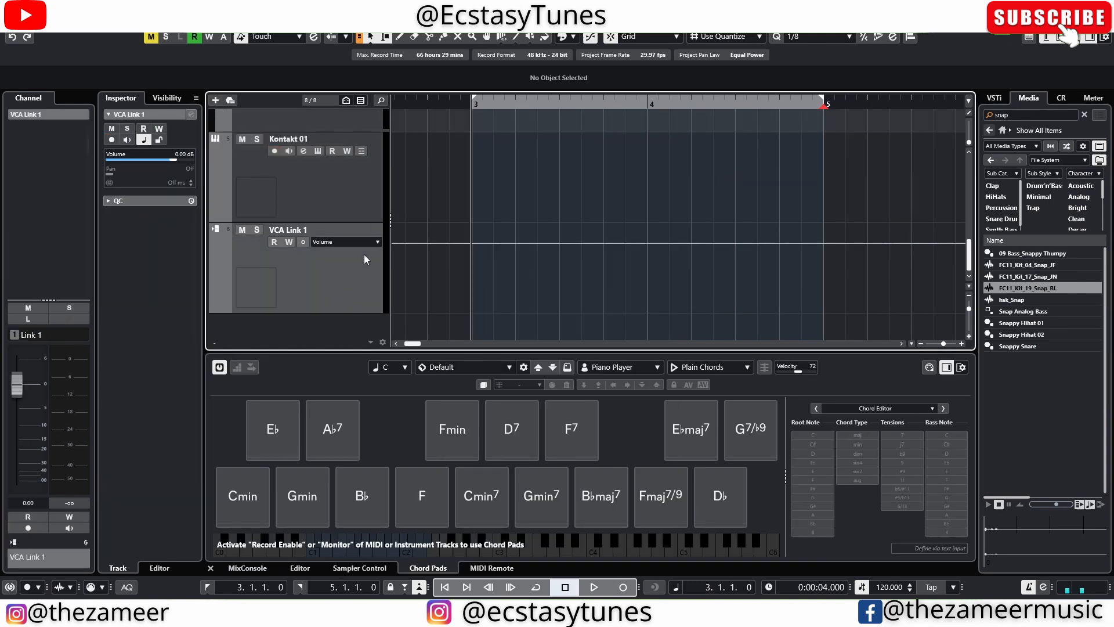
{"action": "scroll", "coordinate": [441, 196], "scroll_direction": "up", "scroll_amount": 5}
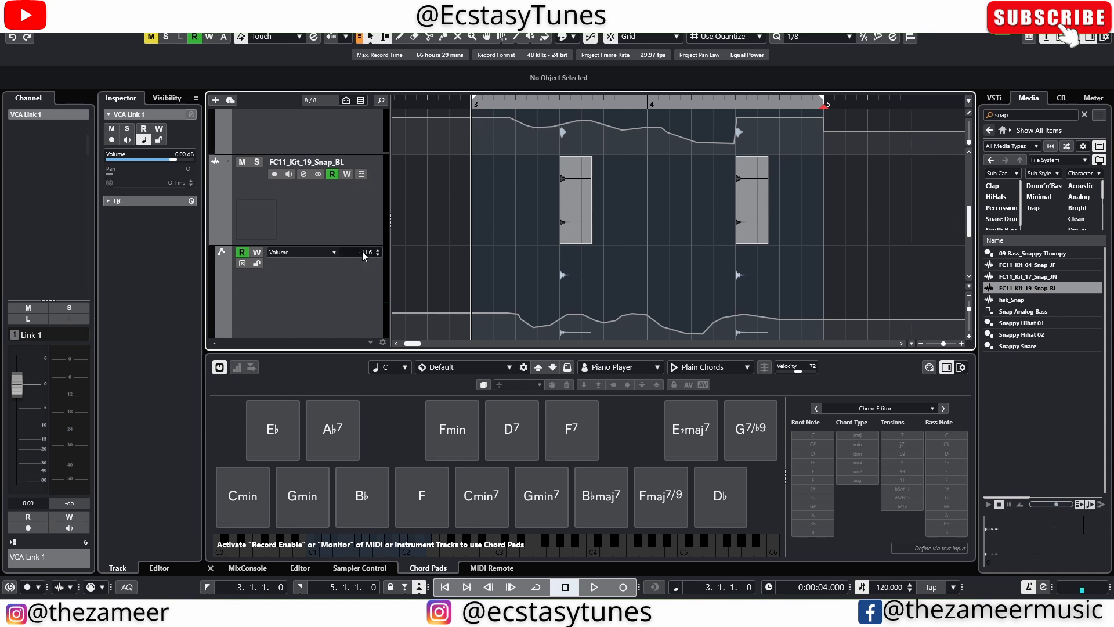
{"action": "scroll", "coordinate": [369, 258], "scroll_direction": "down", "scroll_amount": 3}
{"action": "left_click", "coordinate": [287, 293]}
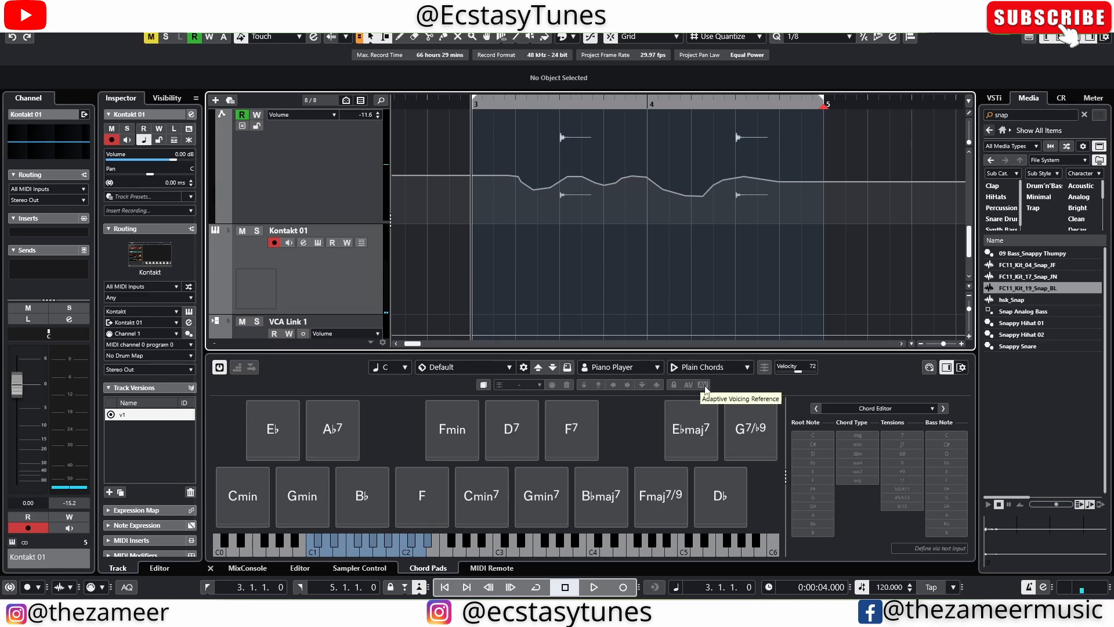
- Switch the chord pads' player to Pattern mode with the Guitar Pattern preset
{"action": "left_click", "coordinate": [746, 366]}
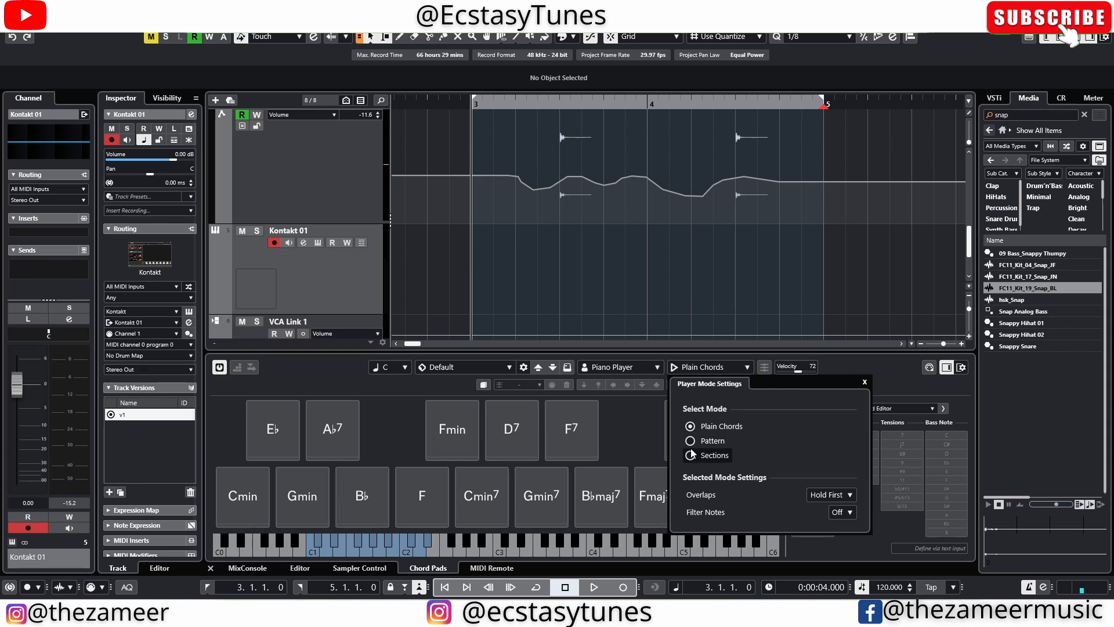
{"action": "left_click", "coordinate": [709, 442]}
{"action": "left_click", "coordinate": [835, 495]}
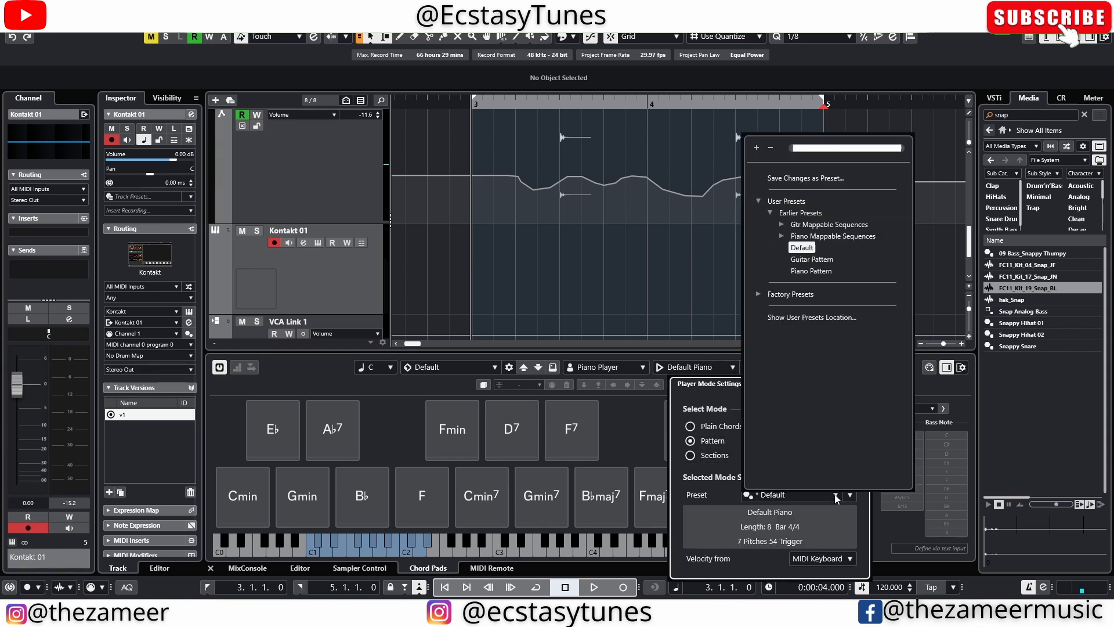
{"action": "left_click", "coordinate": [819, 261]}
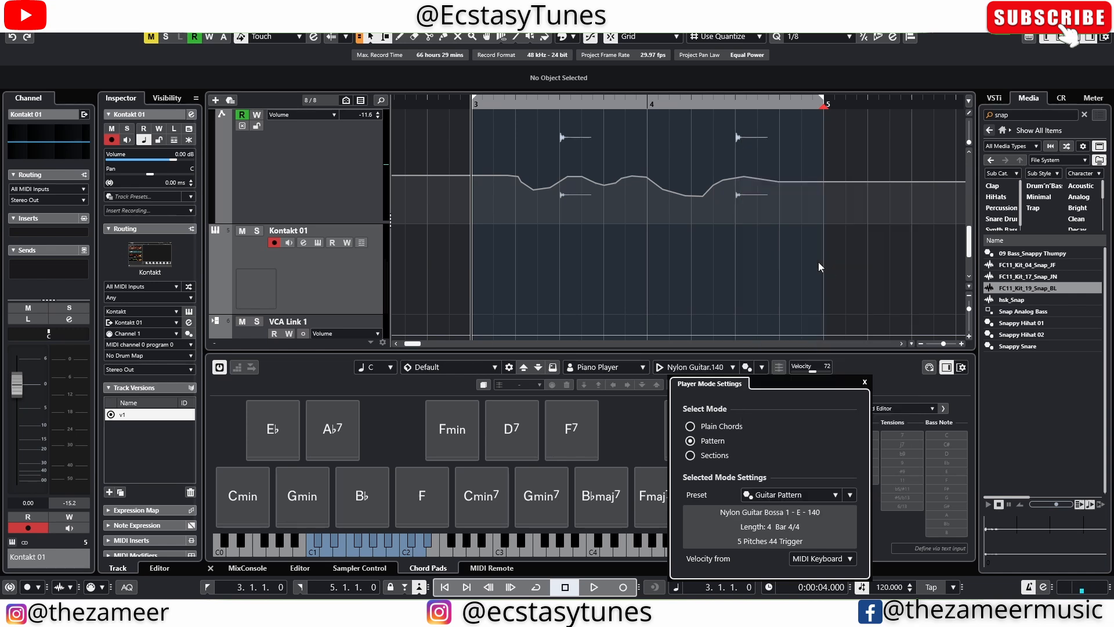
- Load the Piano - R&B 01 - C - 130 and Piano - R&B 02 - C - 86 patterns in turn, auditioning chord pads with each
{"action": "left_click", "coordinate": [851, 496]}
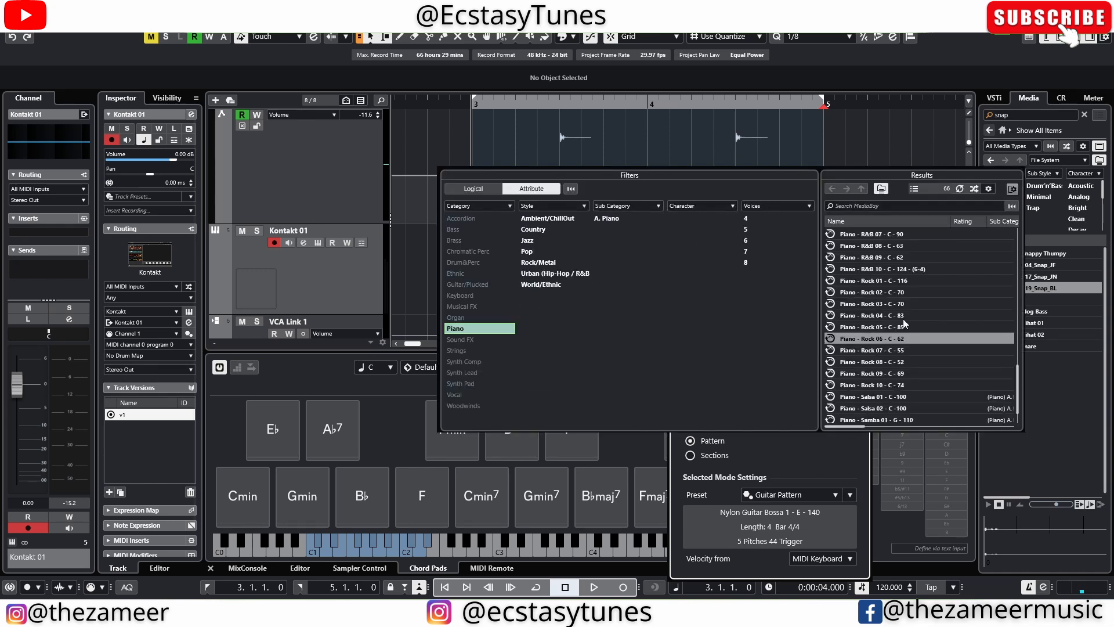
{"action": "scroll", "coordinate": [904, 322], "scroll_direction": "up", "scroll_amount": 5}
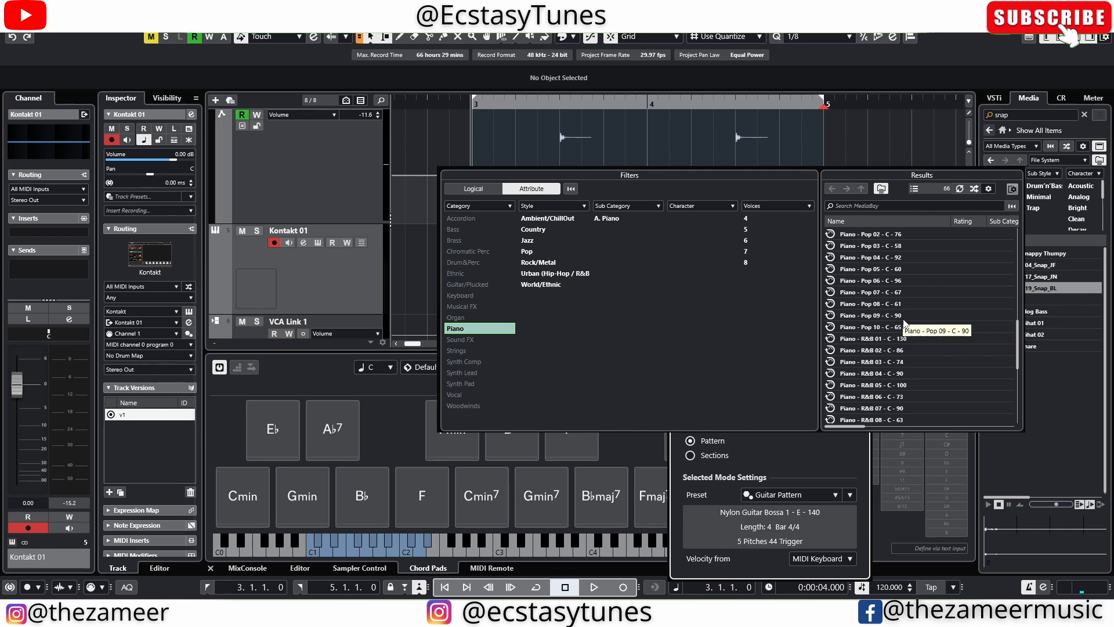
{"action": "double_click", "coordinate": [883, 340]}
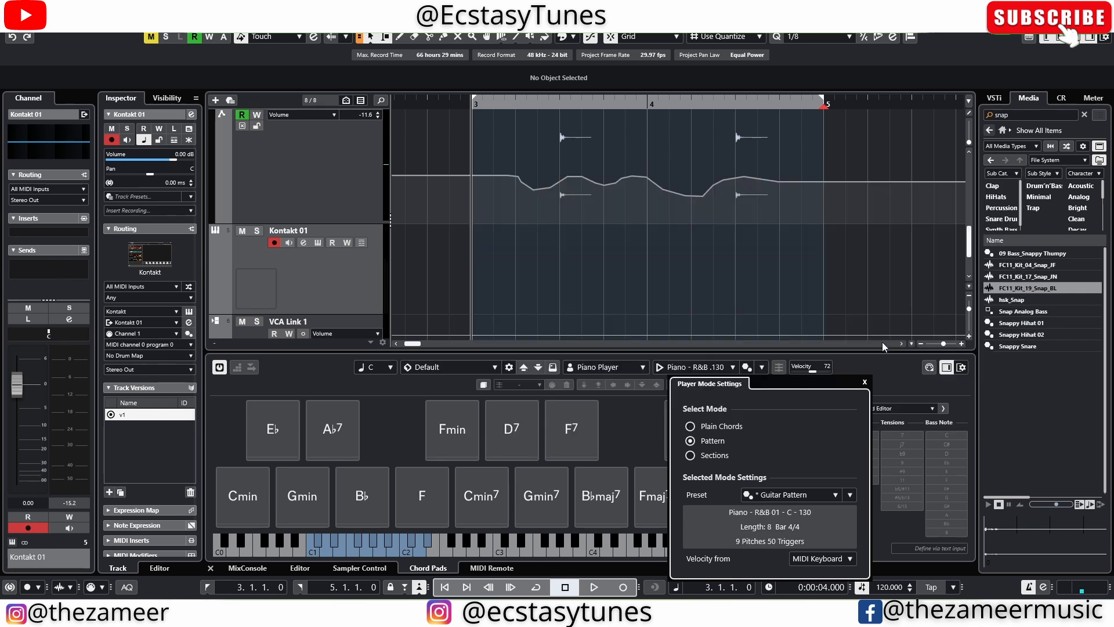
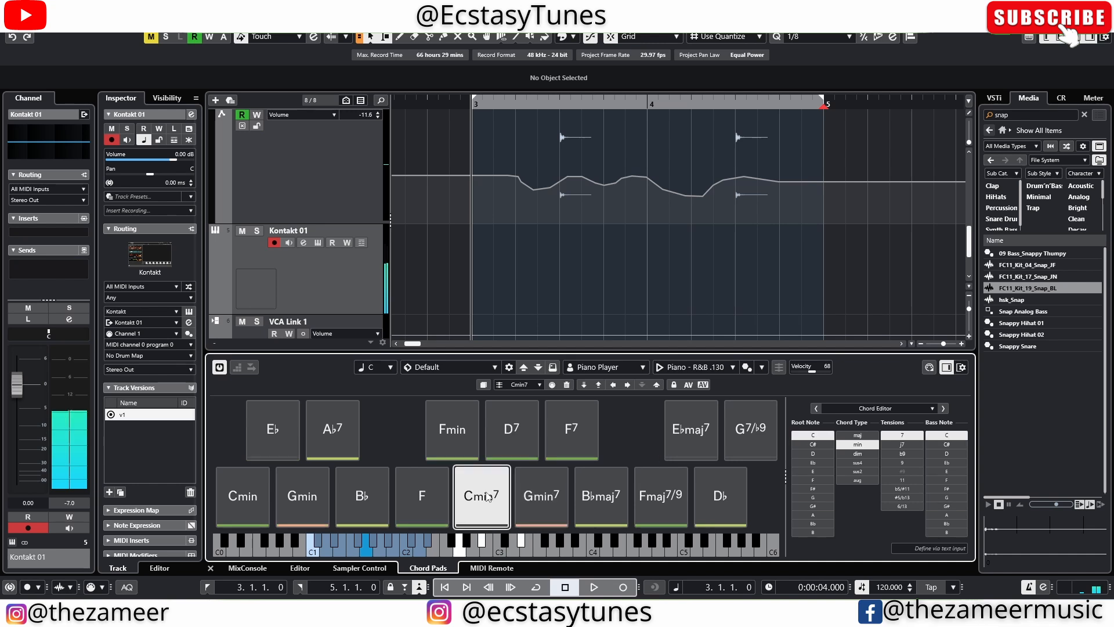
{"action": "left_click", "coordinate": [543, 502]}
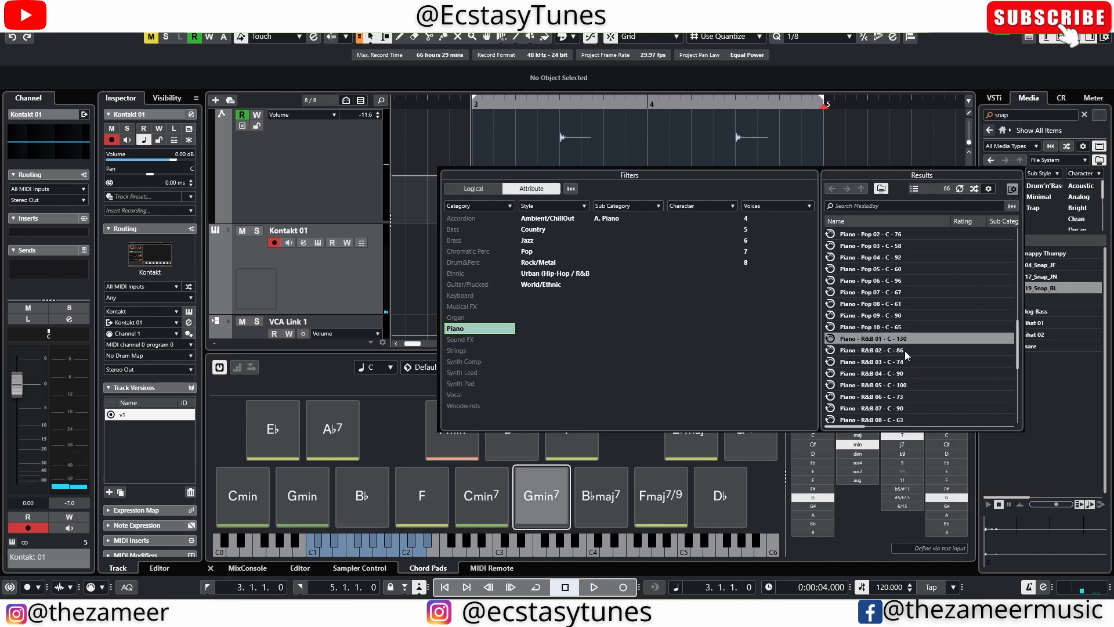
{"action": "double_click", "coordinate": [904, 351]}
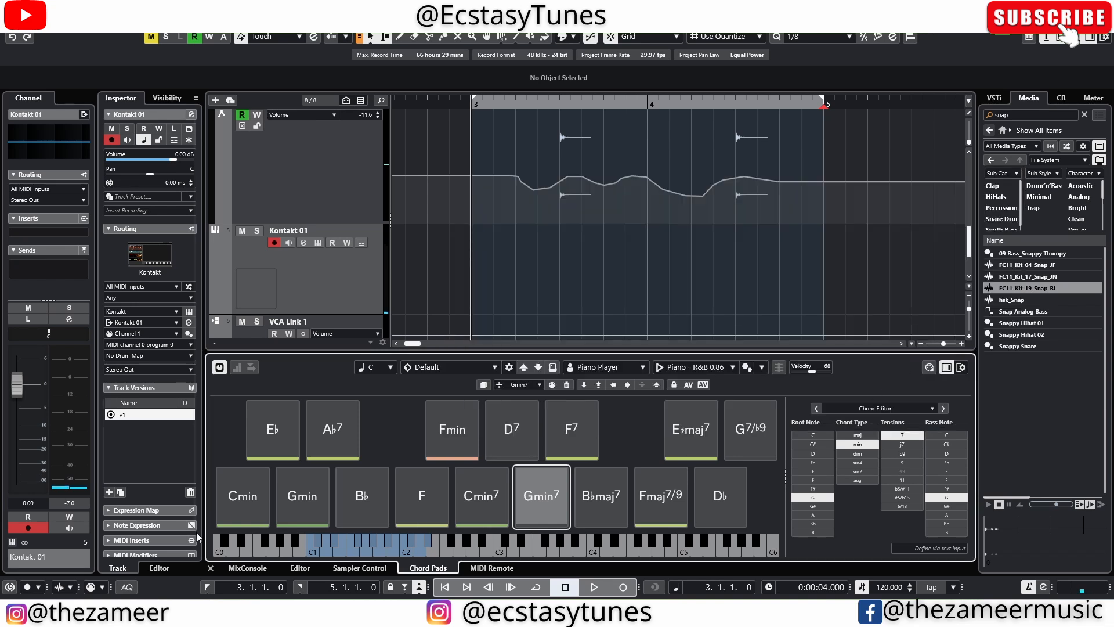
{"action": "left_click", "coordinate": [254, 495]}
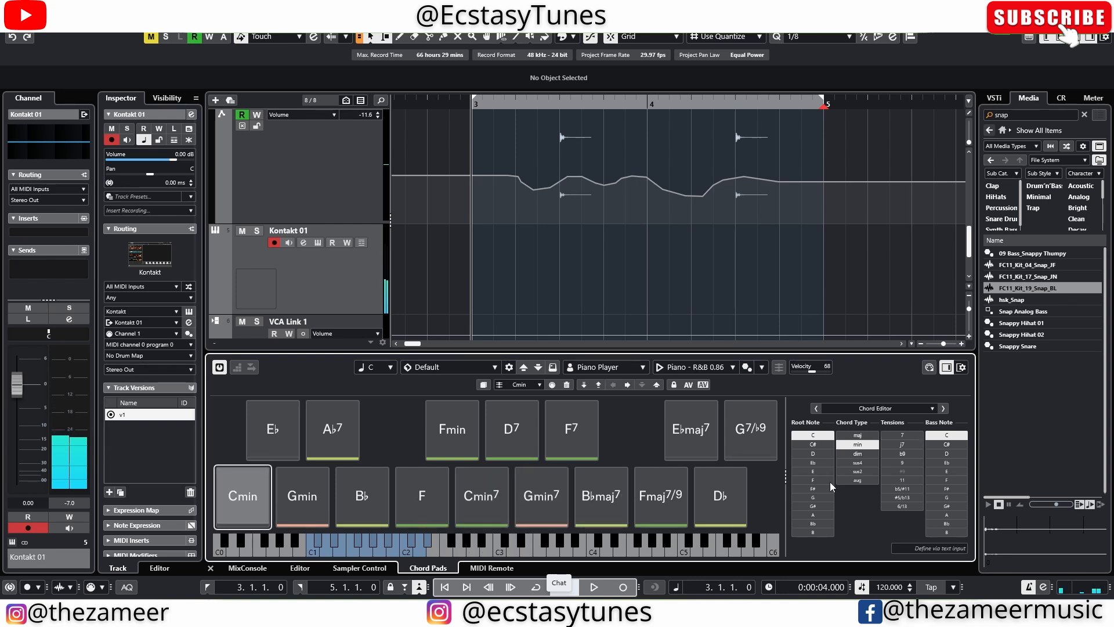
- Record the Cmin, Gmin and B♭ chord pads with the pattern on the Kontakt 01 track from bar 3 to bar 5
{"action": "scroll", "coordinate": [594, 223], "scroll_direction": "down", "scroll_amount": 2}
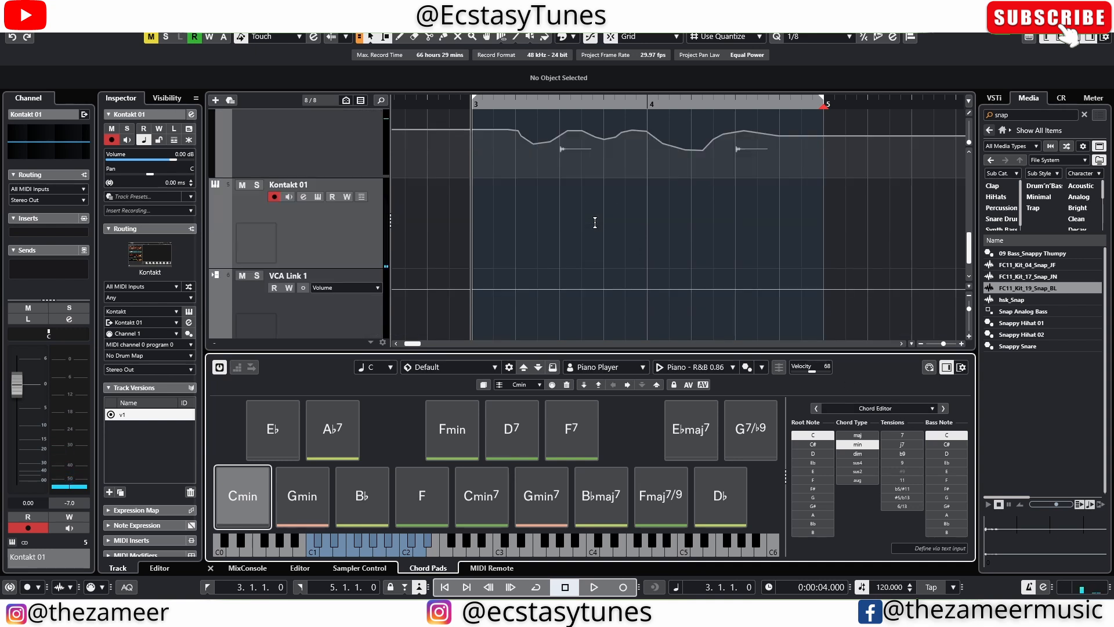
{"action": "scroll", "coordinate": [595, 222], "scroll_direction": "down", "scroll_amount": 2}
{"action": "scroll", "coordinate": [595, 222], "scroll_direction": "up", "scroll_amount": 4}
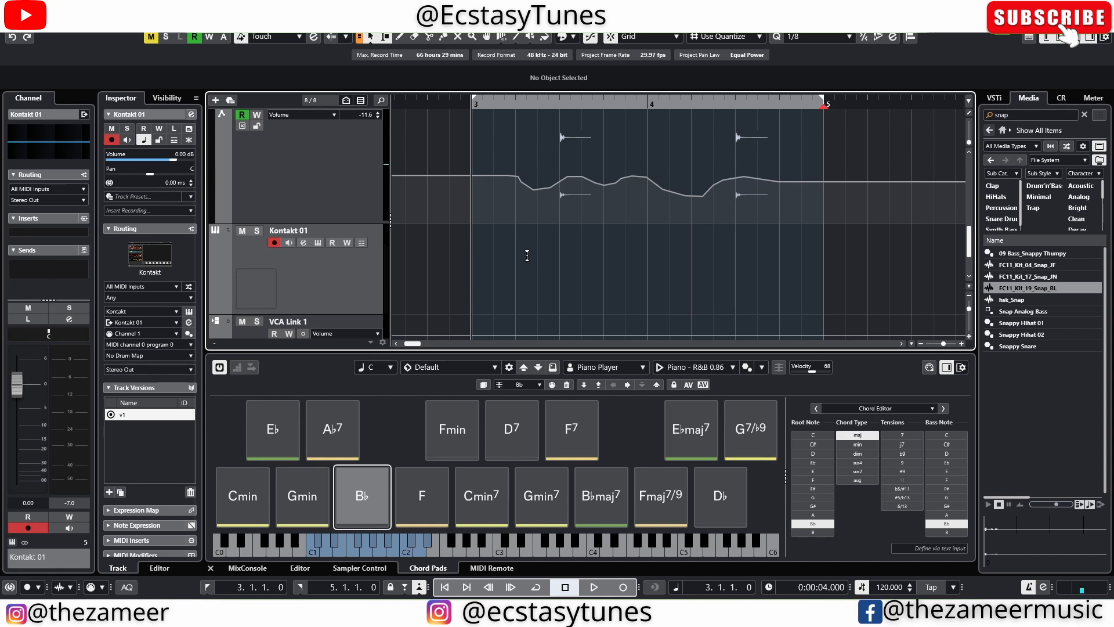
{"action": "key", "text": "KP_Multiply"}
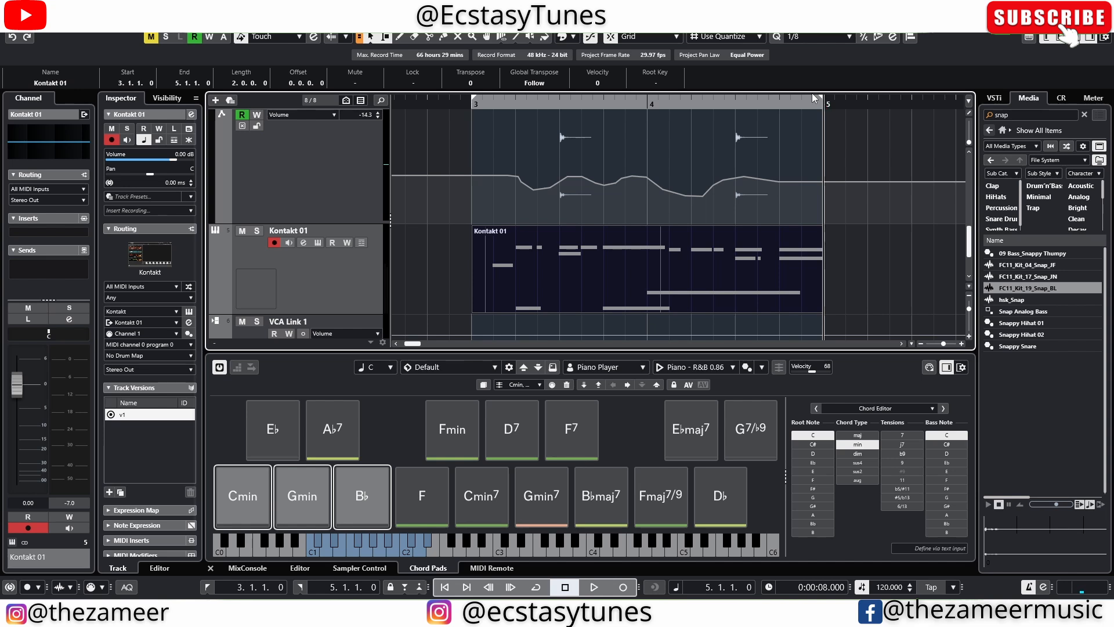
- Open the recorded Kontakt 01 part in a separate Key Editor window and examine its notes during playback
{"action": "double_click", "coordinate": [507, 295]}
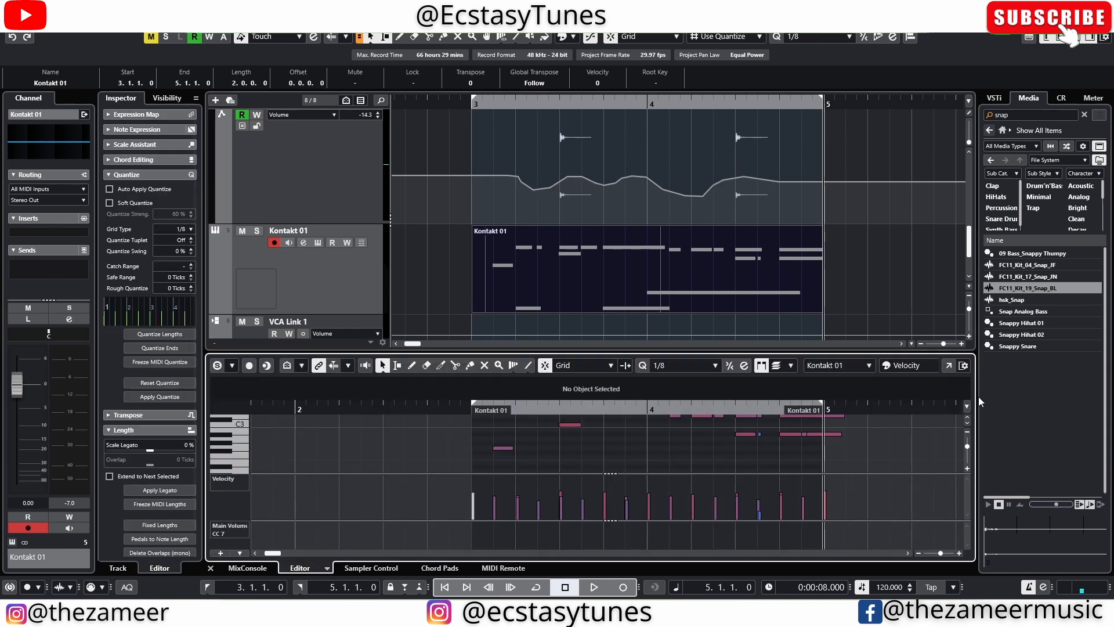
{"action": "left_click", "coordinate": [949, 365]}
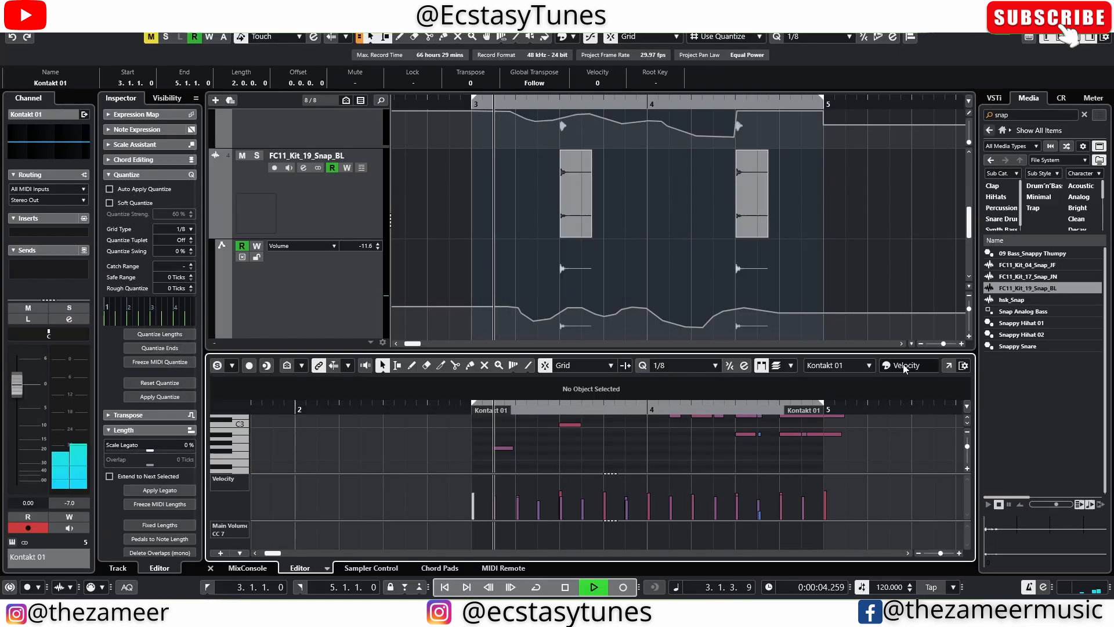
{"action": "left_click", "coordinate": [949, 366]}
{"action": "scroll", "coordinate": [278, 347], "scroll_direction": "down", "scroll_amount": 1}
{"action": "scroll", "coordinate": [281, 344], "scroll_direction": "up", "scroll_amount": 2}
{"action": "scroll", "coordinate": [303, 336], "scroll_direction": "up", "scroll_amount": 3}
{"action": "scroll", "coordinate": [316, 336], "scroll_direction": "down", "scroll_amount": 2}
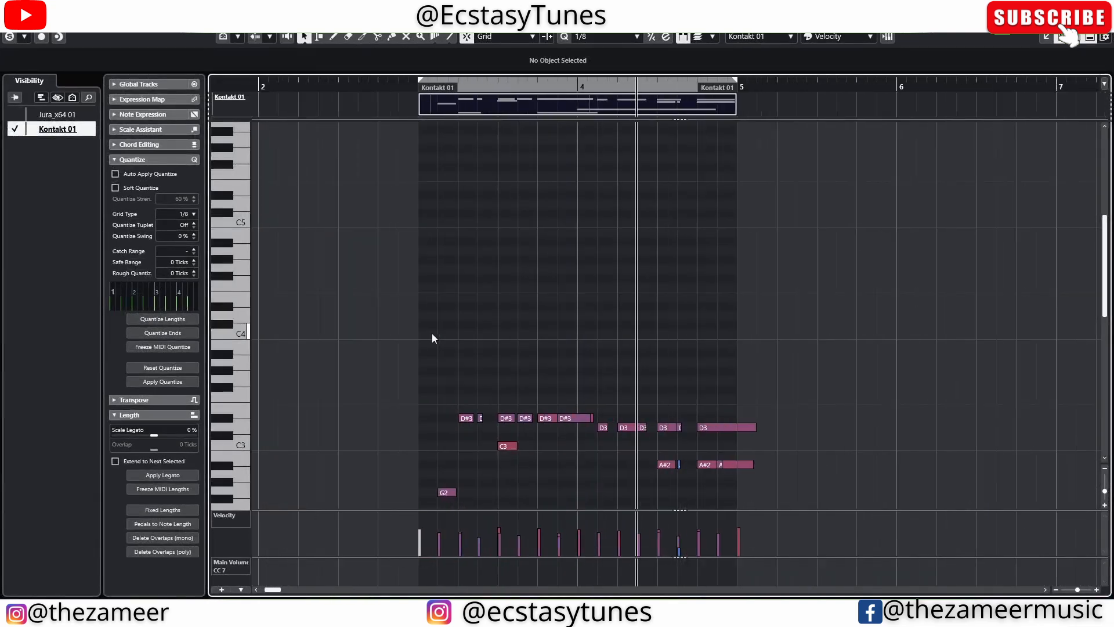
{"action": "scroll", "coordinate": [524, 347], "scroll_direction": "up", "scroll_amount": 3}
{"action": "scroll", "coordinate": [527, 349], "scroll_direction": "down", "scroll_amount": 3}
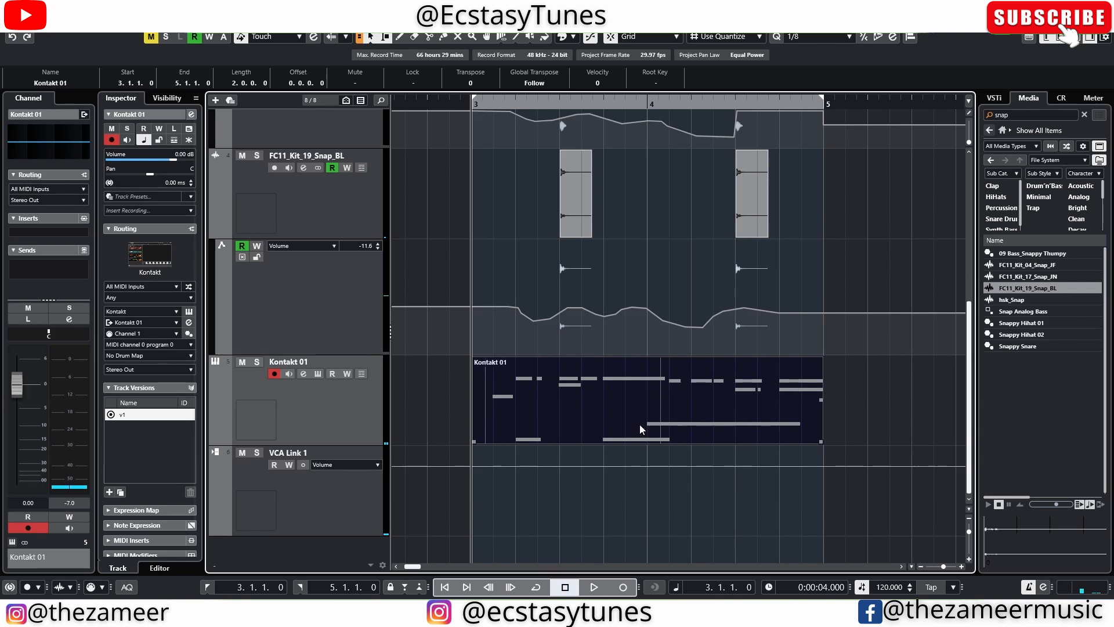
- Reopen the Kontakt 01 part in a separate Key Editor window with the timeline zoomed out
{"action": "scroll", "coordinate": [531, 391], "scroll_direction": "down", "scroll_amount": 2}
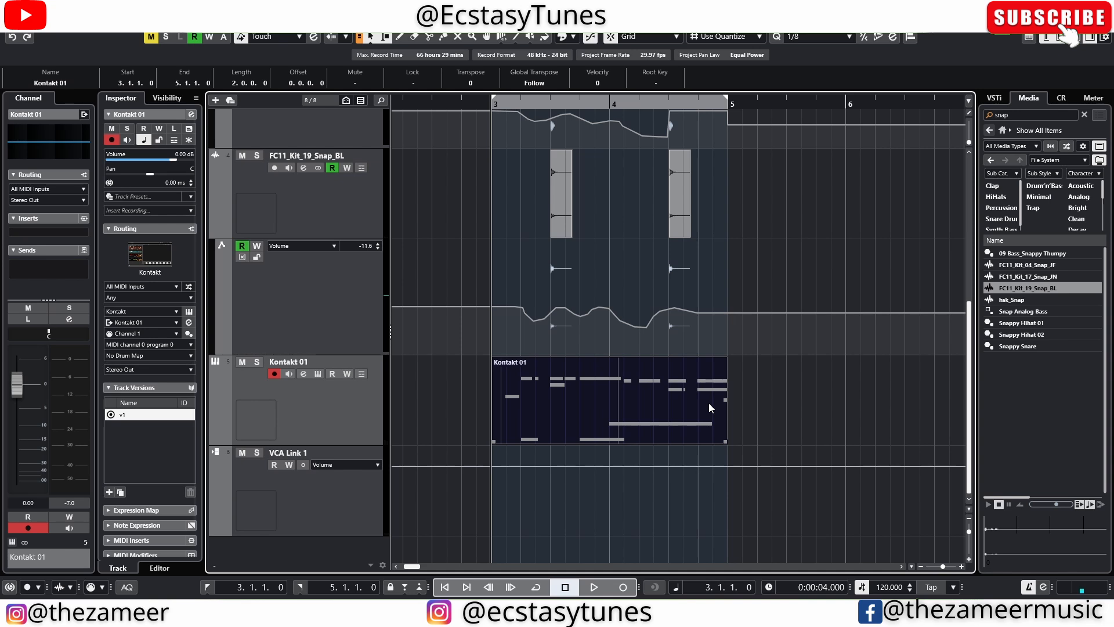
{"action": "double_click", "coordinate": [657, 415]}
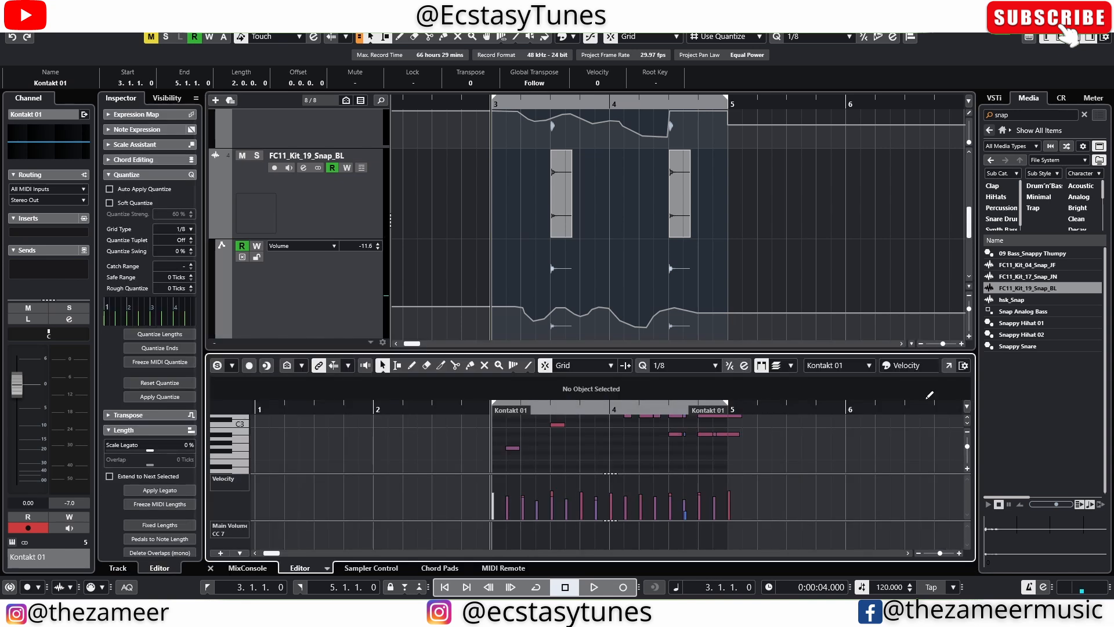
{"action": "left_click", "coordinate": [952, 365]}
{"action": "key", "text": "g"}
{"action": "key", "text": "g"}
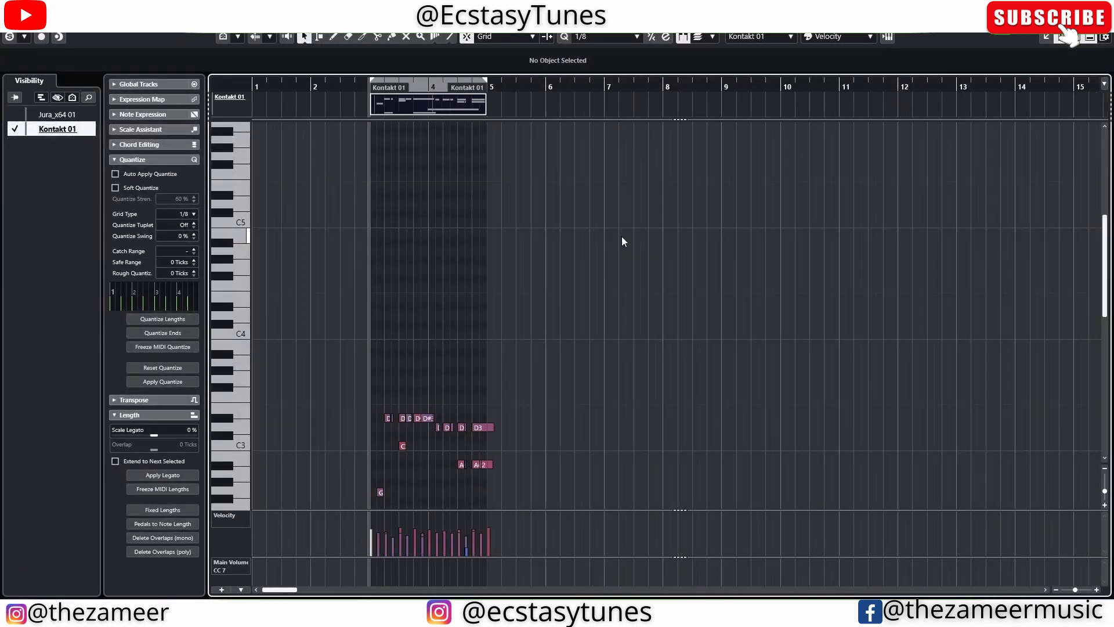
- Show the Kontakt 01 track's lanes in the Key Editor's track display and hide them again
{"action": "left_click", "coordinate": [245, 98]}
{"action": "left_click", "coordinate": [246, 99]}
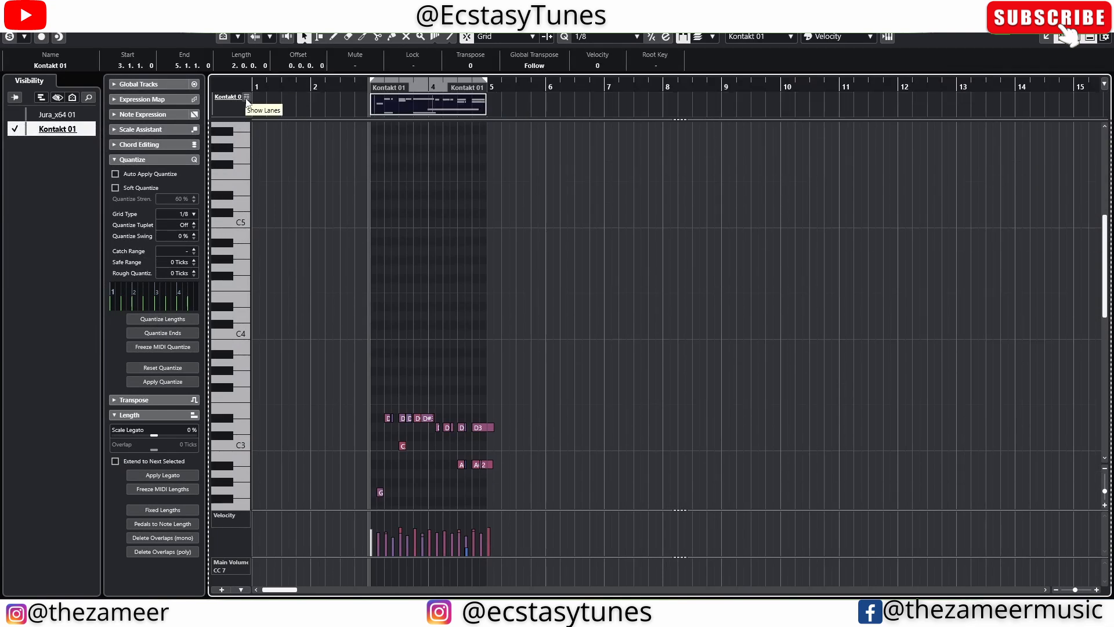
{"action": "left_click", "coordinate": [245, 98]}
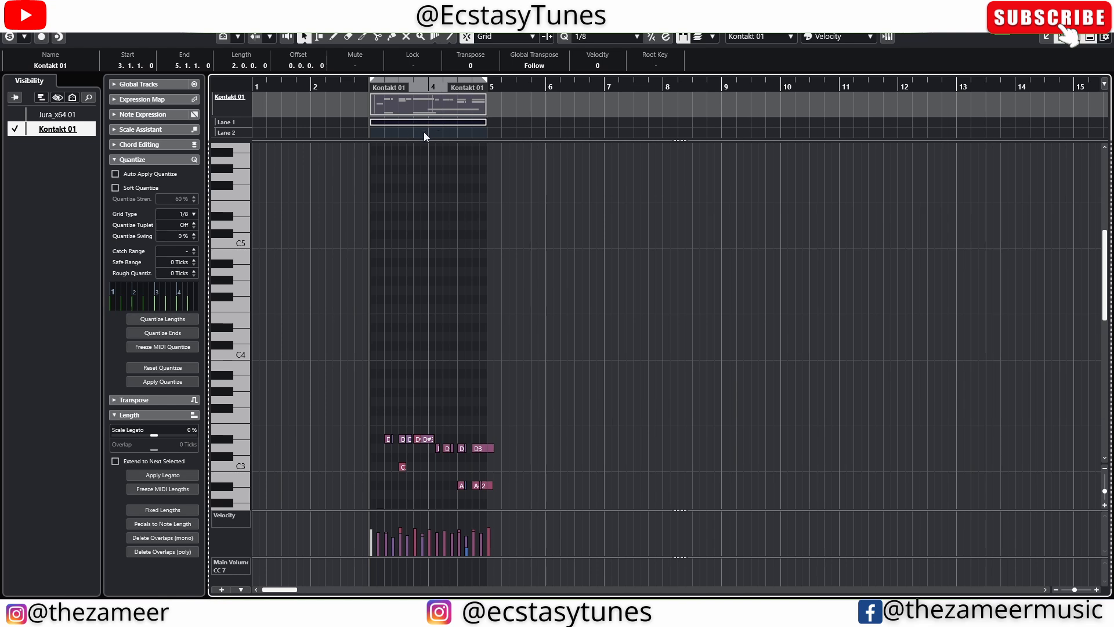
{"action": "left_click", "coordinate": [239, 101]}
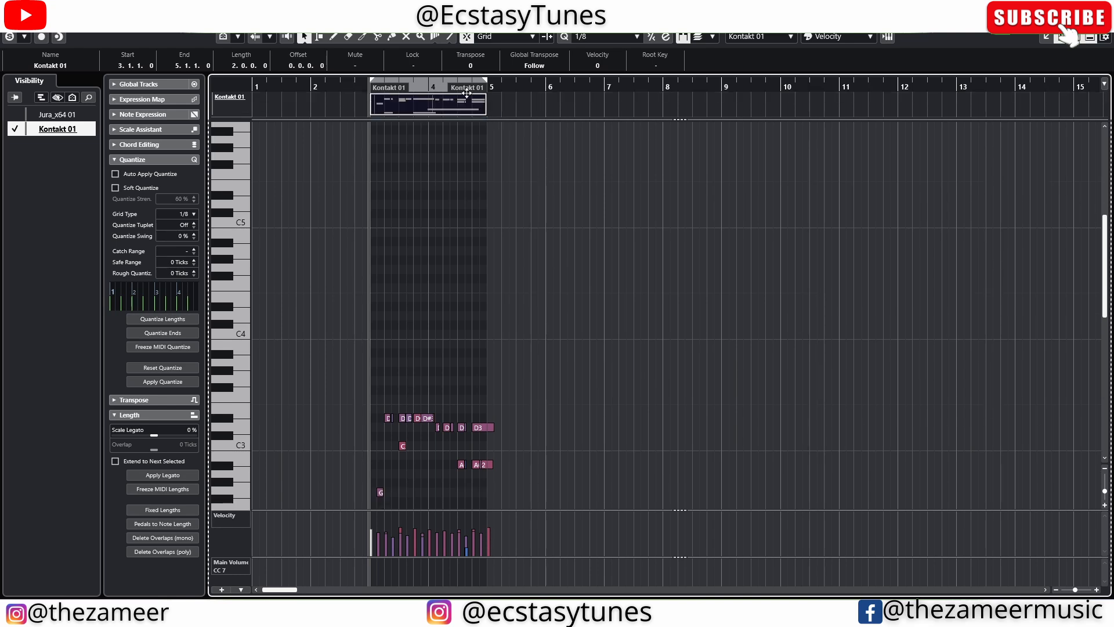
- Toggle the Tracks section in the Key Editor's window layout, keep it shown, and reveal the Kontakt 01 track's lanes
{"action": "left_click", "coordinate": [1105, 38]}
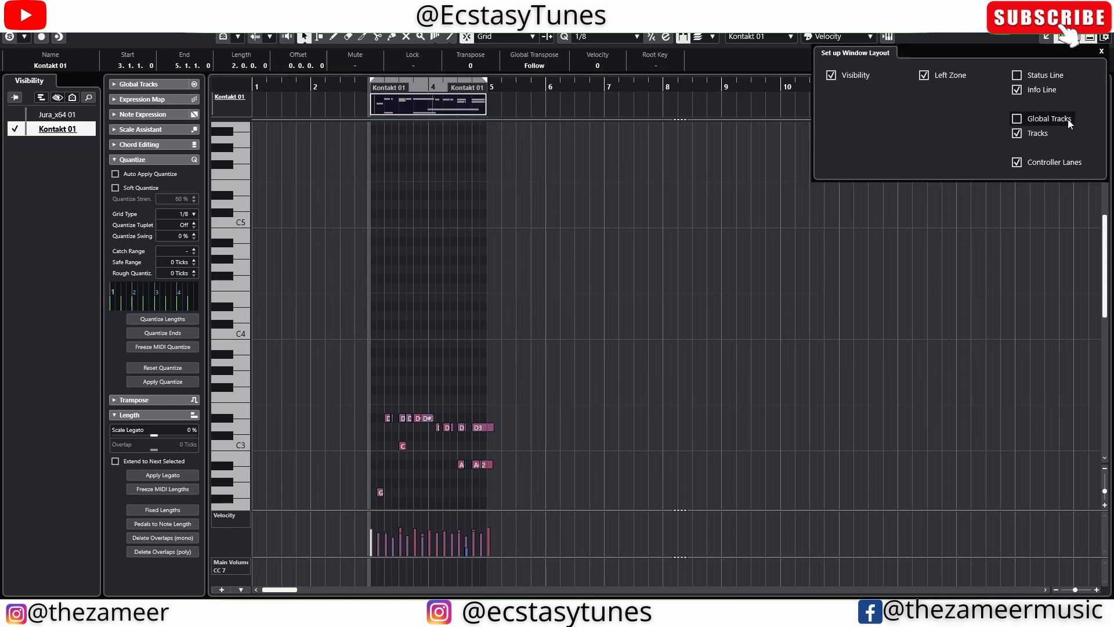
{"action": "left_click", "coordinate": [1035, 136]}
{"action": "left_click", "coordinate": [1035, 136]}
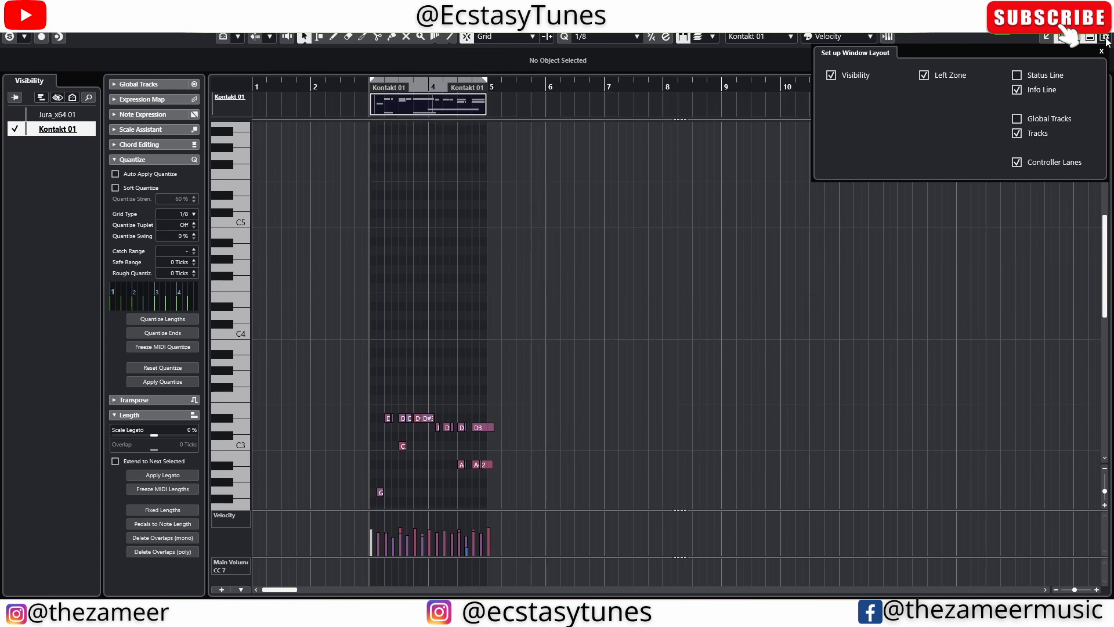
{"action": "left_click", "coordinate": [1033, 258]}
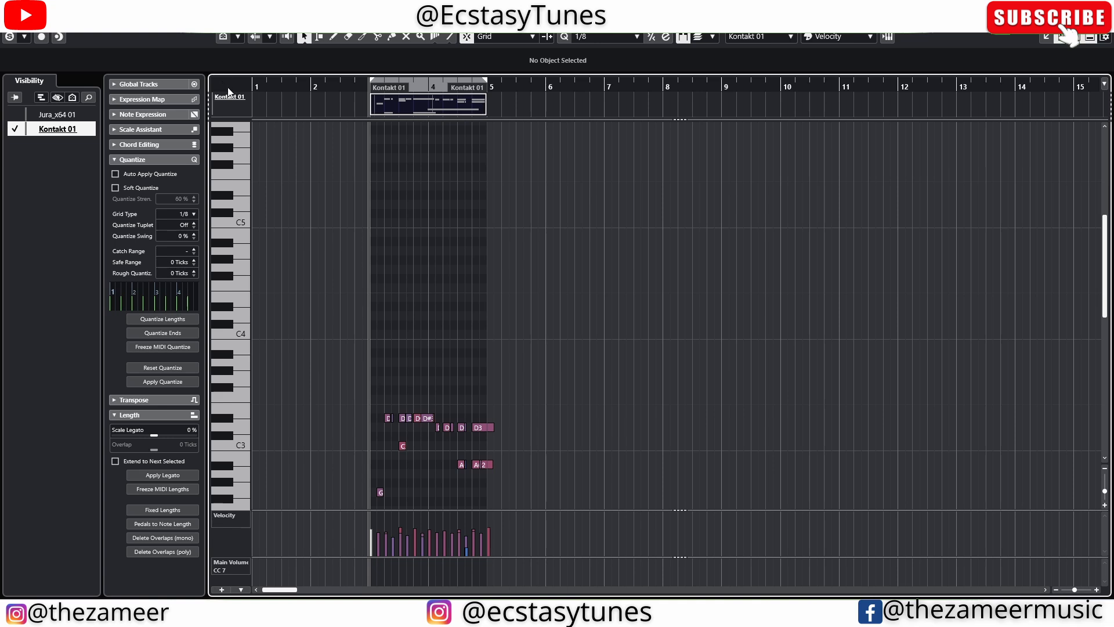
{"action": "left_click", "coordinate": [240, 105]}
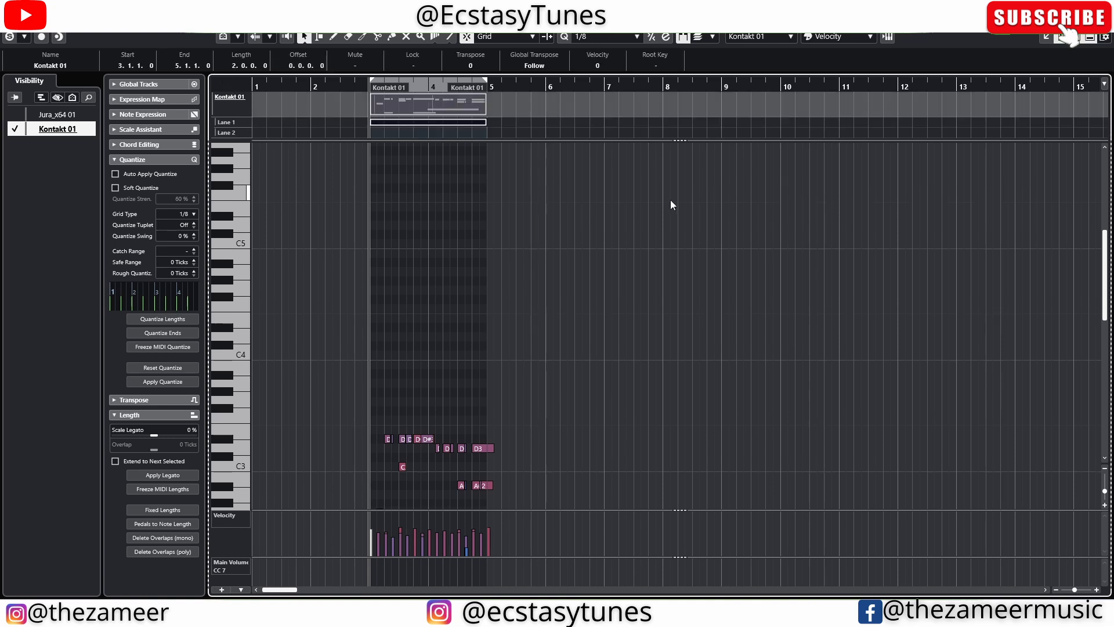
{"action": "left_click", "coordinate": [517, 124]}
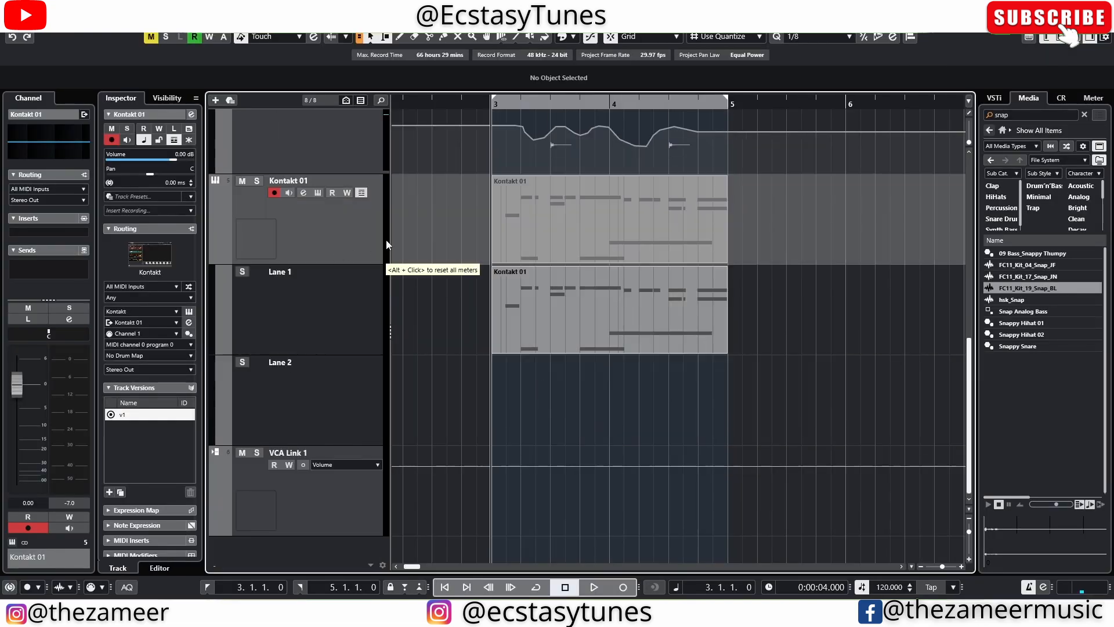
- Record a melody take on the Kontakt 01 track from bar 3 into Lane 2 and stop the transport
{"action": "key", "text": "KP_Multiply"}
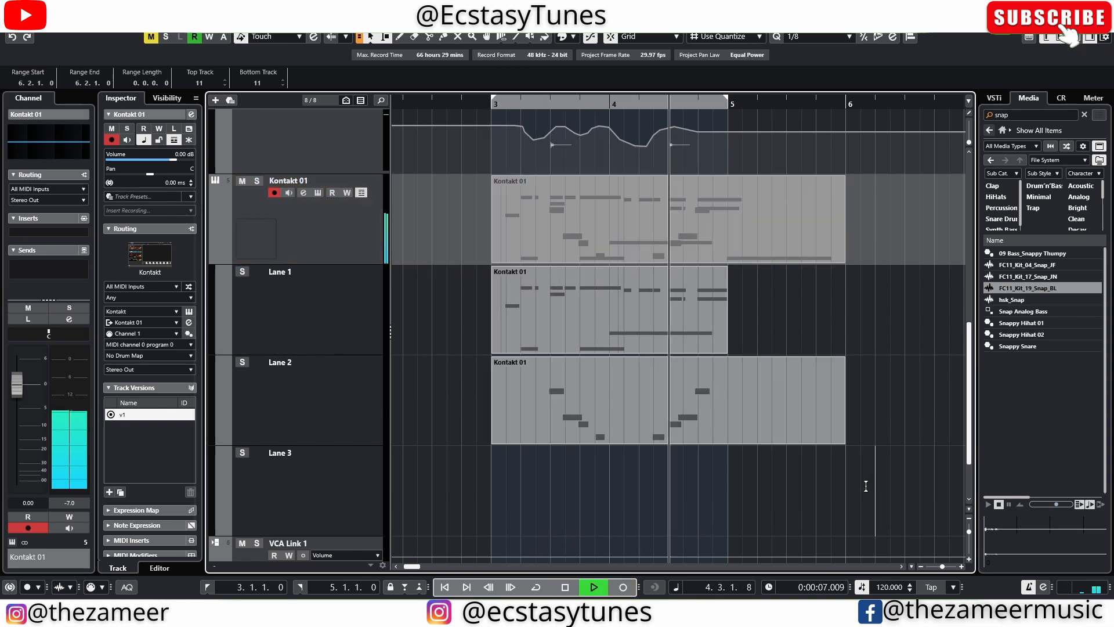
{"action": "key", "text": "space"}
{"action": "left_click", "coordinate": [787, 322]}
{"action": "left_click", "coordinate": [787, 322]}
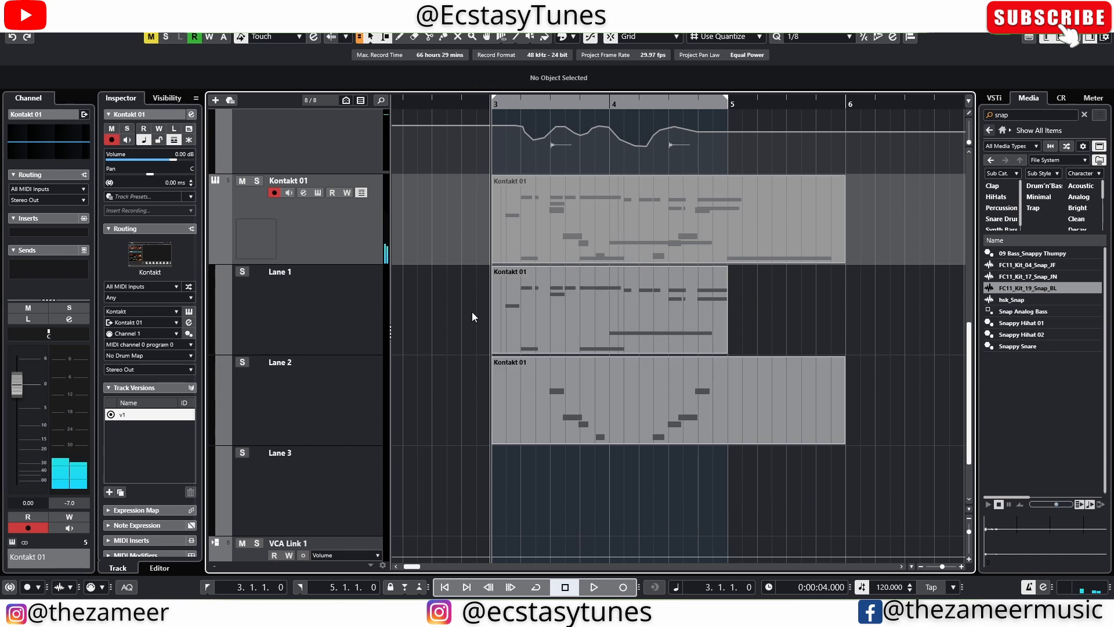
- Open the Lane 1 part of the Kontakt 01 track in a separate Key Editor window
{"action": "left_click", "coordinate": [566, 325]}
{"action": "left_click", "coordinate": [587, 406]}
{"action": "left_click", "coordinate": [585, 335]}
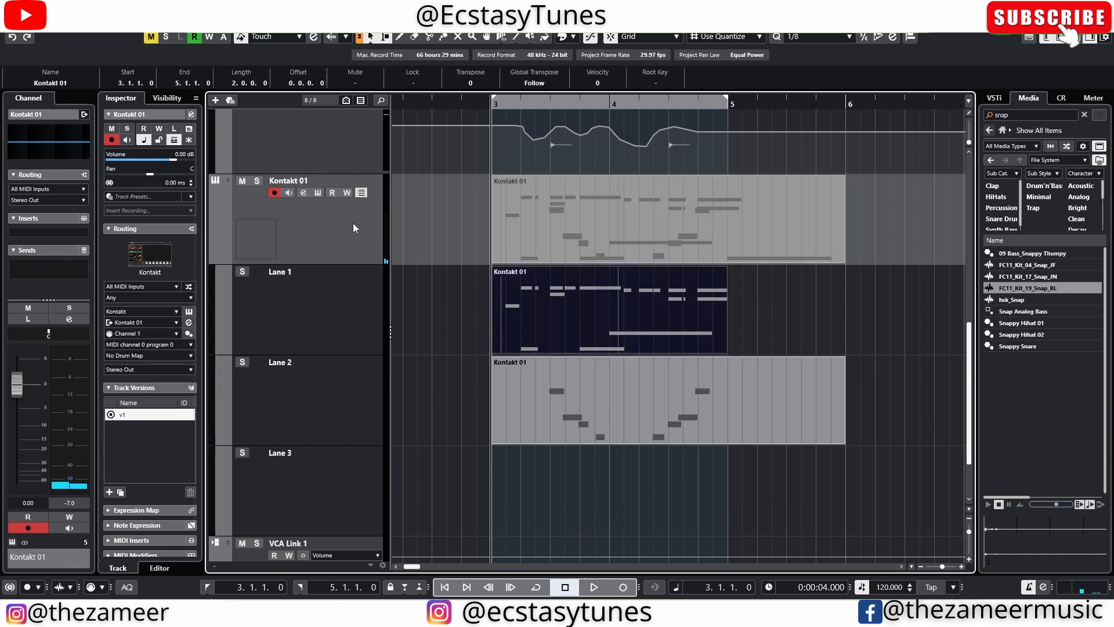
{"action": "left_click", "coordinate": [602, 445]}
{"action": "left_click", "coordinate": [632, 330]}
{"action": "double_click", "coordinate": [558, 312]}
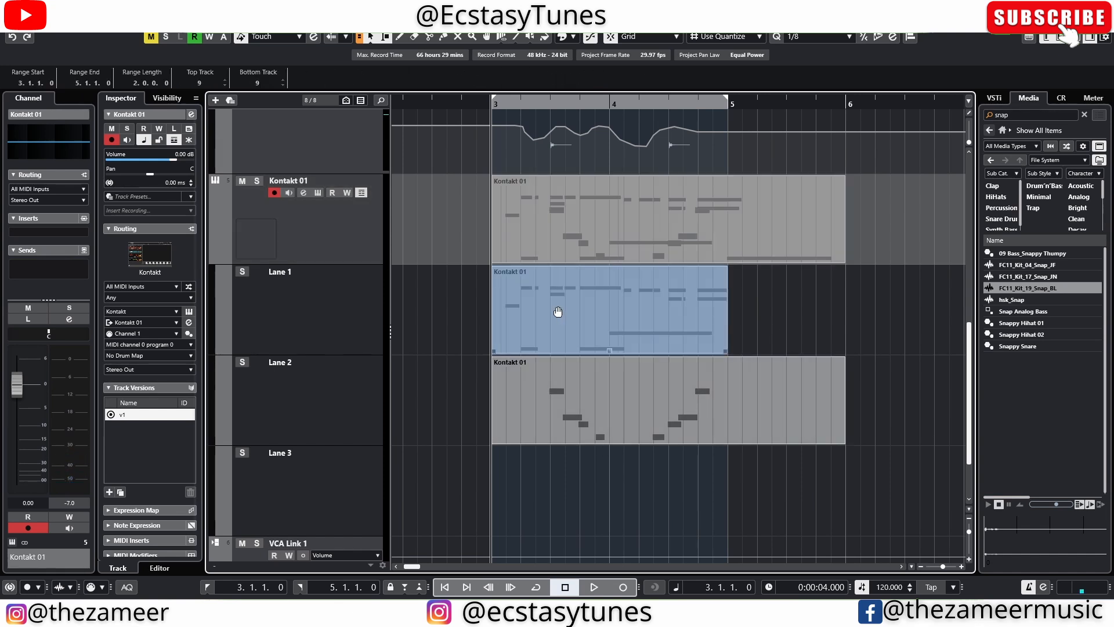
{"action": "left_click", "coordinate": [738, 335]}
{"action": "double_click", "coordinate": [664, 336]}
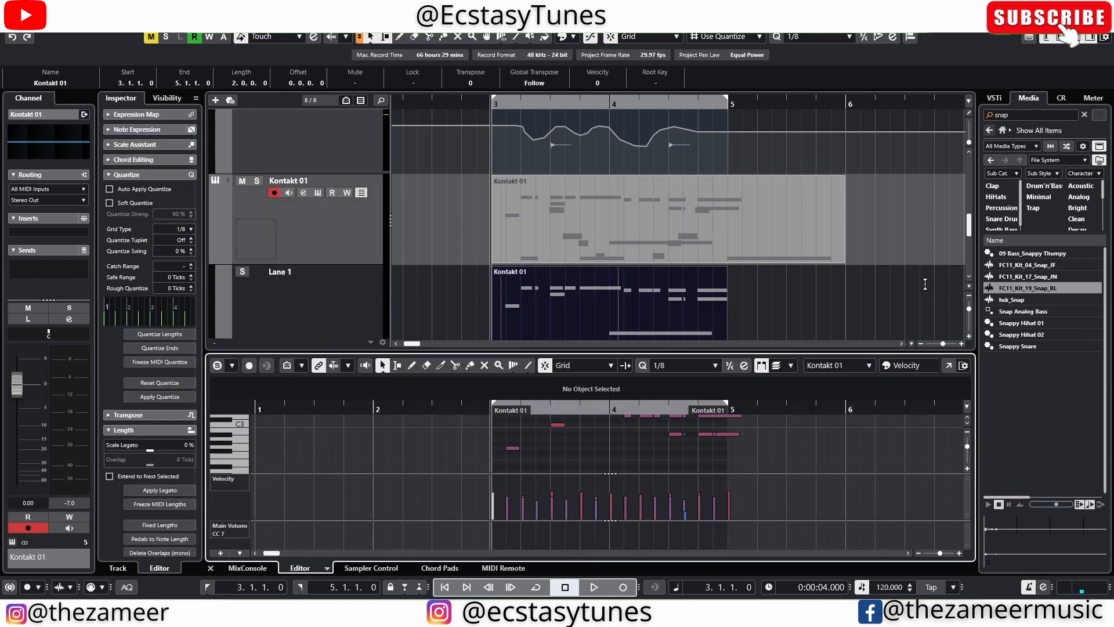
{"action": "left_click", "coordinate": [949, 365]}
- Switch between the Lane 1 and Lane 2 parts in the track display, selecting the active part's notes to compare which are editable
{"action": "left_click", "coordinate": [566, 132]}
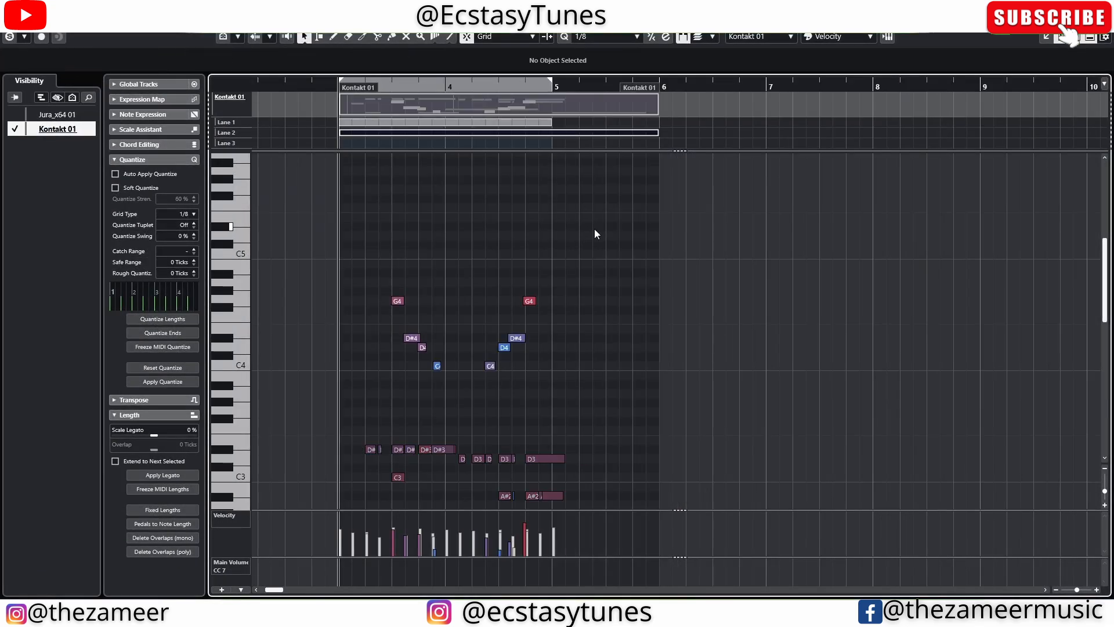
{"action": "left_click_drag", "start_coordinate": [595, 228], "coordinate": [299, 397]}
{"action": "left_click", "coordinate": [514, 125]}
{"action": "left_click_drag", "start_coordinate": [649, 221], "coordinate": [318, 406]}
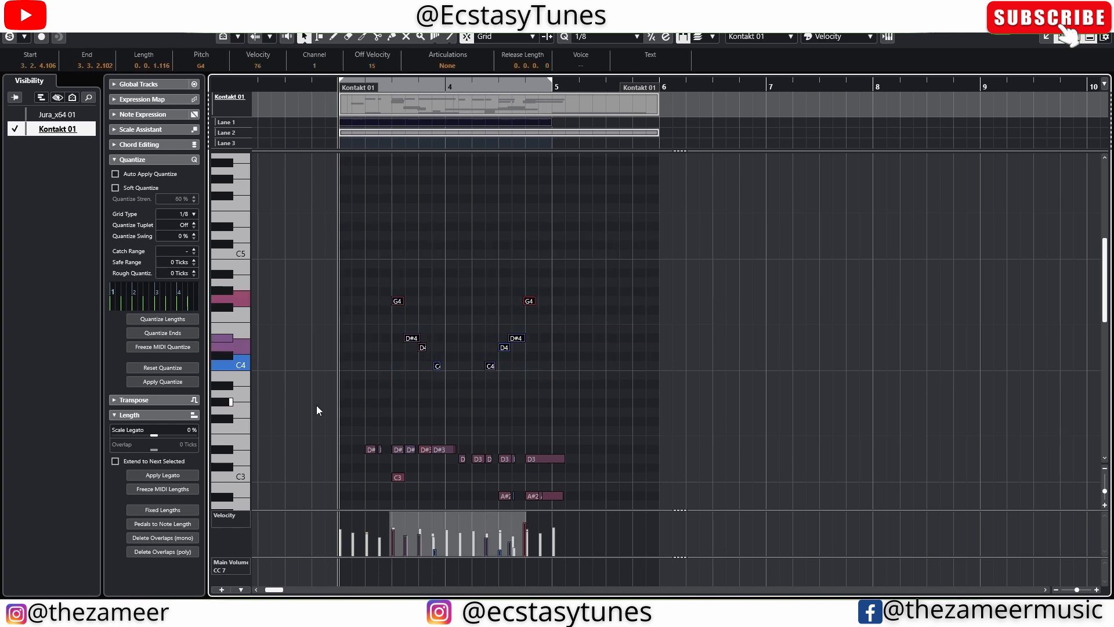
{"action": "left_click", "coordinate": [318, 406]}
{"action": "left_click", "coordinate": [549, 133]}
{"action": "left_click_drag", "start_coordinate": [634, 221], "coordinate": [325, 395]}
{"action": "left_click", "coordinate": [658, 207]}
{"action": "left_click_drag", "start_coordinate": [658, 206], "coordinate": [283, 379]}
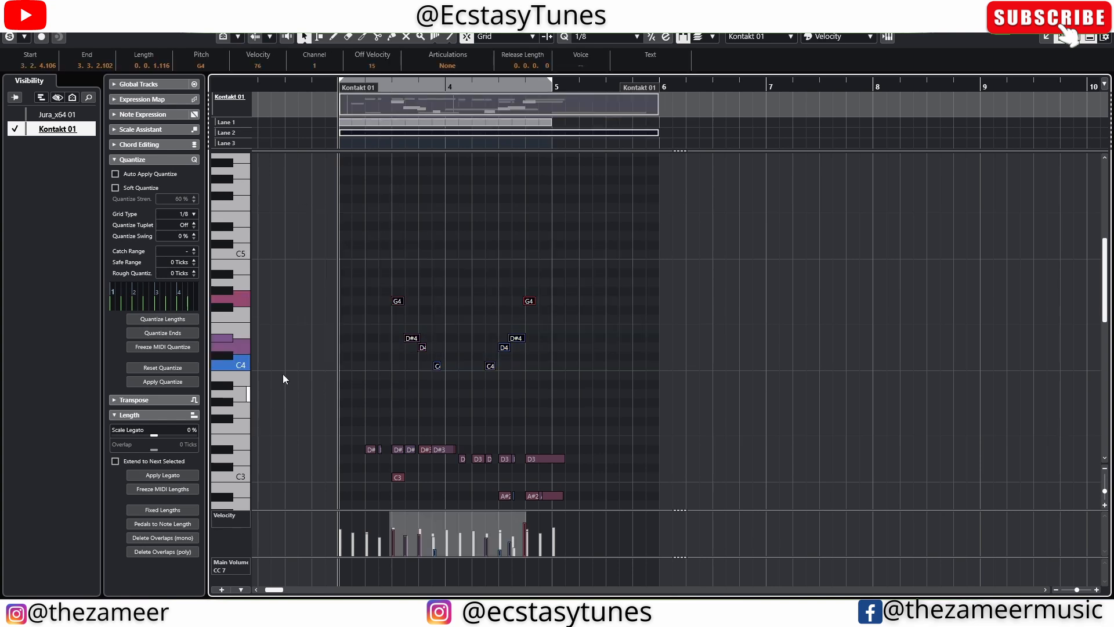
{"action": "left_click", "coordinate": [537, 123]}
{"action": "left_click", "coordinate": [577, 133]}
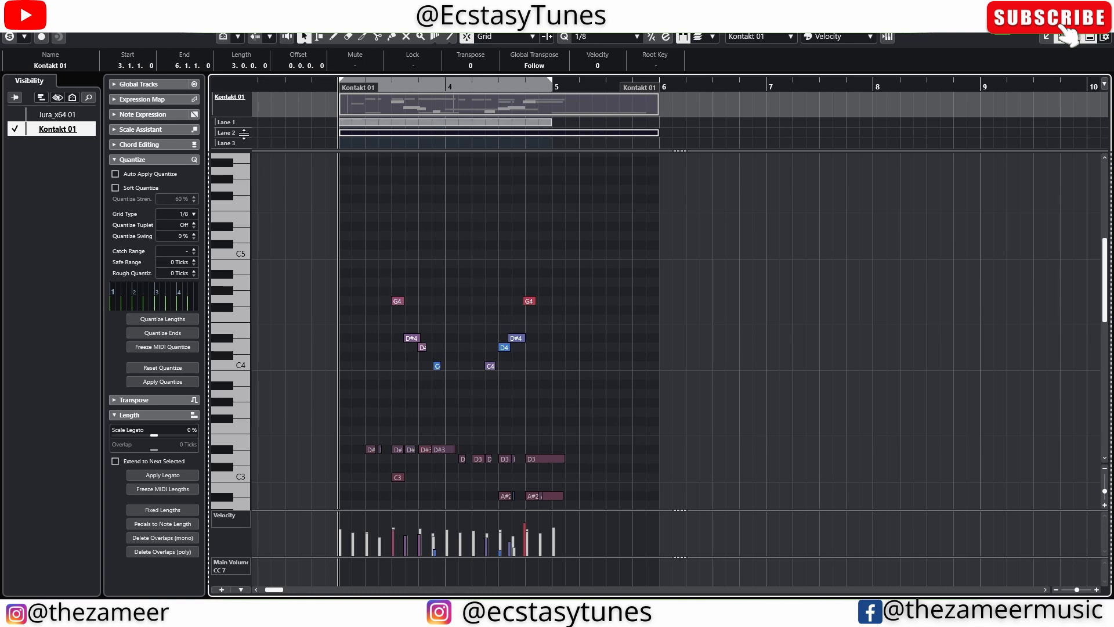
- Enlarge the heights of Lane 2 and Lane 1 in the Key Editor's track display
{"action": "left_click_drag", "start_coordinate": [246, 138], "coordinate": [267, 190]}
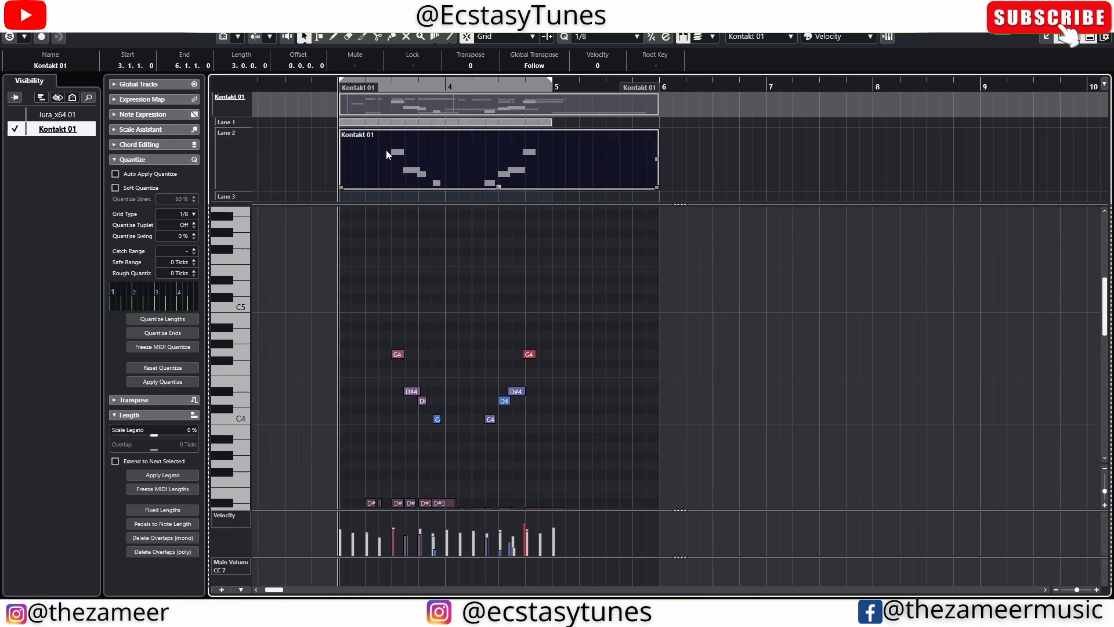
{"action": "left_click", "coordinate": [439, 123]}
{"action": "left_click_drag", "start_coordinate": [244, 128], "coordinate": [293, 176]}
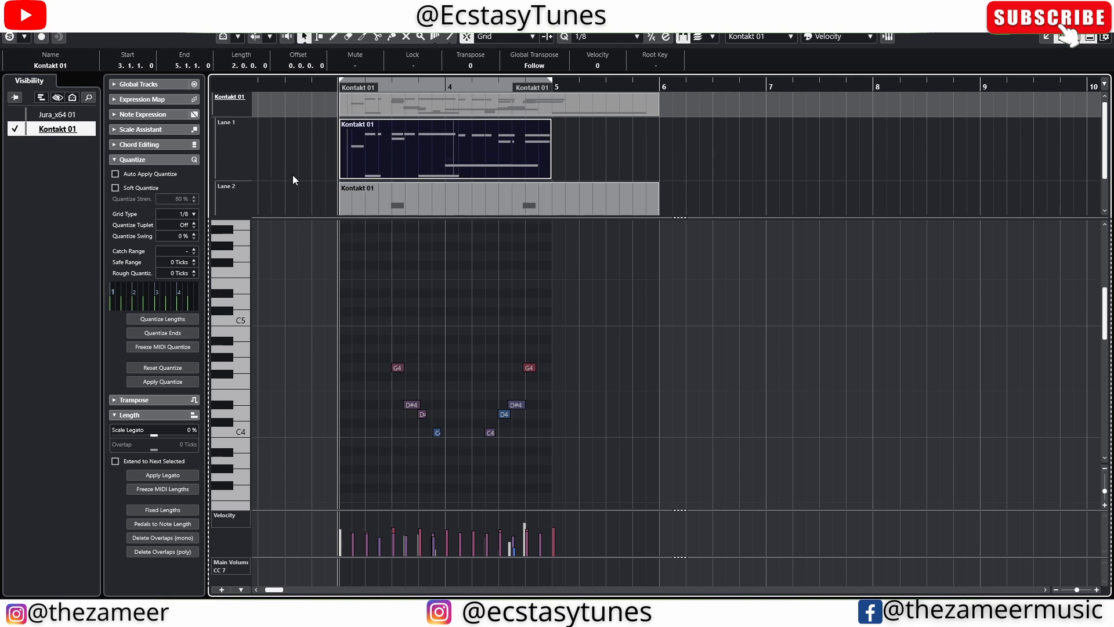
{"action": "scroll", "coordinate": [657, 176], "scroll_direction": "down", "scroll_amount": 2}
- Shorten the Lane 2 part to end at bar 5, matching the Lane 1 part
{"action": "left_click", "coordinate": [466, 146]}
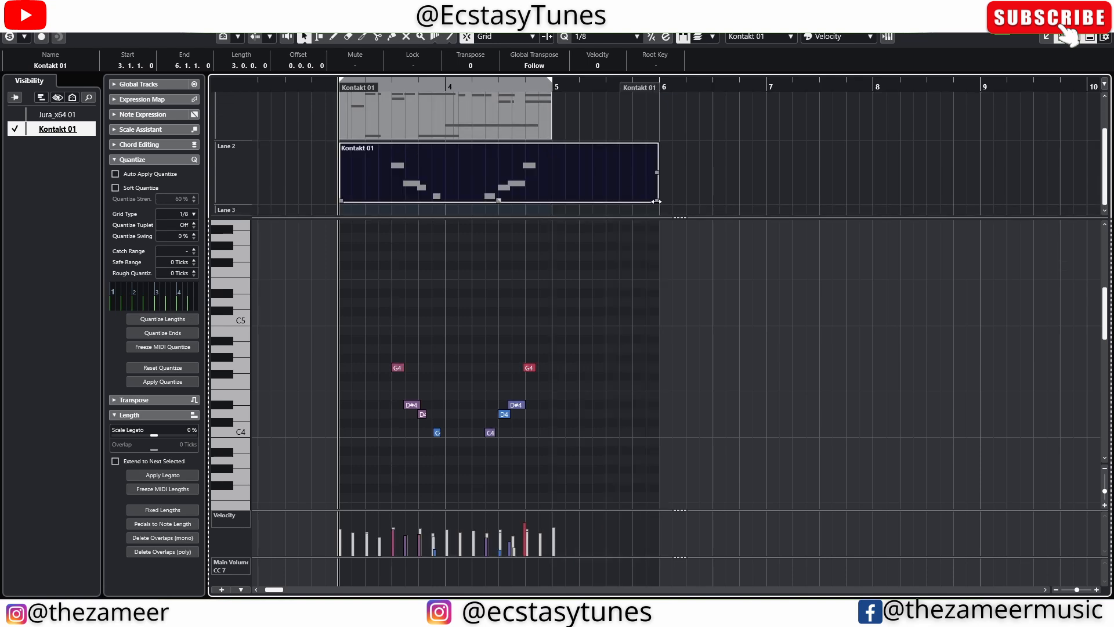
{"action": "left_click_drag", "start_coordinate": [656, 204], "coordinate": [551, 205]}
{"action": "left_click", "coordinate": [479, 118]}
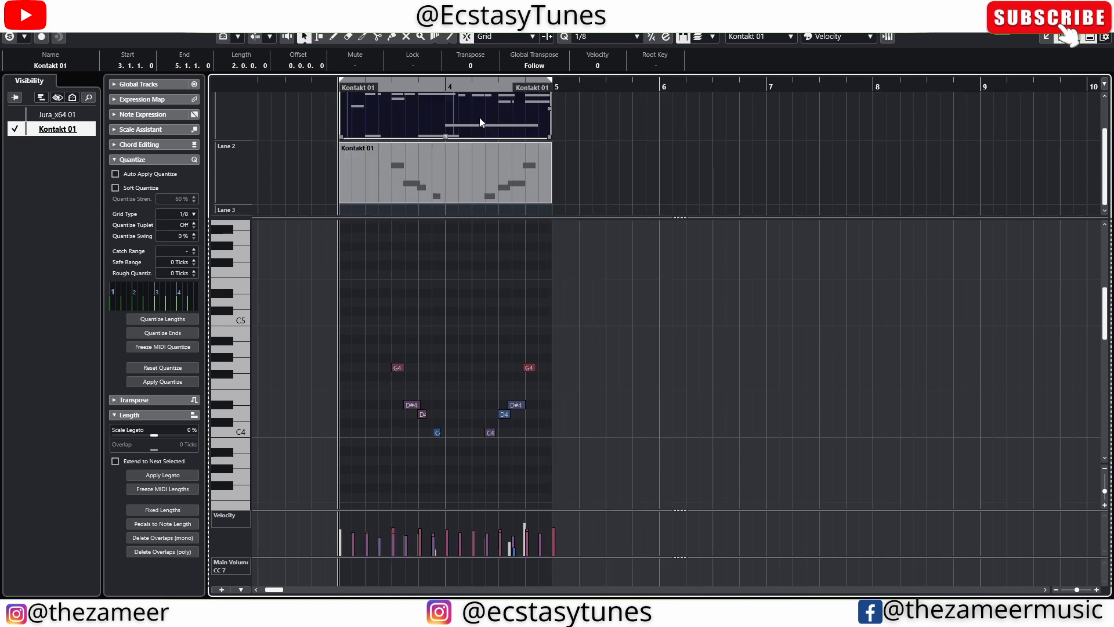
{"action": "left_click", "coordinate": [503, 176]}
{"action": "left_click", "coordinate": [596, 166]}
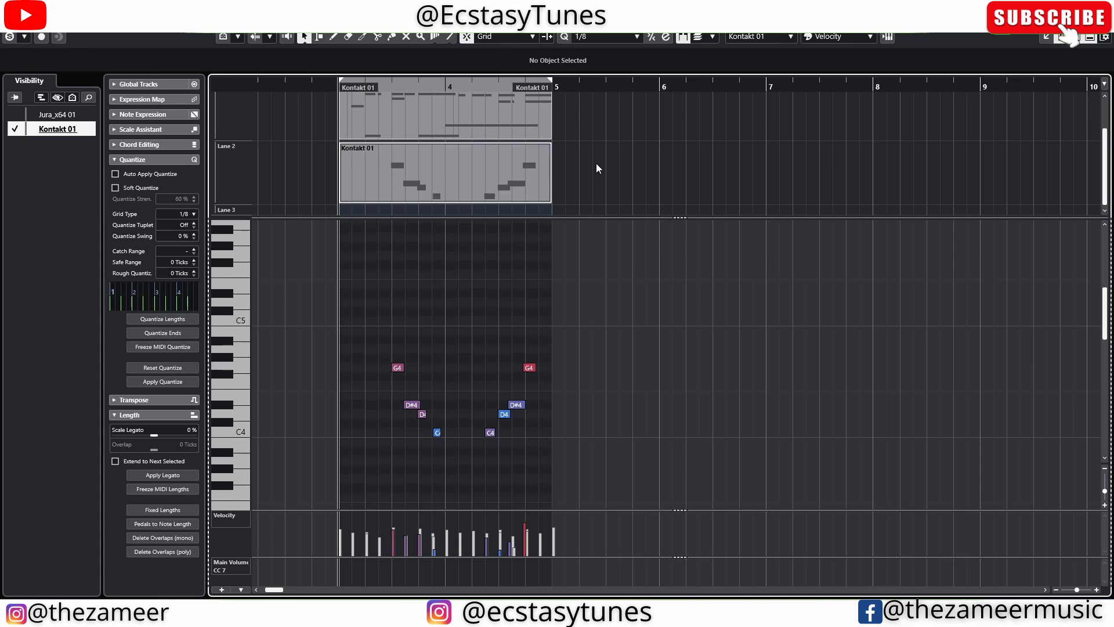
- Show only the Lane 1 part in the note display and select all of its notes
{"action": "left_click", "coordinate": [441, 123]}
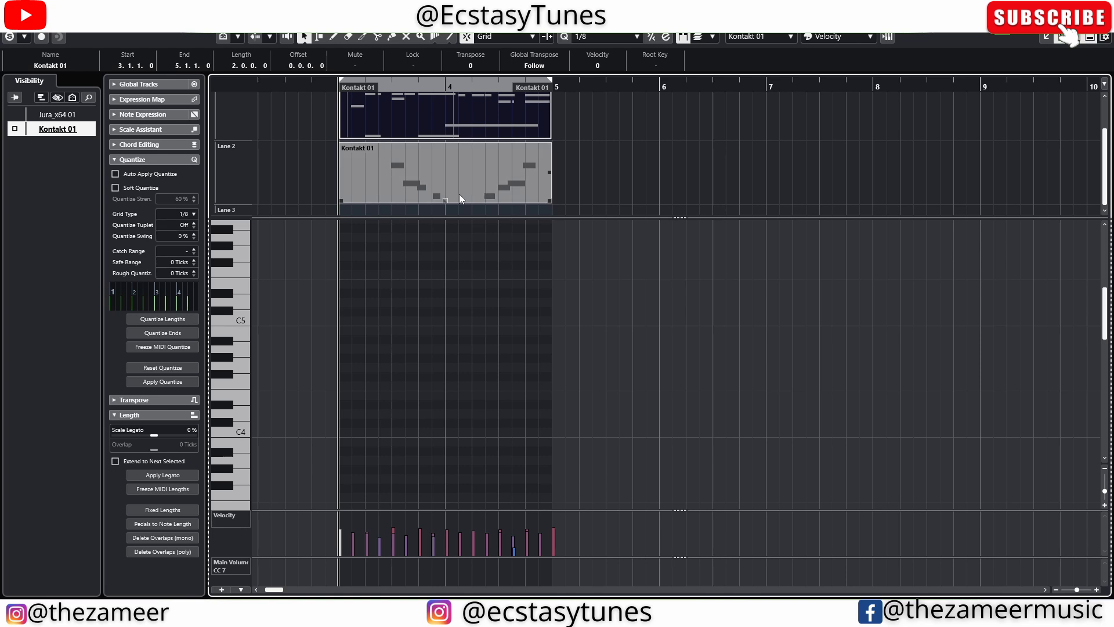
{"action": "scroll", "coordinate": [472, 339], "scroll_direction": "down", "scroll_amount": 5}
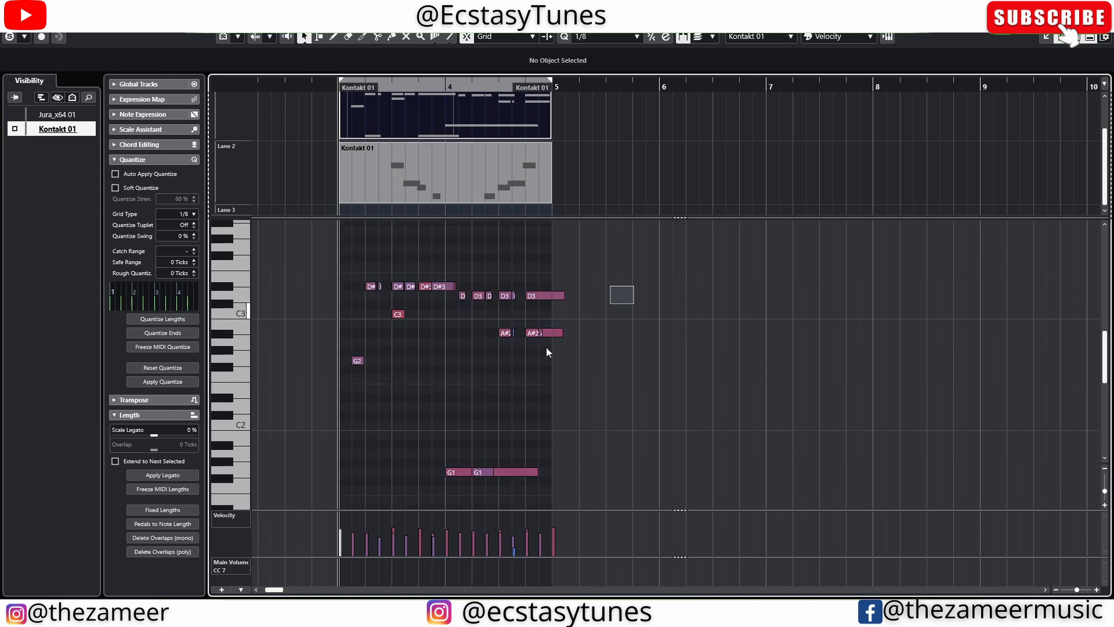
{"action": "left_click_drag", "start_coordinate": [635, 284], "coordinate": [323, 490]}
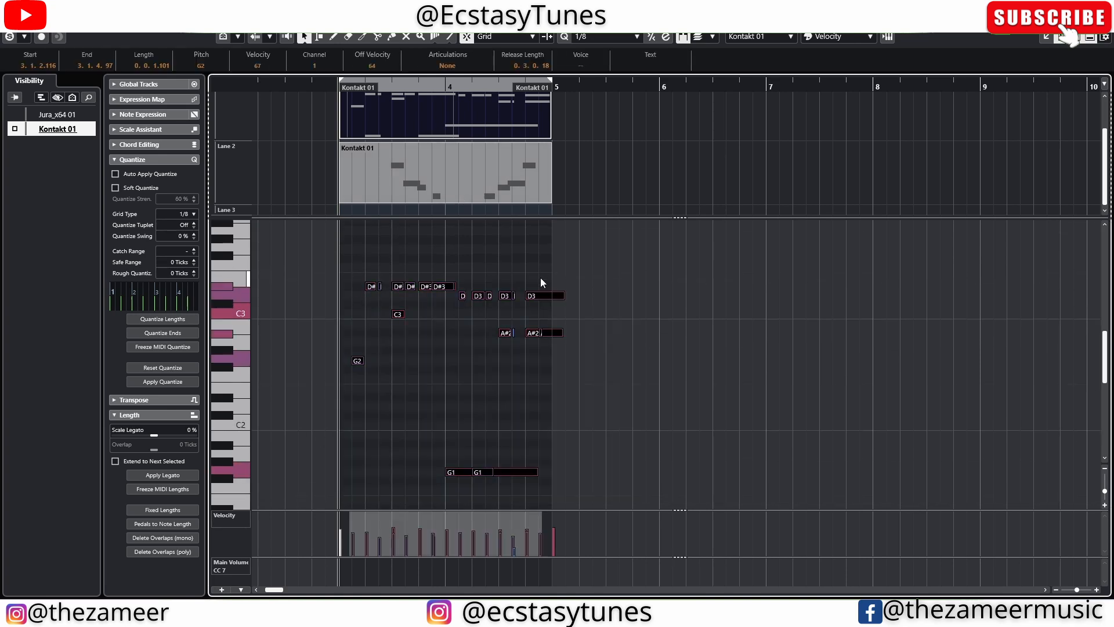
- Turn on the editor's solo mode, select the Lane 1 notes, and play back that part alone
{"action": "key", "text": "s"}
{"action": "left_click_drag", "start_coordinate": [313, 259], "coordinate": [747, 496]}
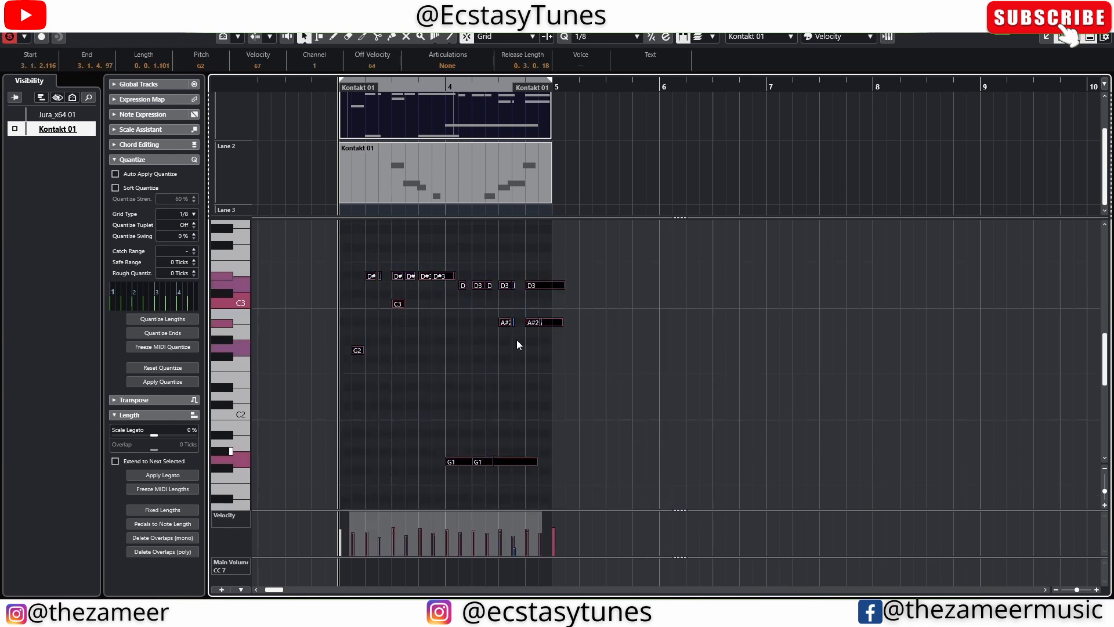
{"action": "left_click_drag", "start_coordinate": [611, 252], "coordinate": [267, 486]}
{"action": "key", "text": "space"}
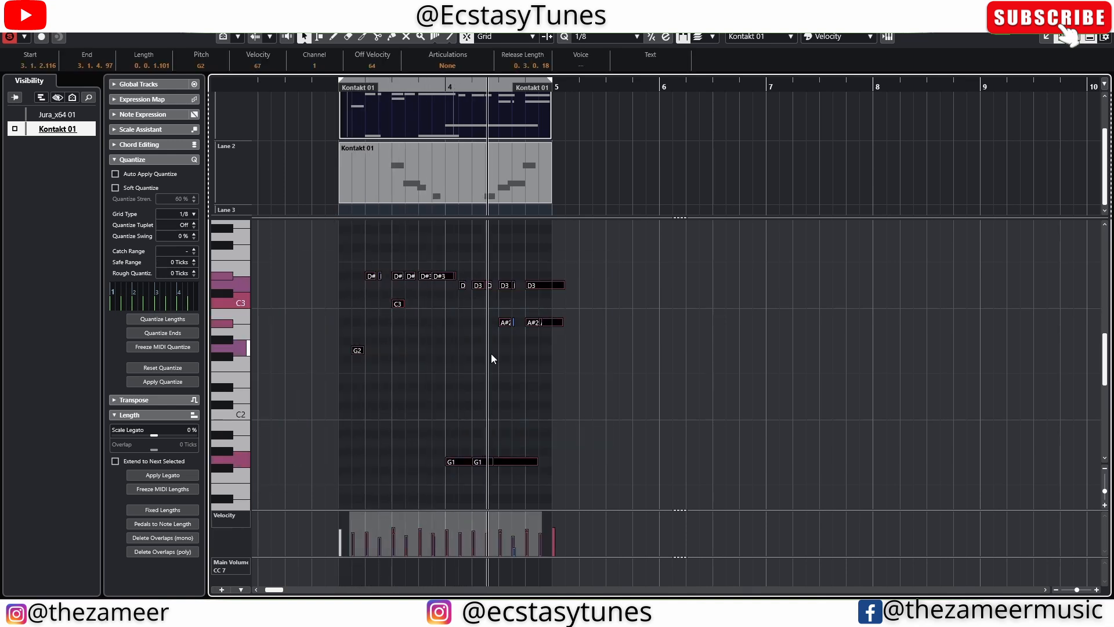
{"action": "key", "text": "space"}
{"action": "left_click", "coordinate": [590, 190]}
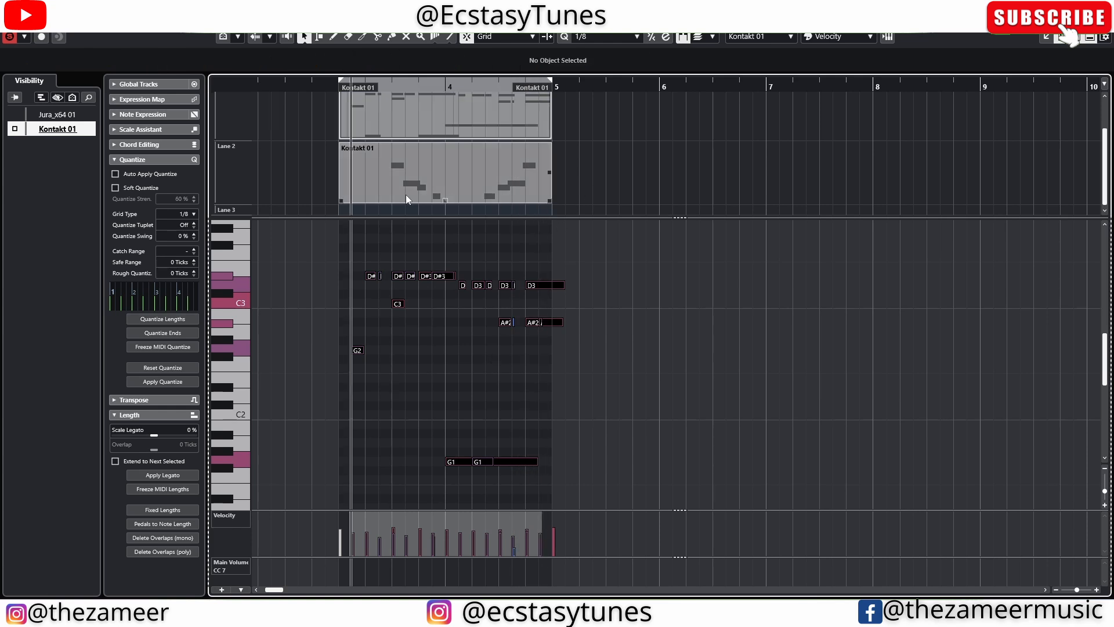
- Show only the Lane 2 part in the note display and select all of its notes
{"action": "left_click", "coordinate": [431, 183]}
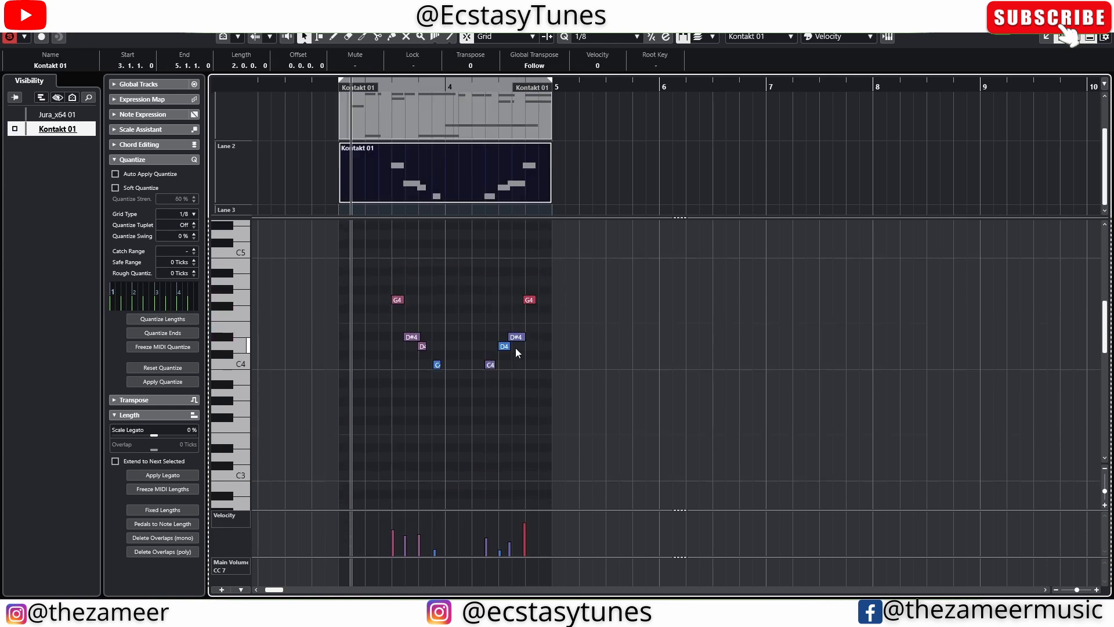
{"action": "scroll", "coordinate": [515, 347], "scroll_direction": "up", "scroll_amount": 3}
{"action": "left_click_drag", "start_coordinate": [605, 317], "coordinate": [240, 532]}
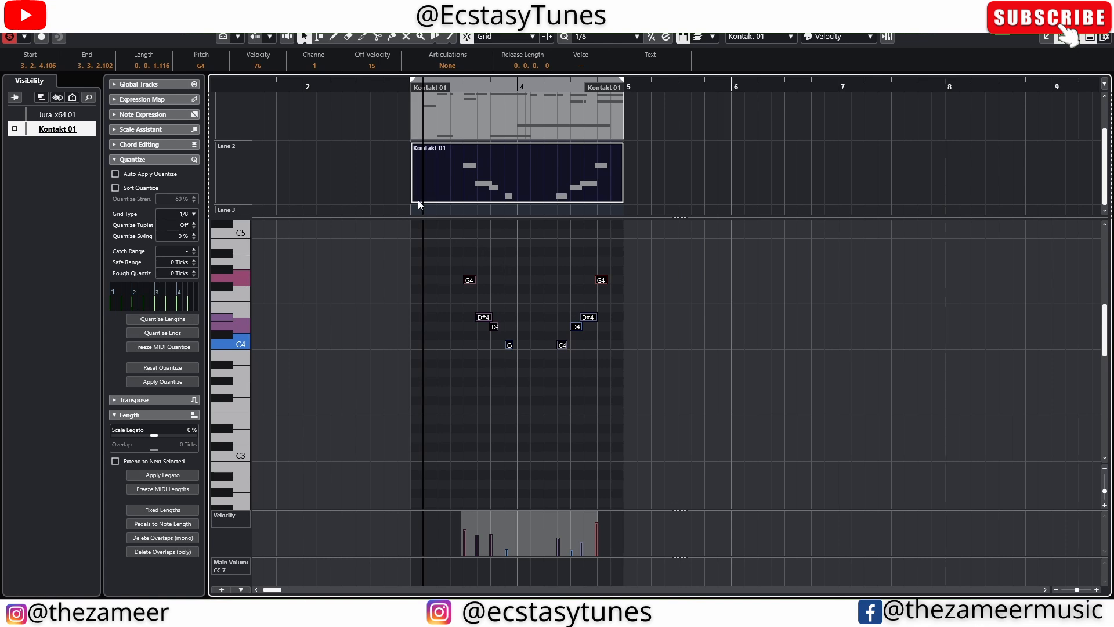
- Bring both lane parts into the note display with Lane 2 active and play them back together briefly
{"action": "left_click", "coordinate": [411, 167]}
{"action": "left_click", "coordinate": [427, 125]}
{"action": "left_click", "coordinate": [558, 171]}
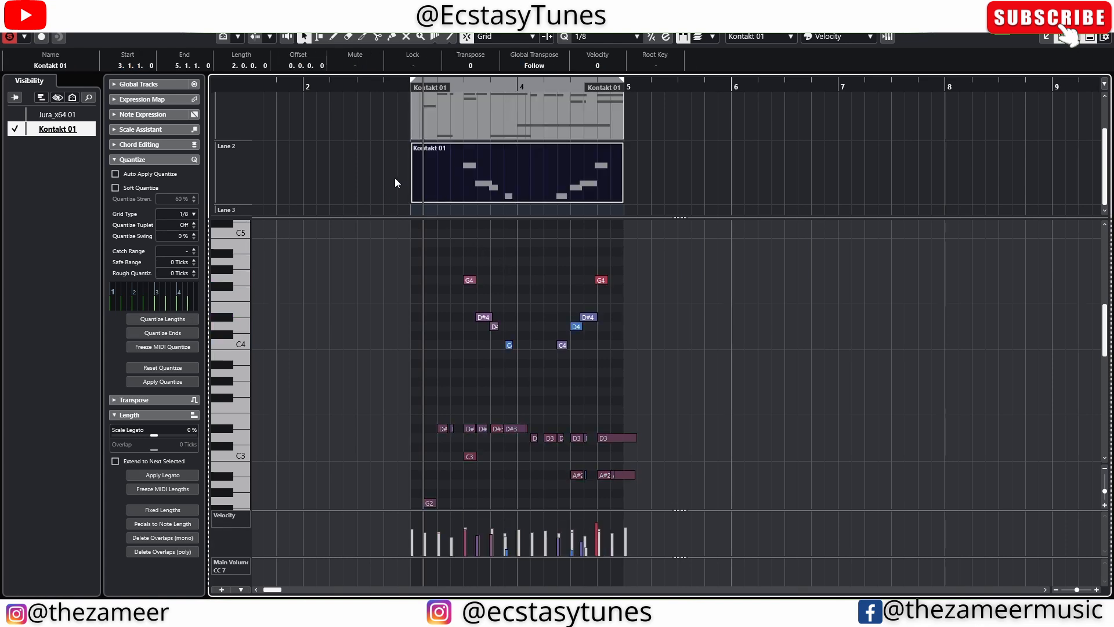
{"action": "key", "text": "space"}
{"action": "key", "text": "space"}
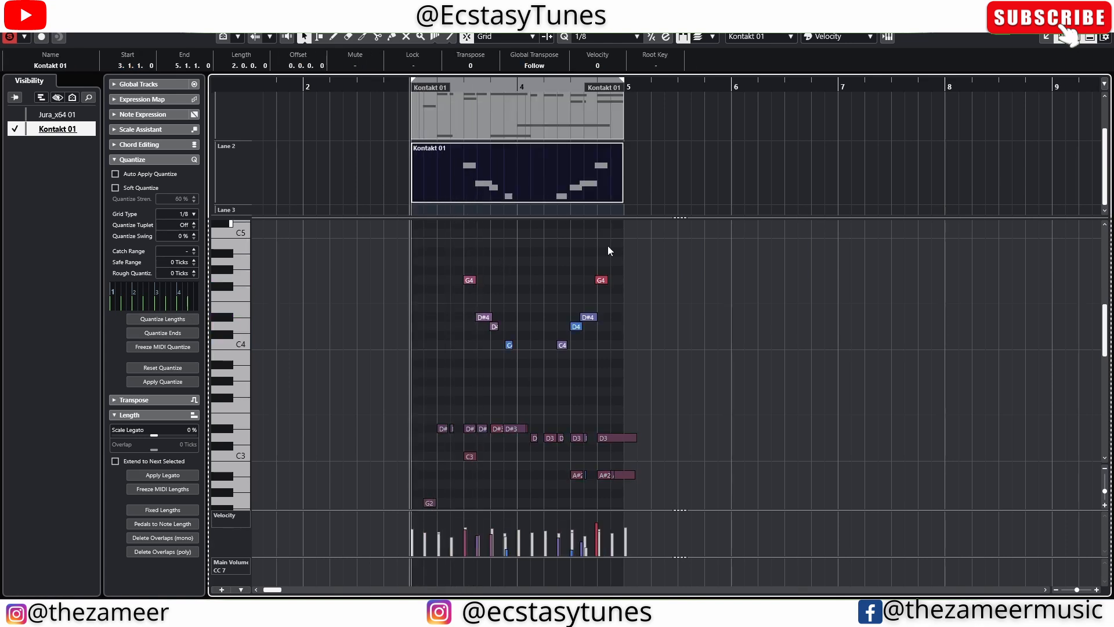
- Isolate the Lane 2 part again, play it back in solo, and select its melody notes
{"action": "left_click", "coordinate": [505, 247]}
{"action": "left_click", "coordinate": [502, 183]}
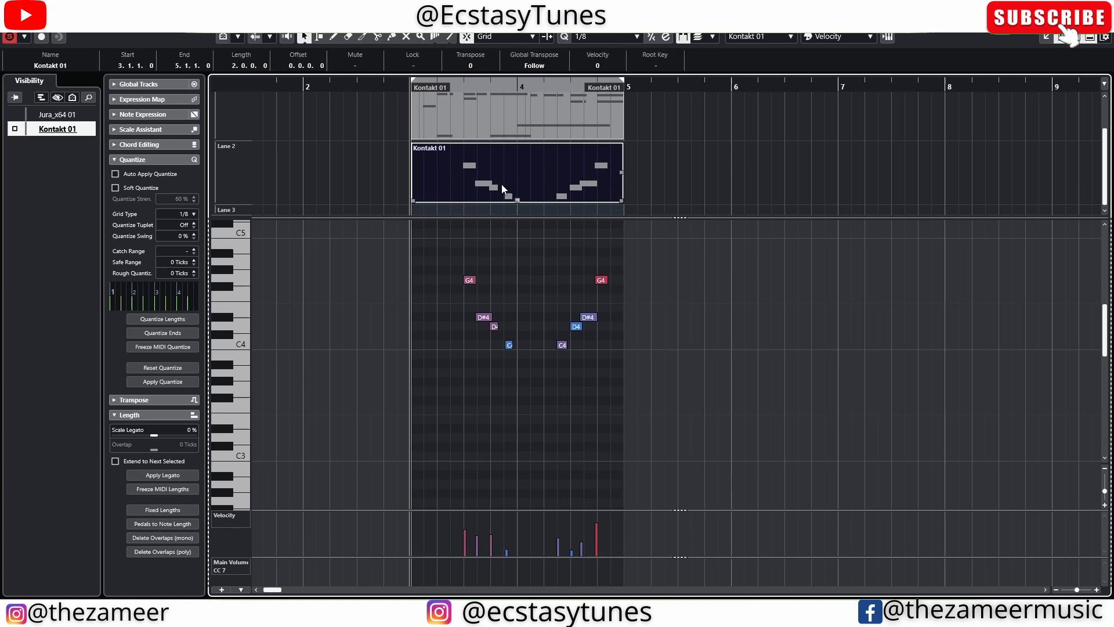
{"action": "left_click", "coordinate": [608, 255]}
{"action": "key", "text": "space"}
{"action": "left_click_drag", "start_coordinate": [413, 240], "coordinate": [694, 366]}
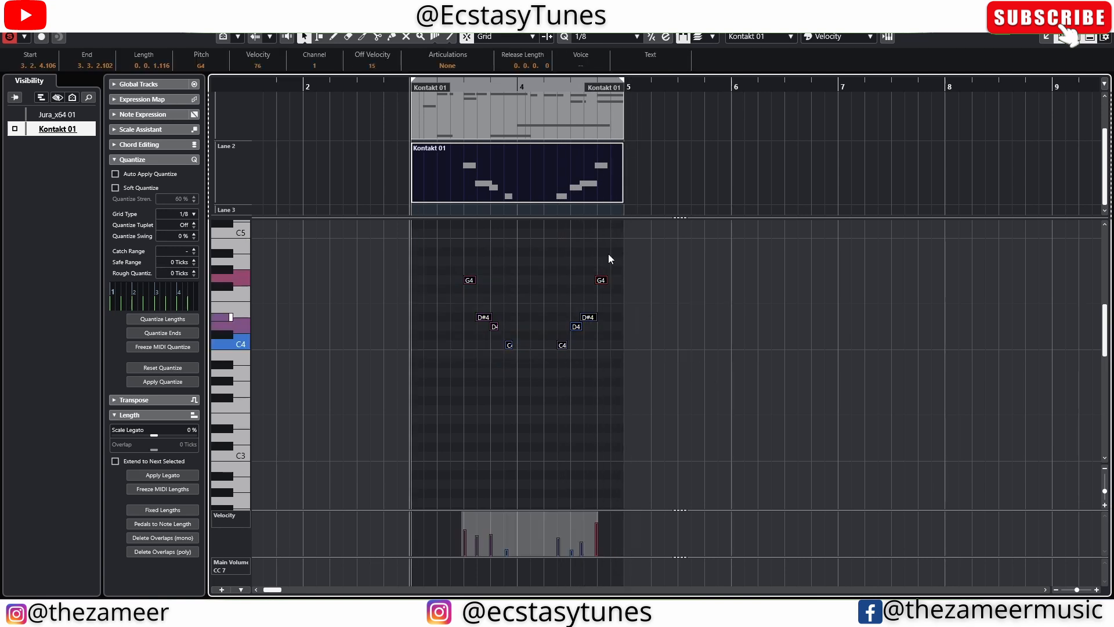
- Play back the Lane 1 part on its own, stop, and display both lanes' notes with Lane 1 active
{"action": "left_click", "coordinate": [520, 128]}
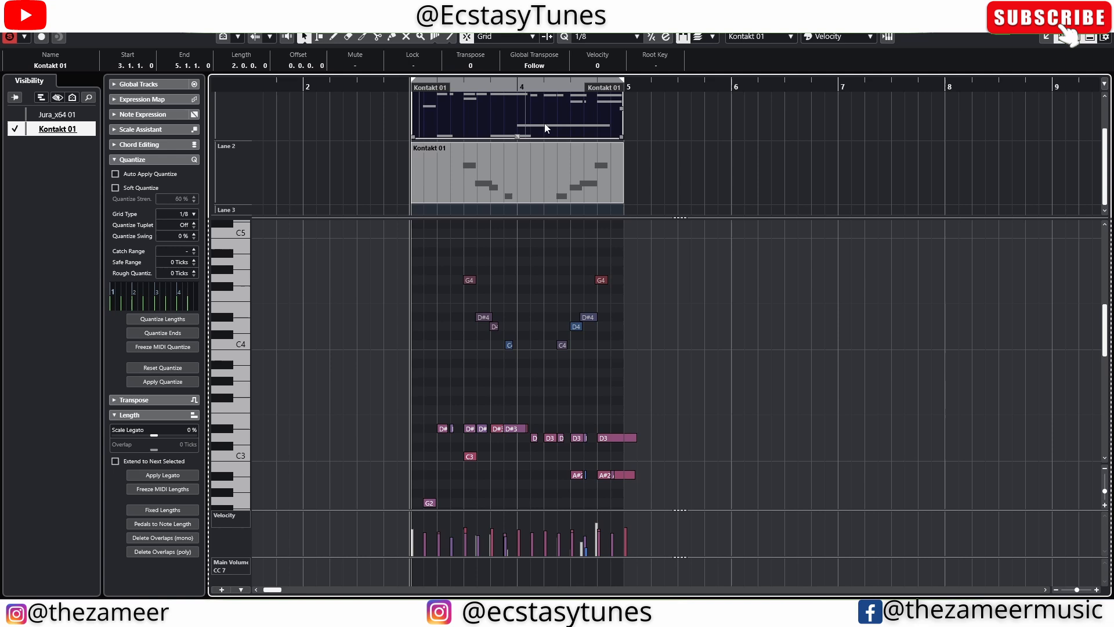
{"action": "left_click", "coordinate": [531, 266]}
{"action": "key", "text": "space"}
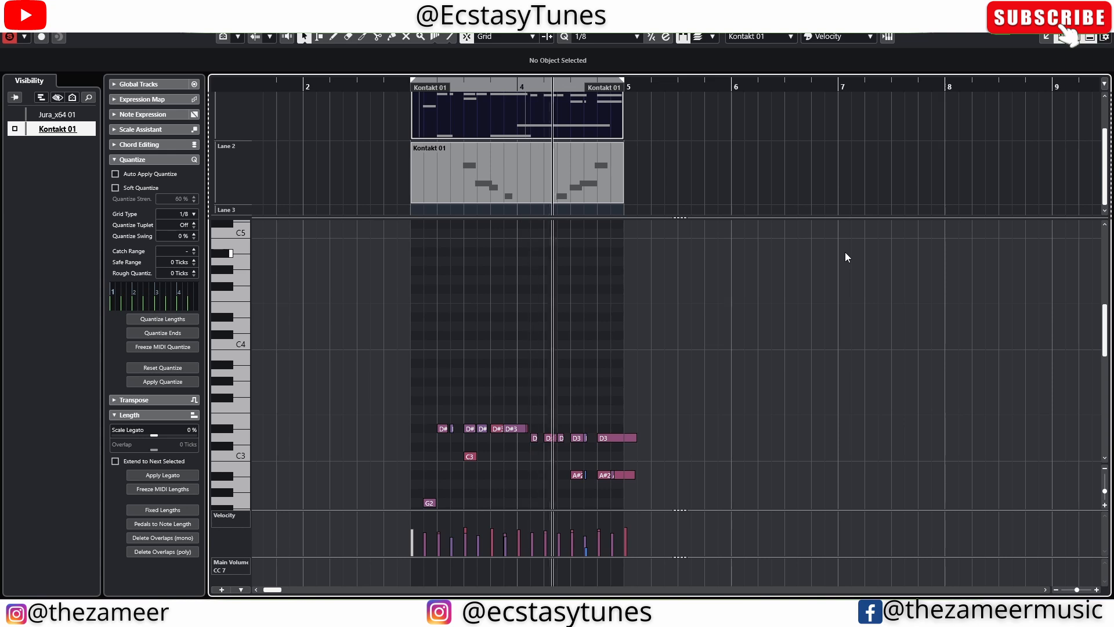
{"action": "key", "text": "space"}
{"action": "left_click", "coordinate": [611, 137]}
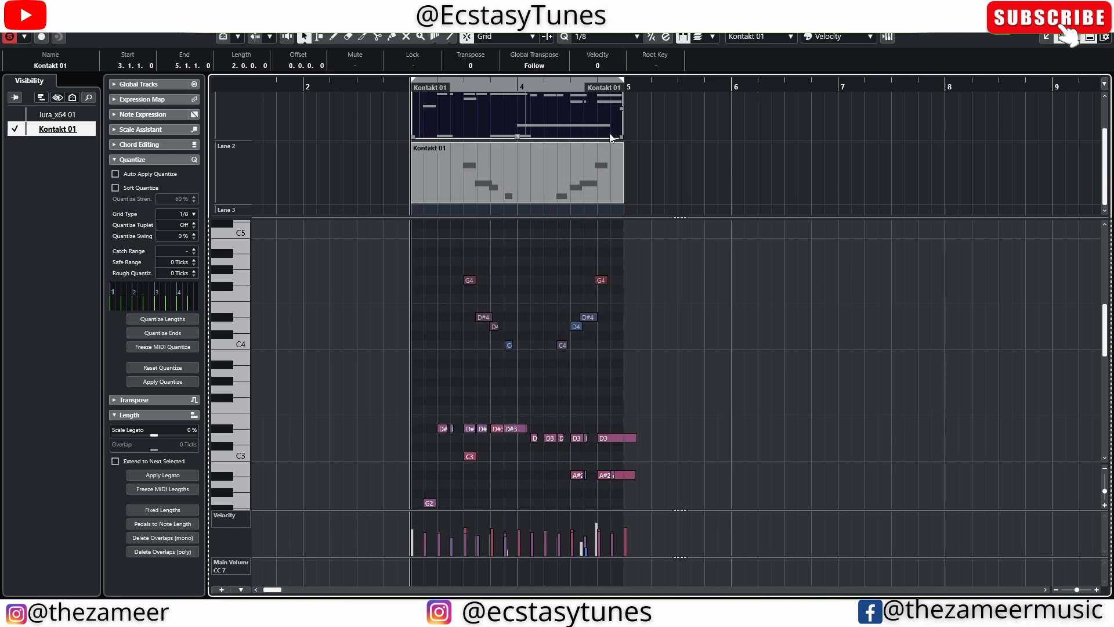